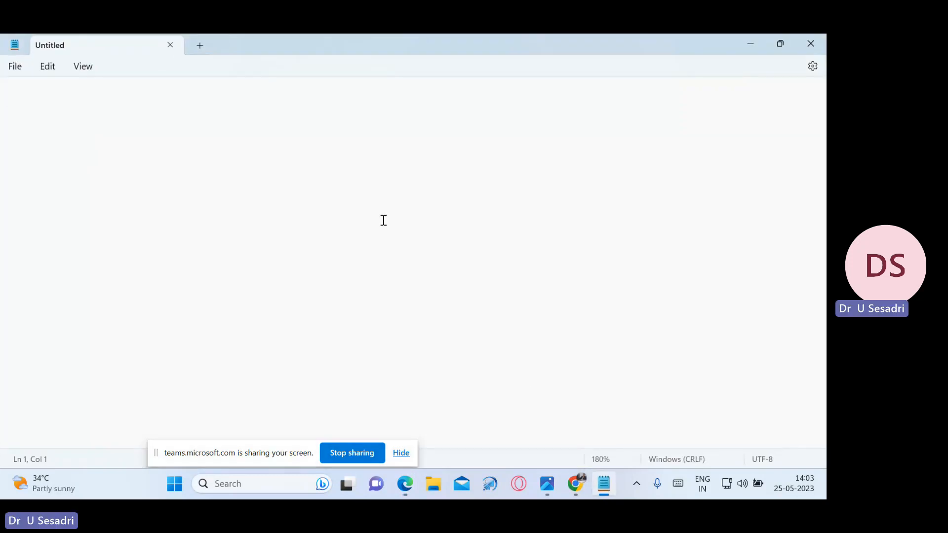
text(Bastion Server)
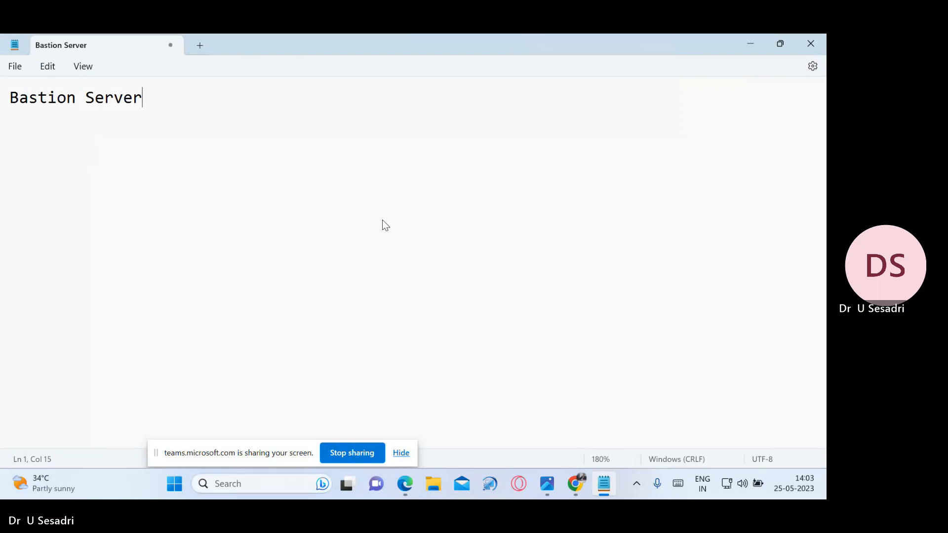
key(Return)
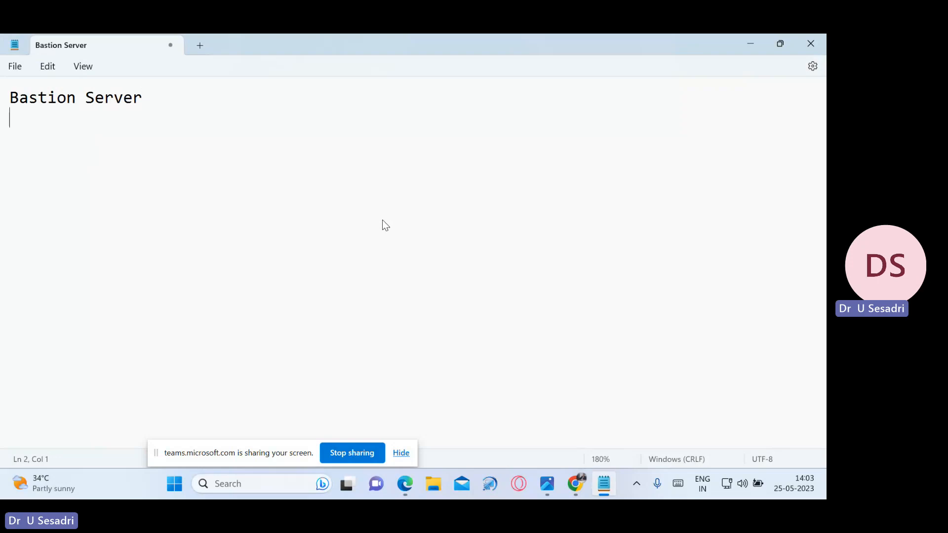
text(NAT)
key(Return)
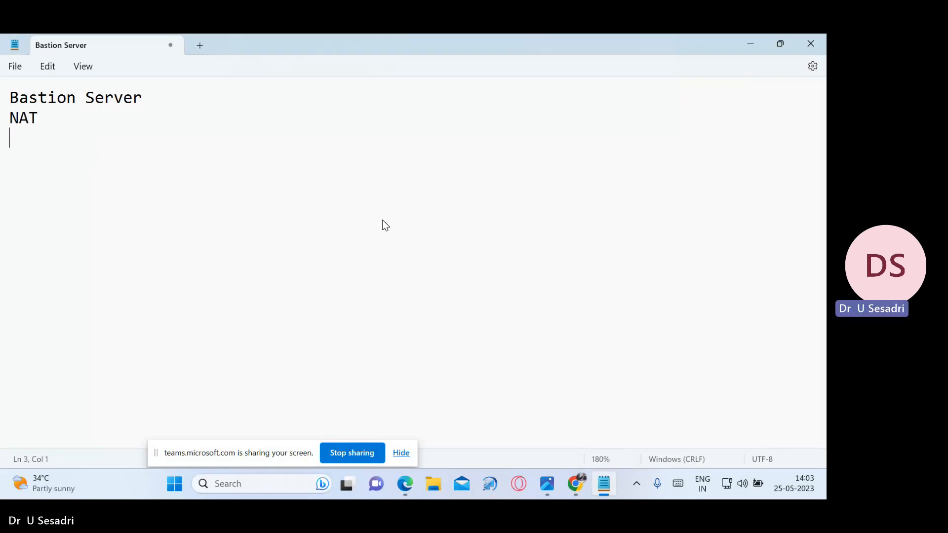
text(N)
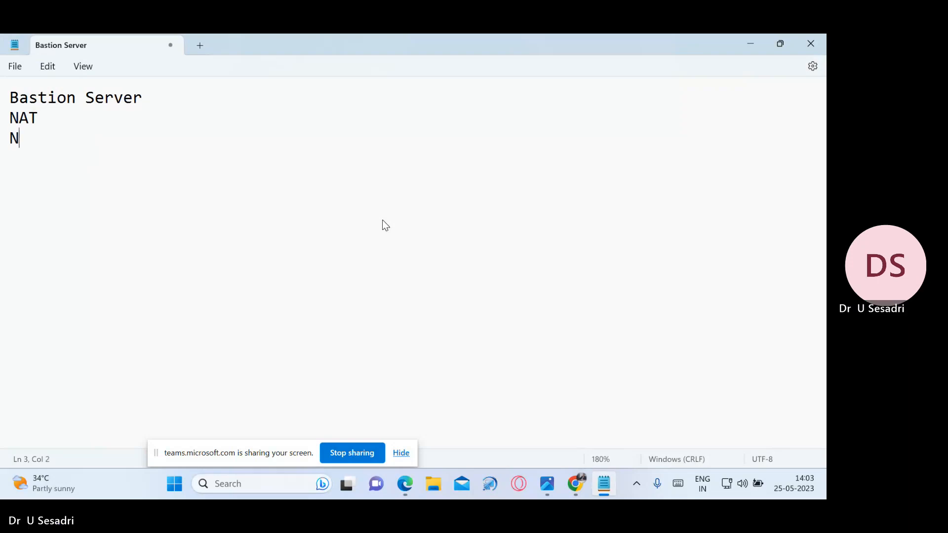
text(ACL)
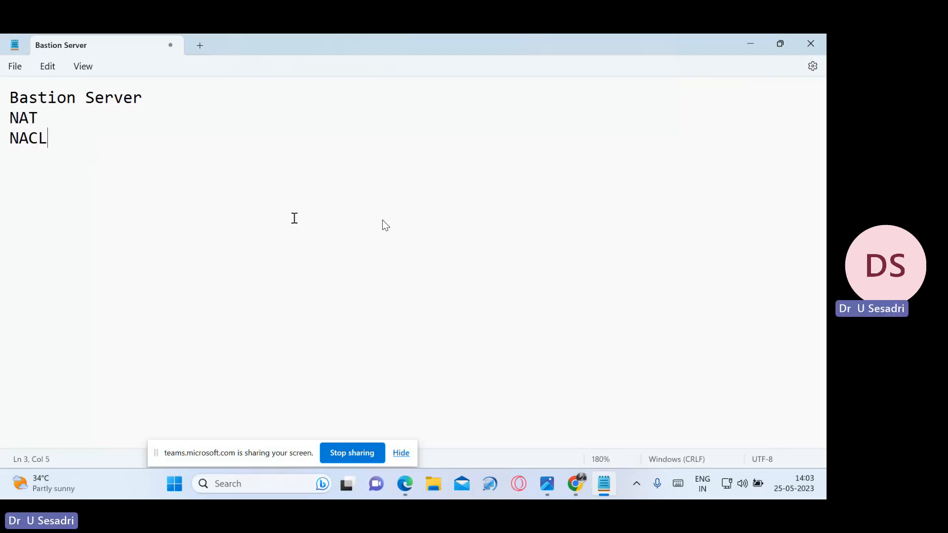
key(ctrl+a)
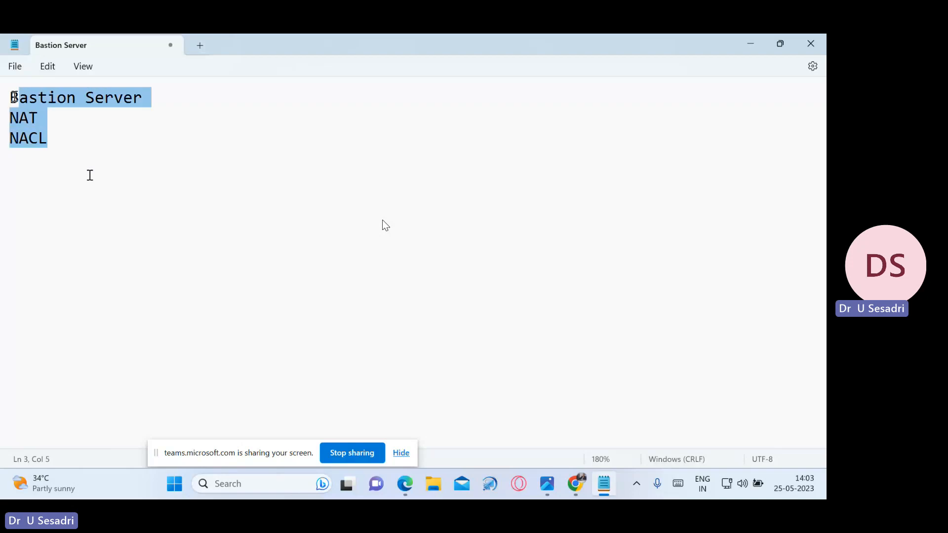
key(Delete)
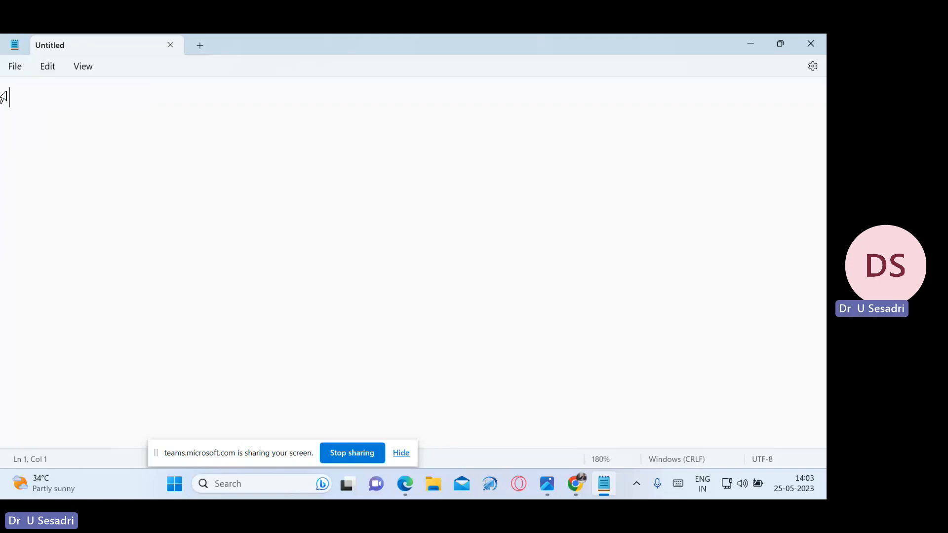
Write the heading "VPC Reachability Analyzer:" in the empty note and underline it with a row of equals signs.
text(VPC )
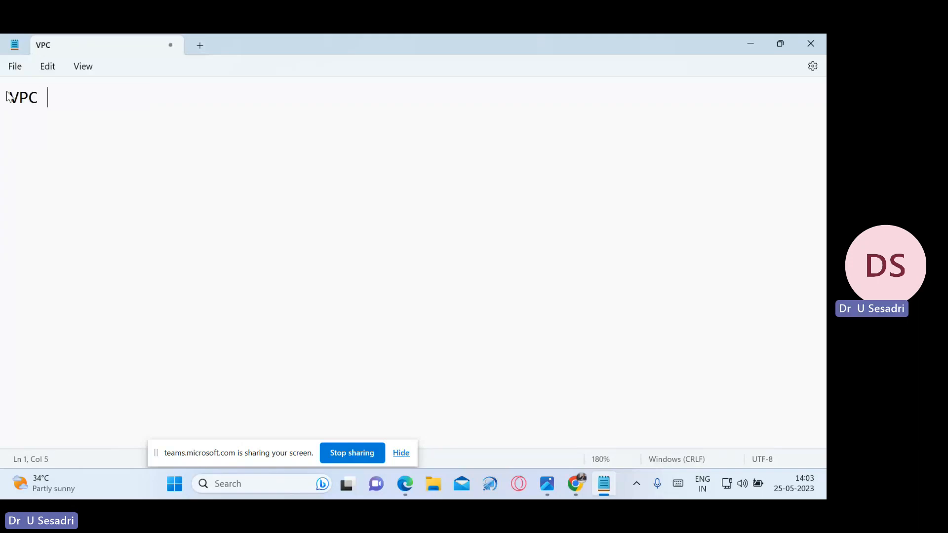
text(Reacha)
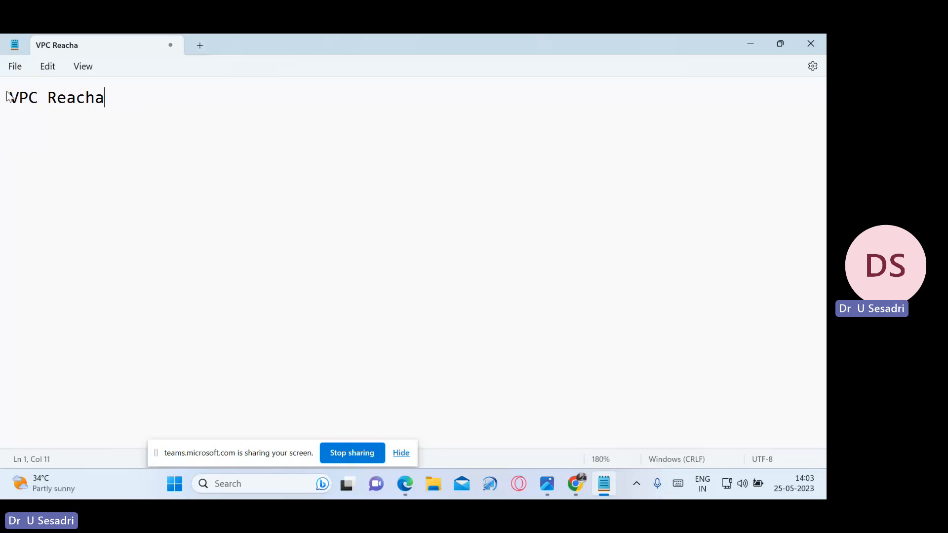
text(bility )
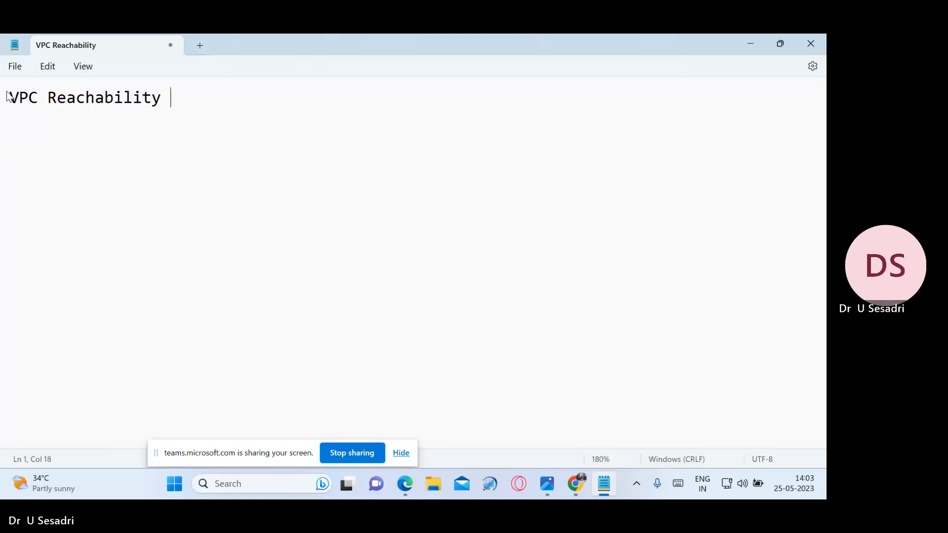
text(Analyz)
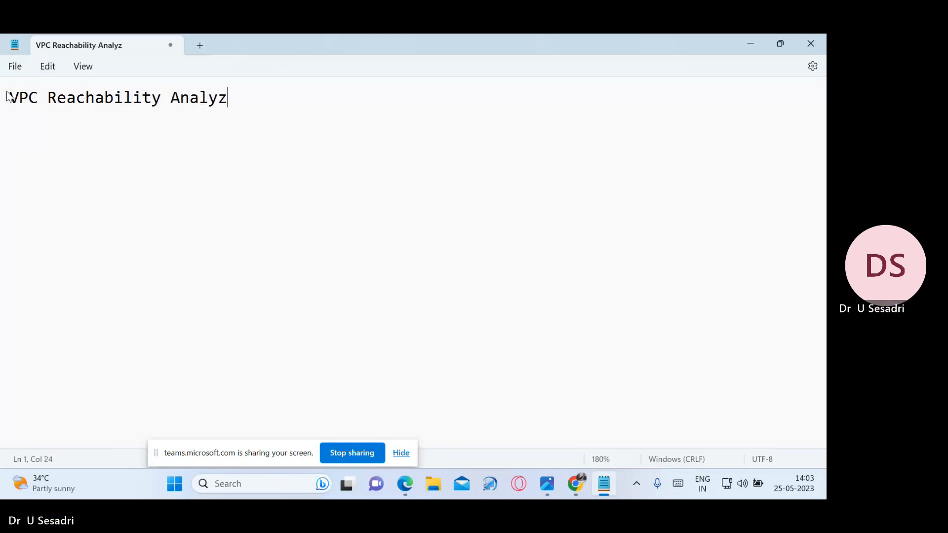
text(er:)
key(Return)
text(=)
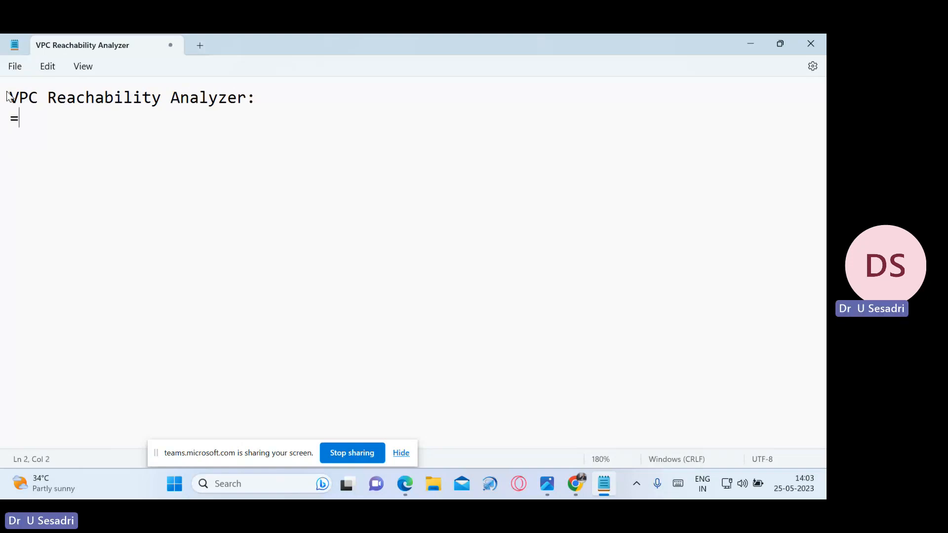
text(========================)
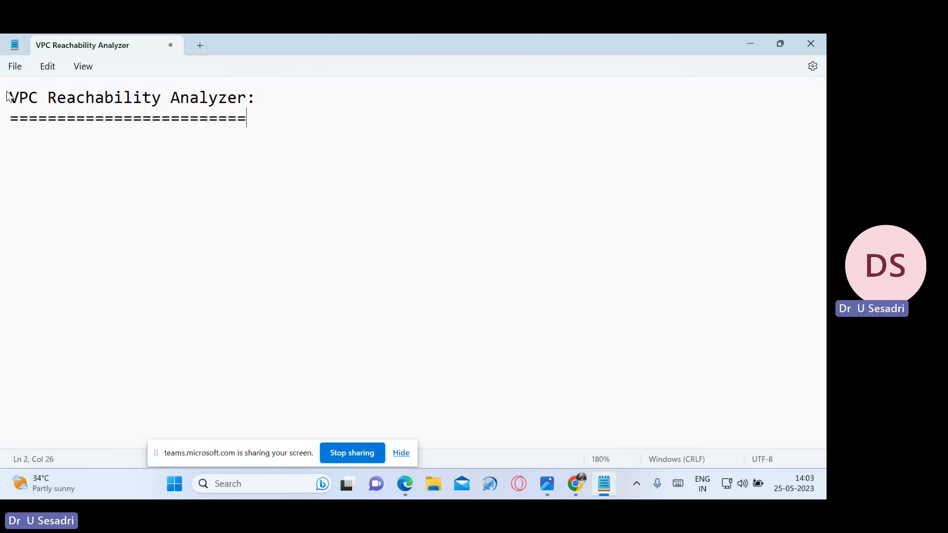
key(Return)
Switch to the AWS console in Chrome, search for "vpc" and open the VPC service.
click(576, 484)
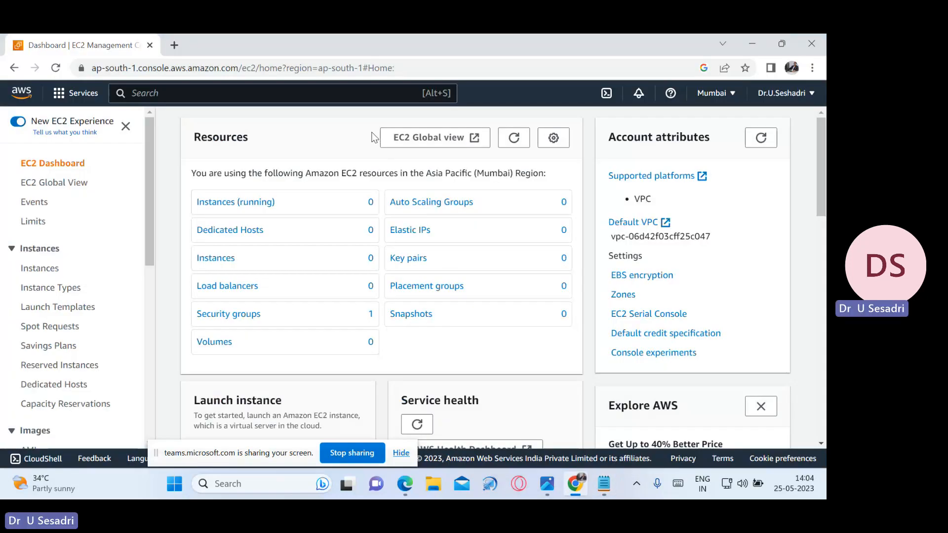
click(343, 87)
text(vp)
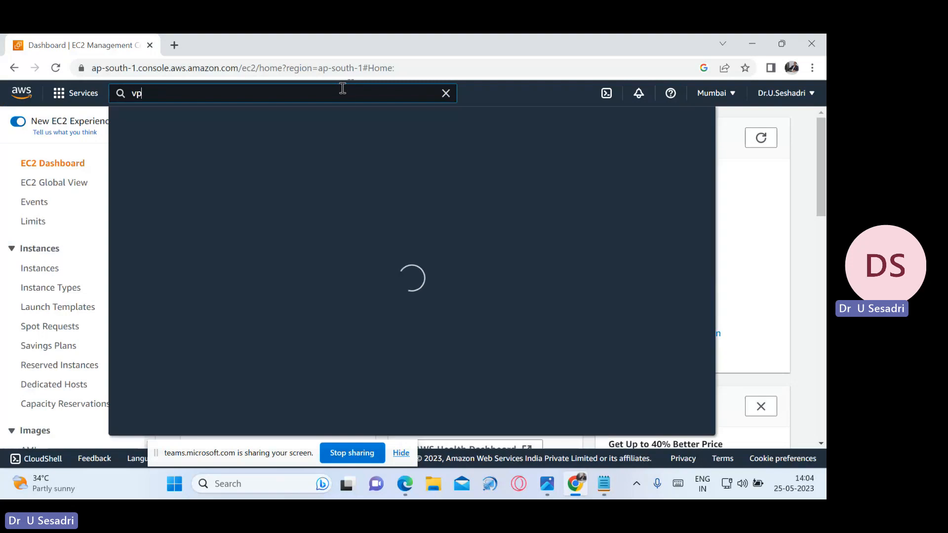
text(c)
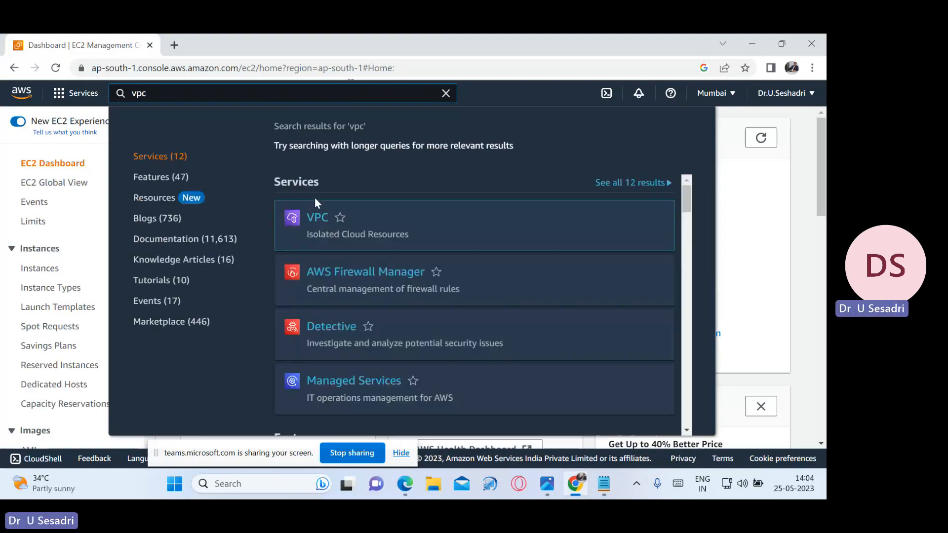
click(312, 218)
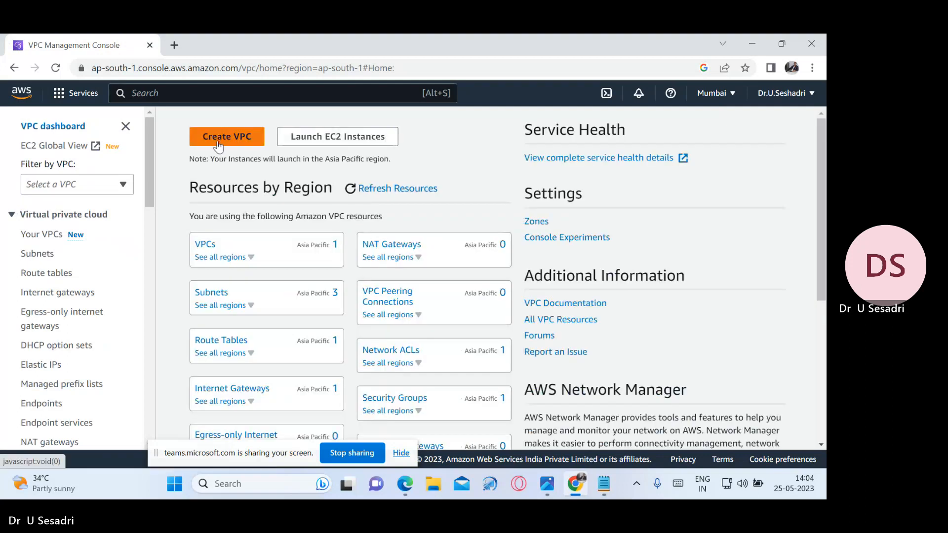
Start a new VPC from the list of VPCs and give it the name tag VPCReach.
click(51, 240)
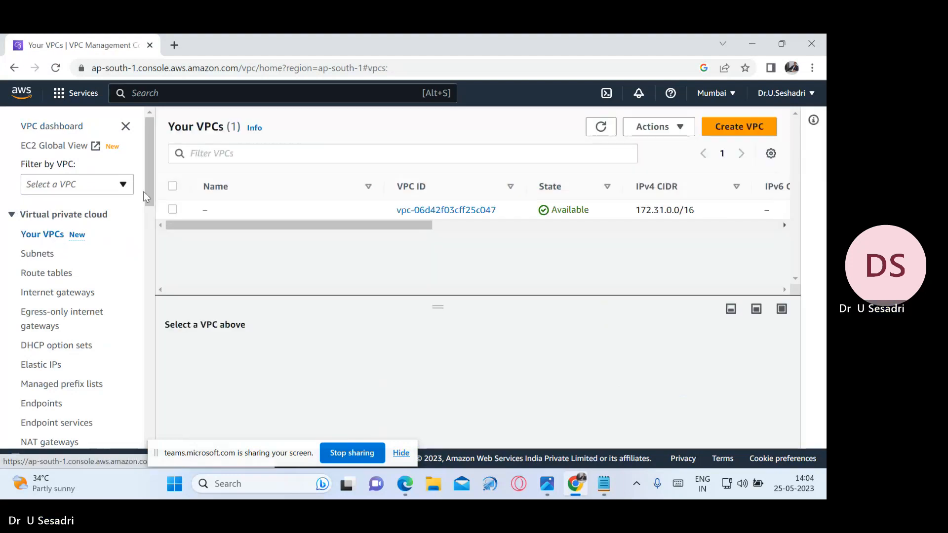
click(760, 131)
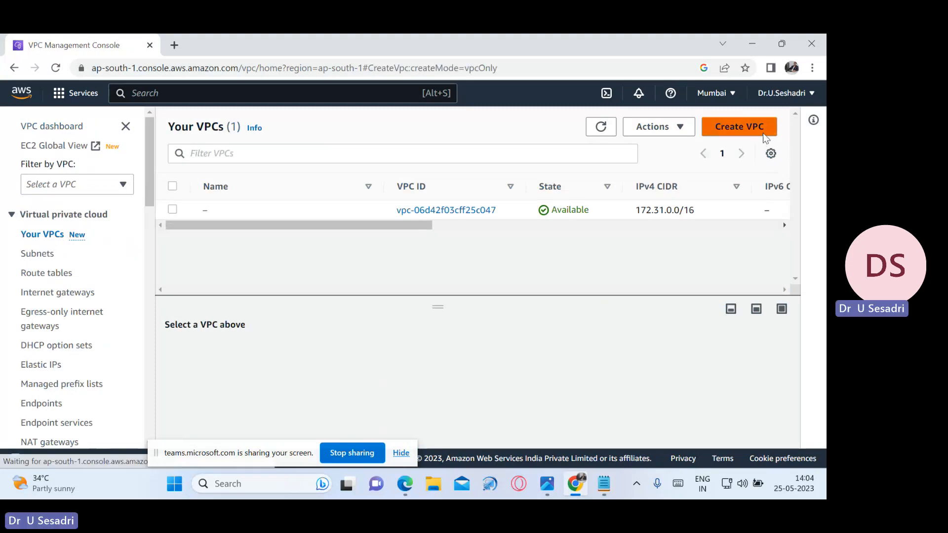
scroll(346, 311, down, 1)
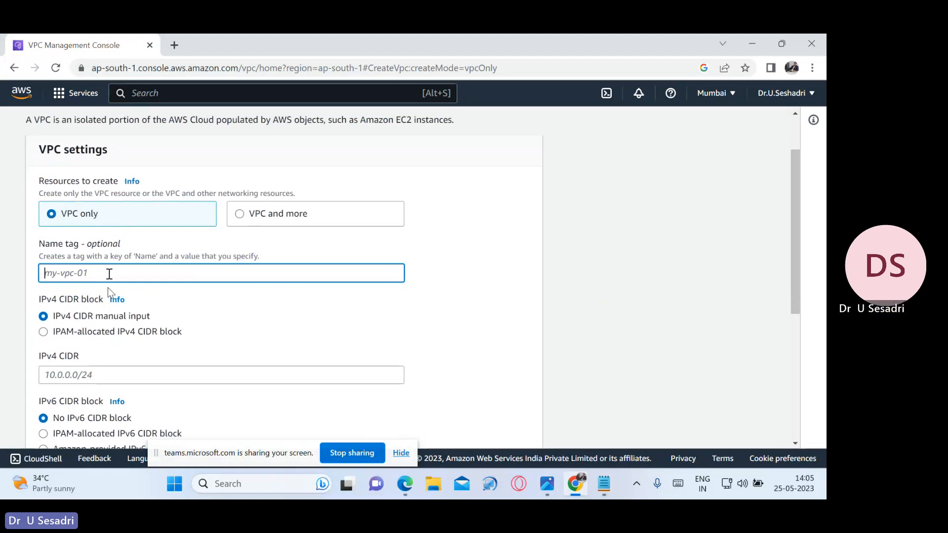
text(VP)
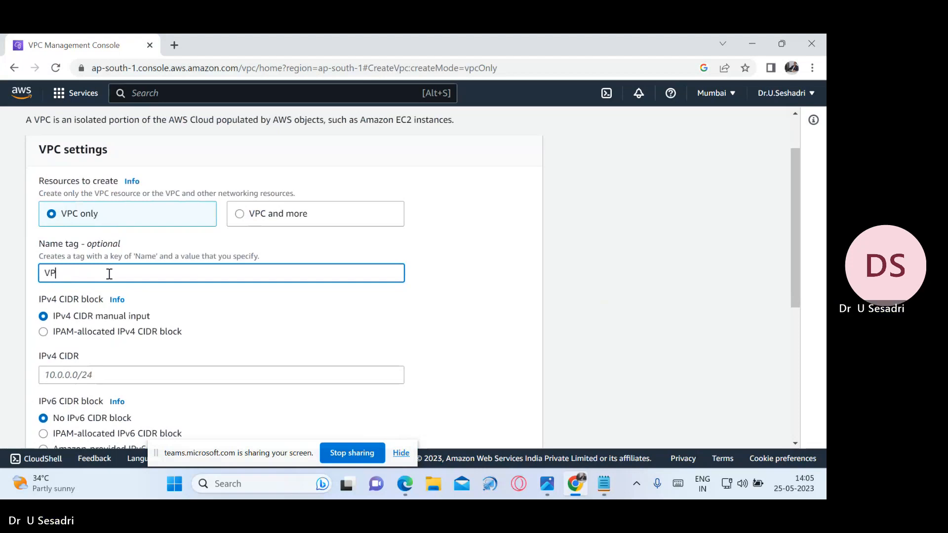
text(C )
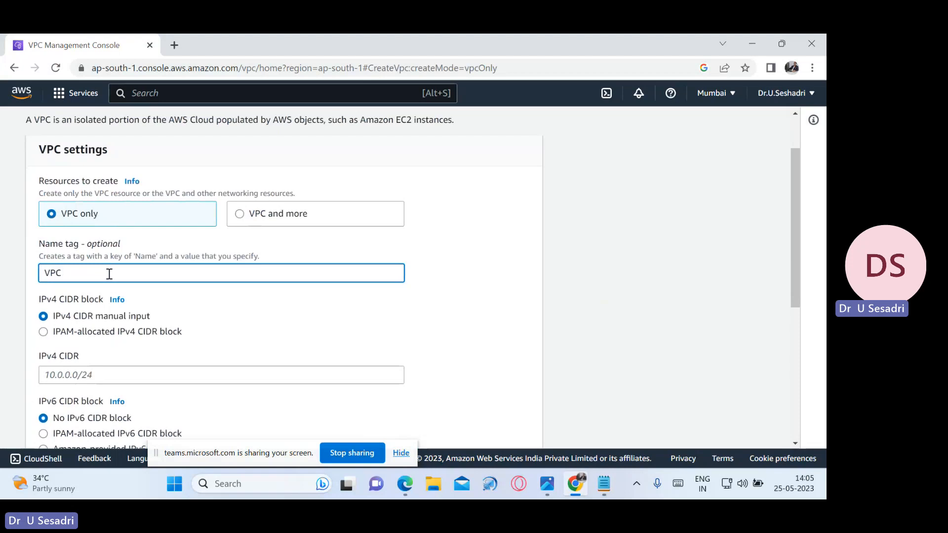
text(Rea)
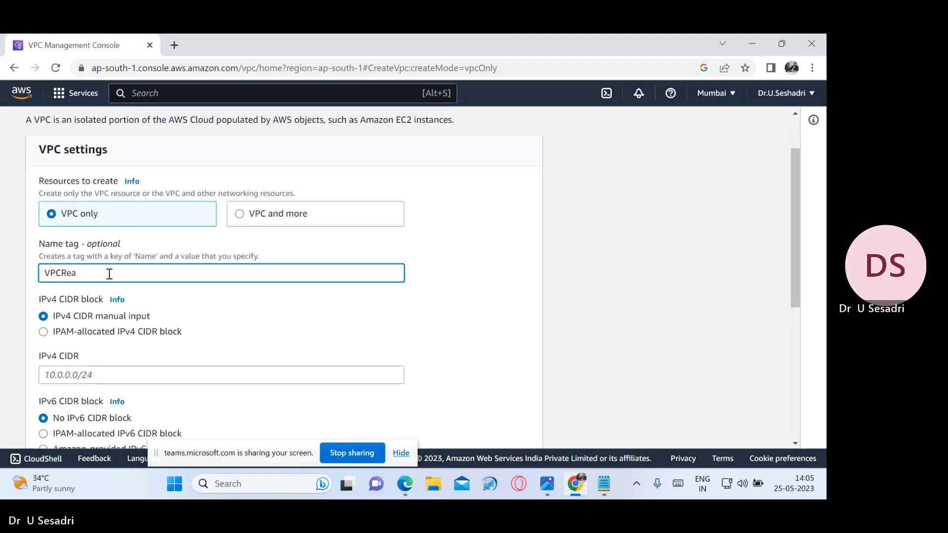
text(ch)
Set the new VPC's IPv4 CIDR to 28.0.0.0/16 and create the VPC.
scroll(109, 274, down, 1)
click(102, 318)
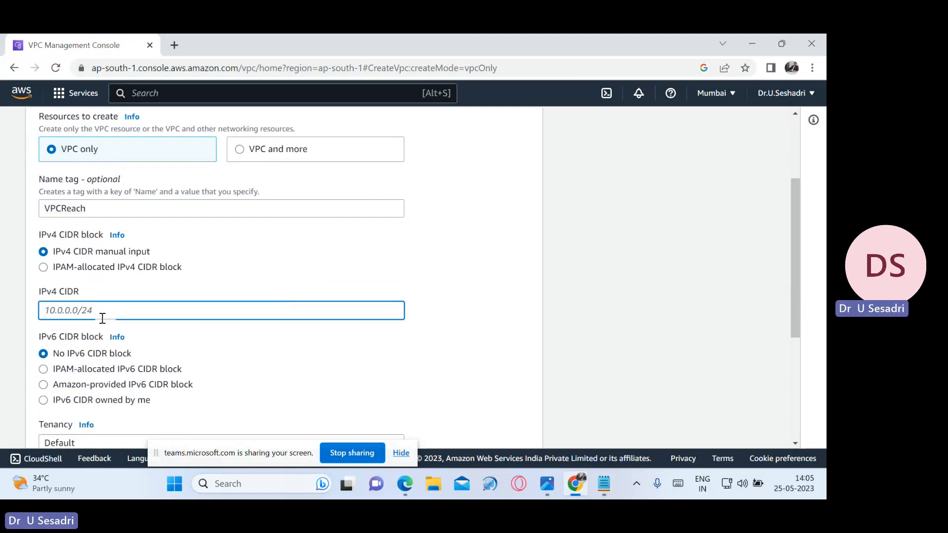
text(28)
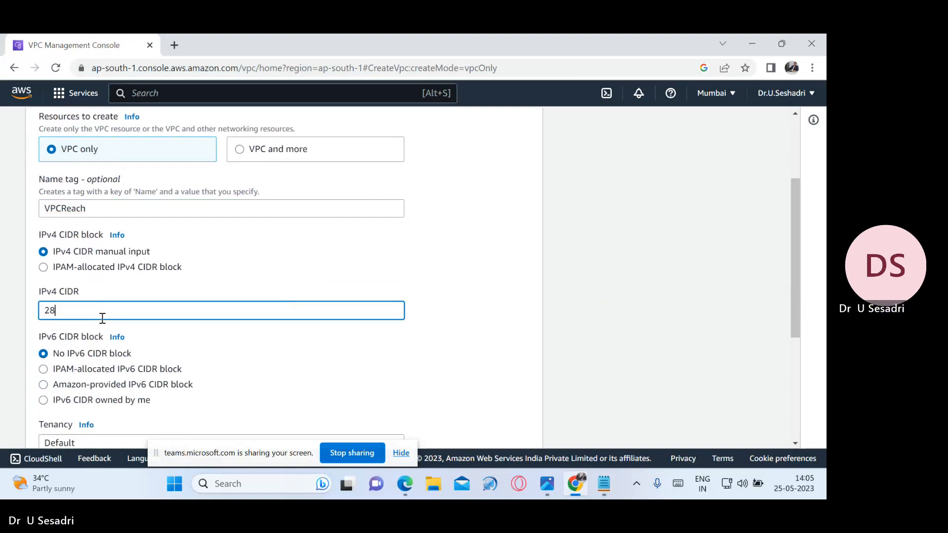
text(.0.)
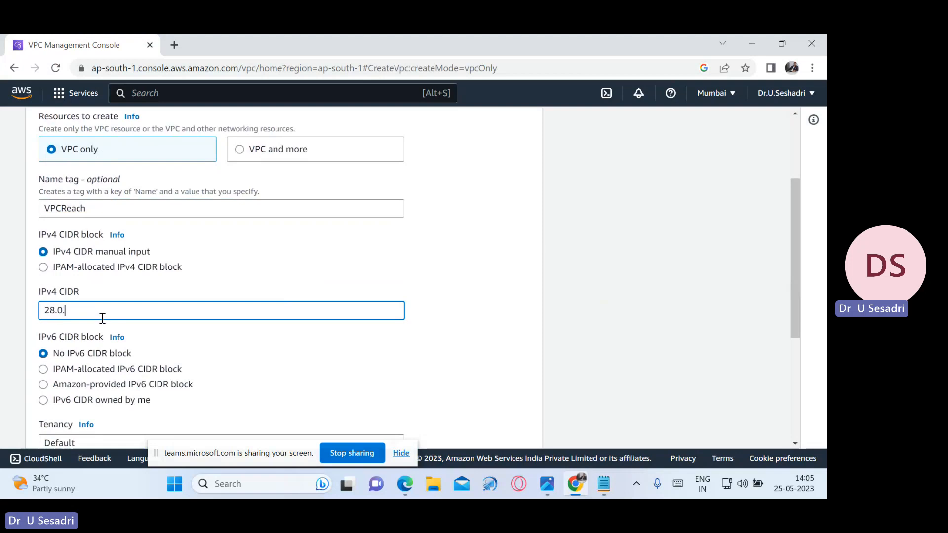
text(0.0/16)
scroll(187, 328, down, 1)
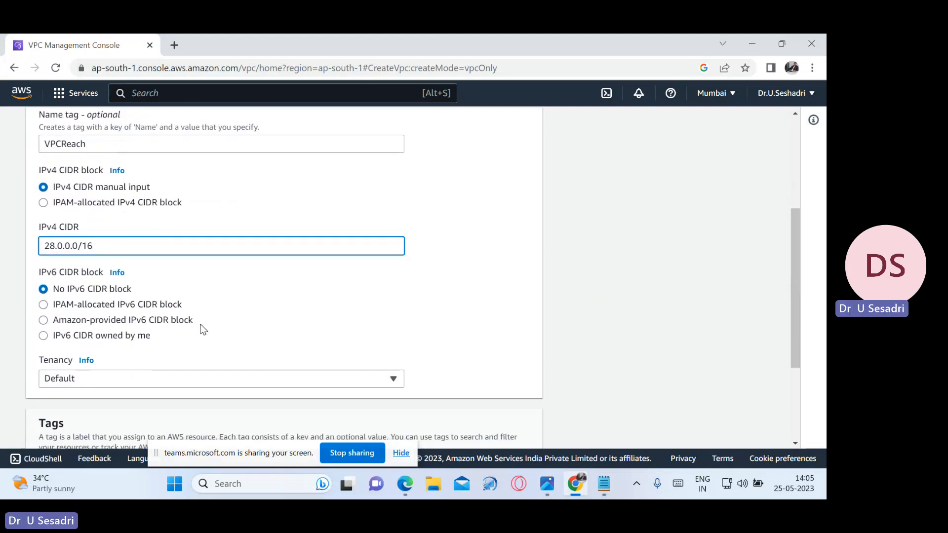
scroll(27, 232, down, 3)
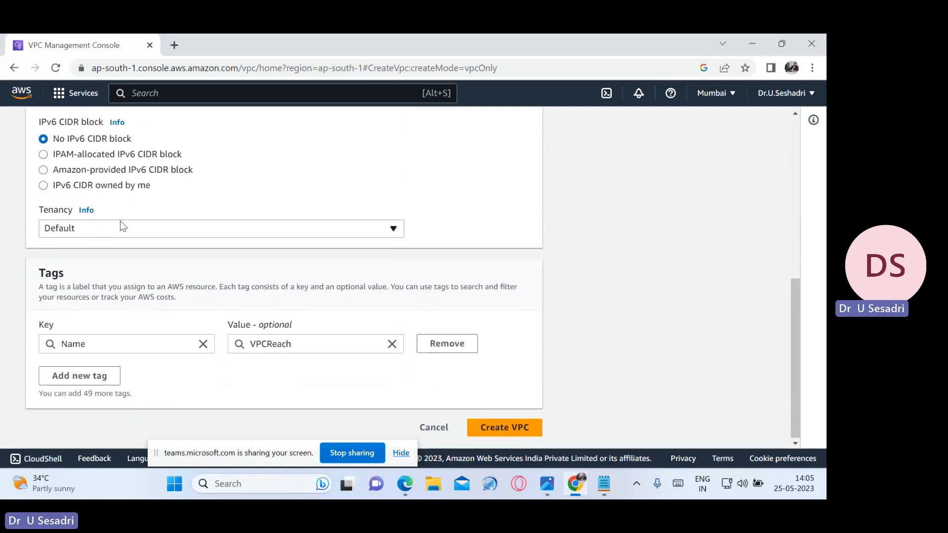
click(497, 428)
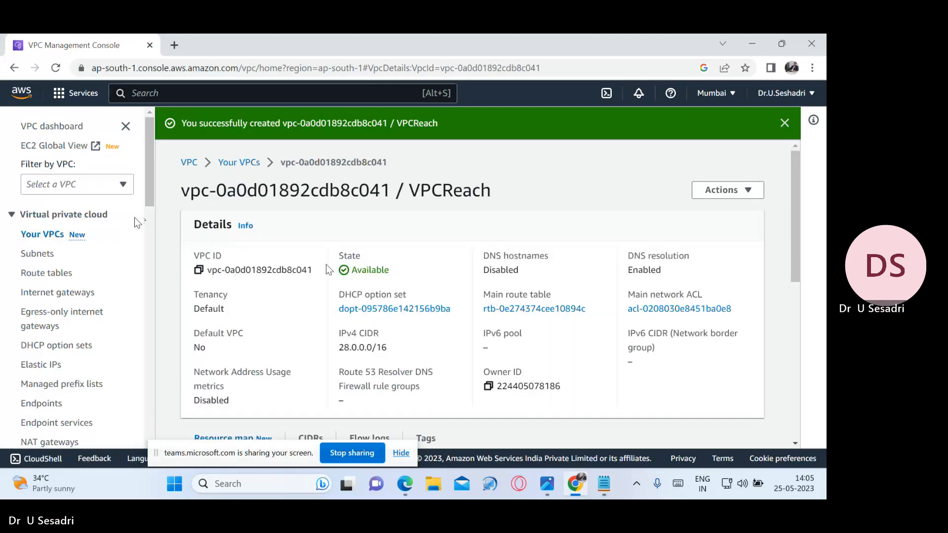
click(58, 237)
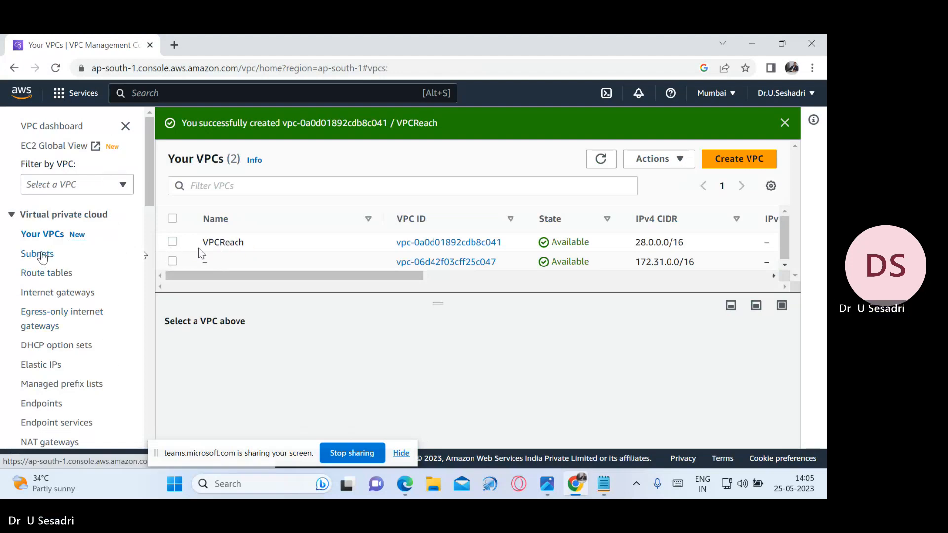
Start a new subnet from the list of subnets and choose the VPCReach VPC for it.
click(42, 253)
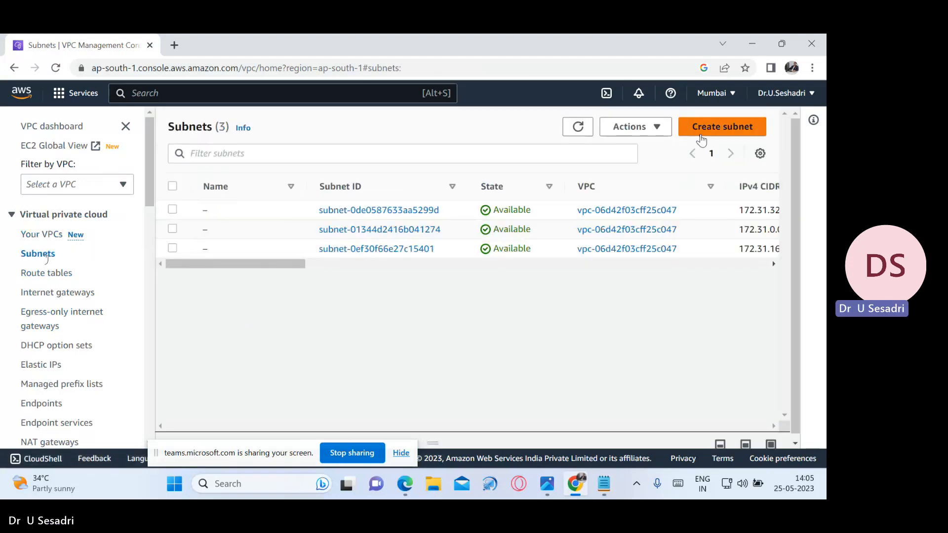
click(701, 141)
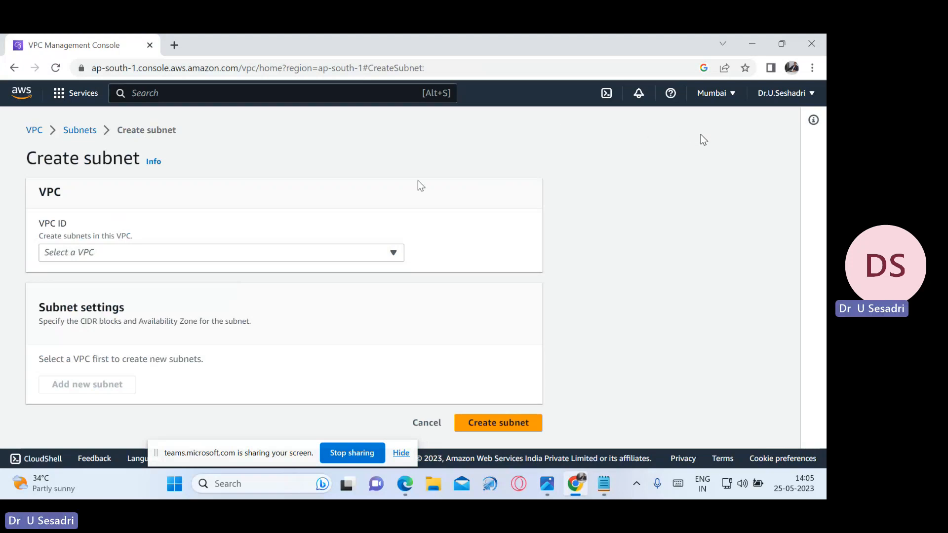
click(315, 255)
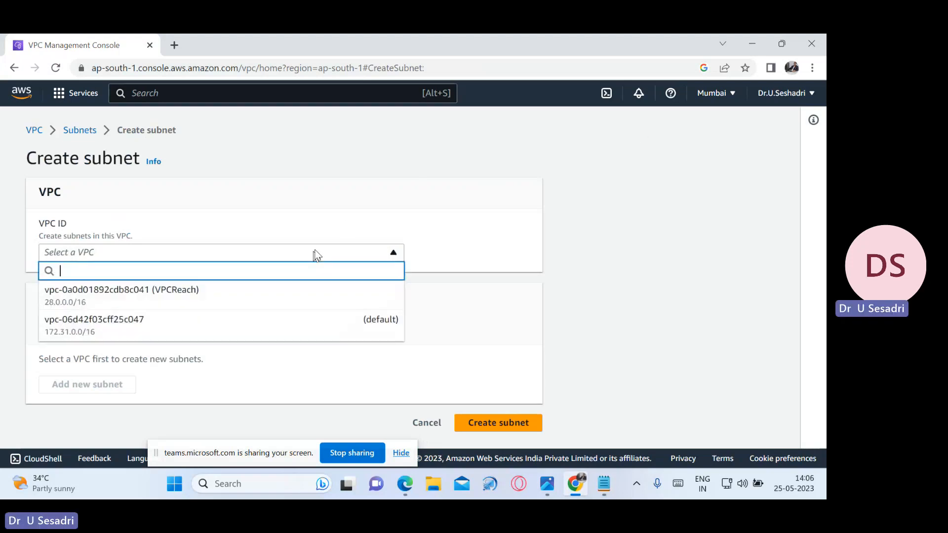
click(240, 293)
Name the new subnet VPCReachsubnet.
scroll(375, 321, down, 5)
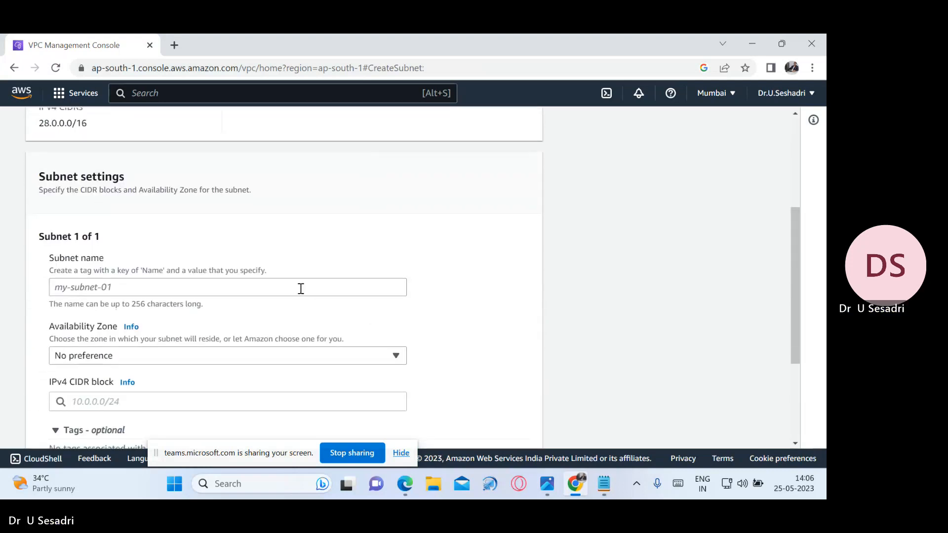
click(297, 286)
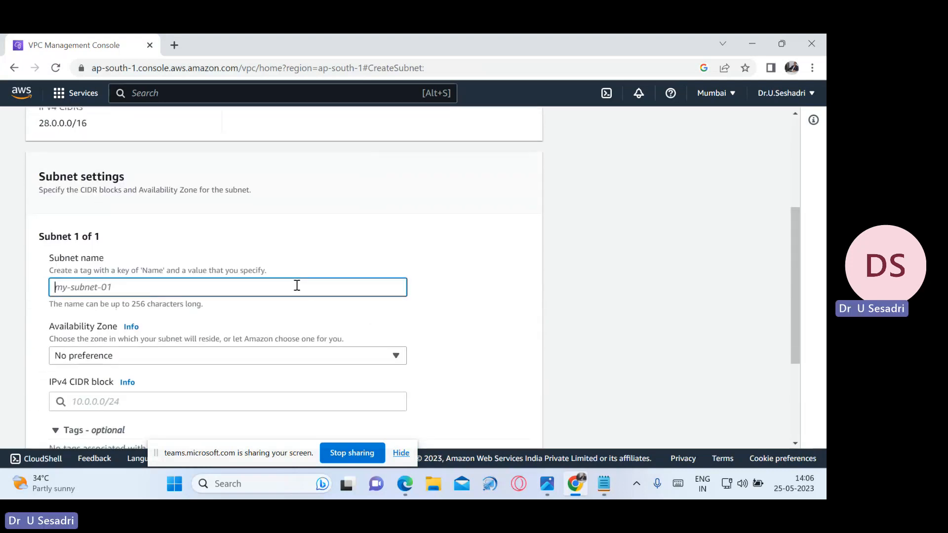
text(VP)
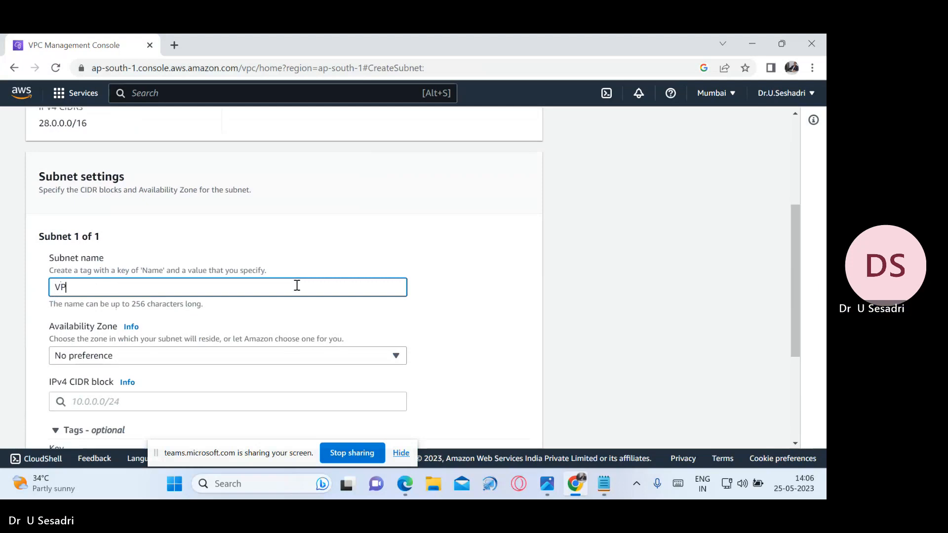
text(CReacha)
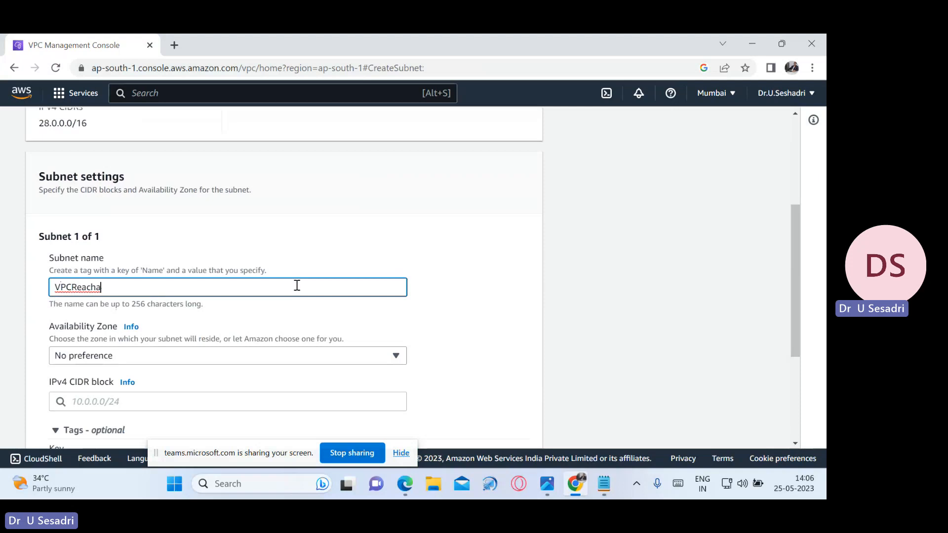
key(BackSpace)
text(subnet)
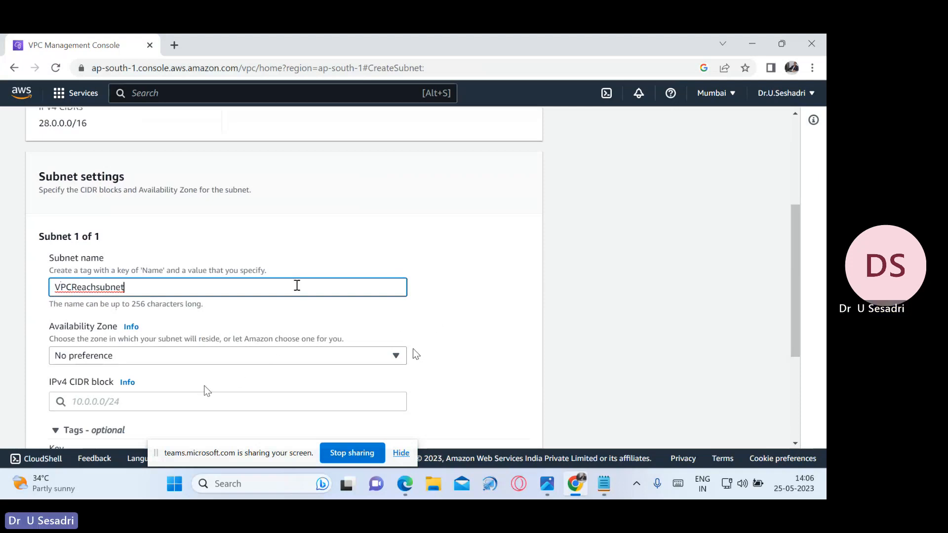
Set the subnet's IPv4 CIDR block to 28.0.1.0/24 and create the subnet.
click(194, 400)
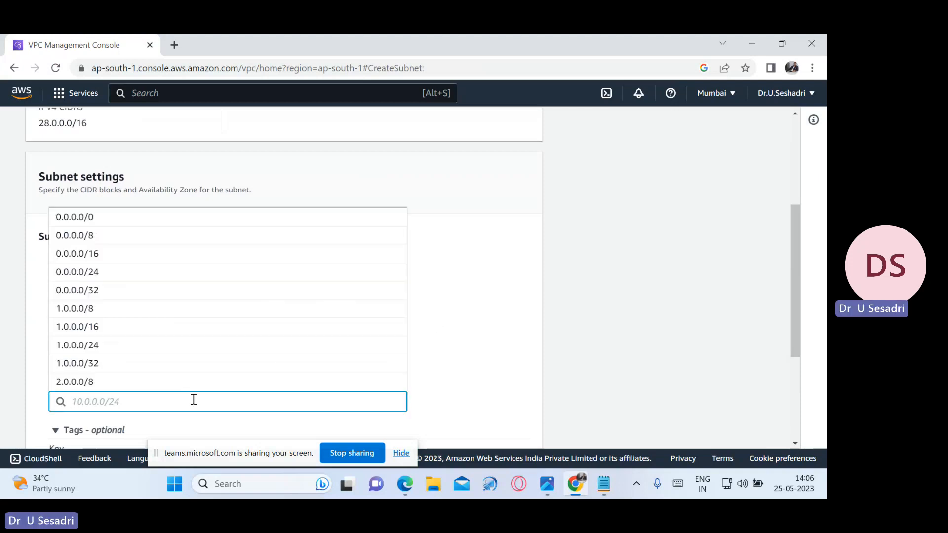
text(28.0)
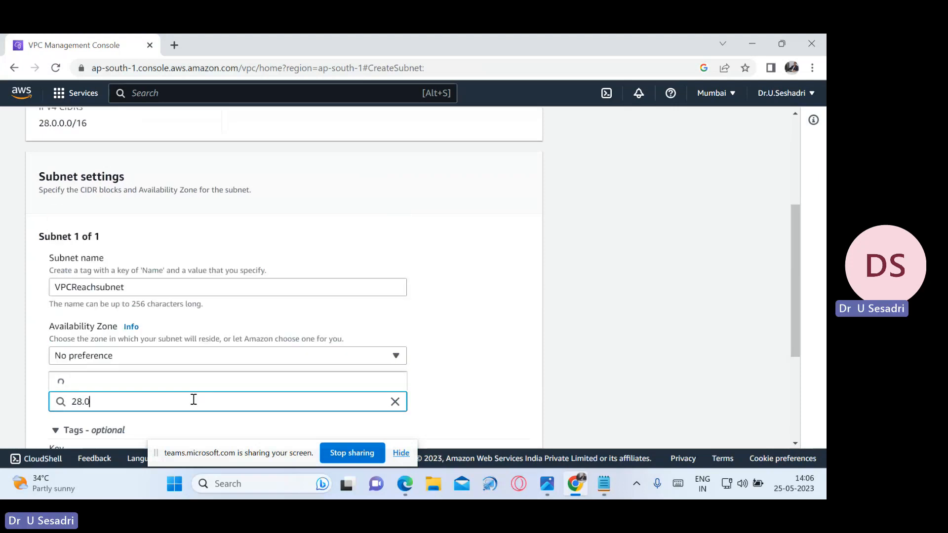
text(.1.0)
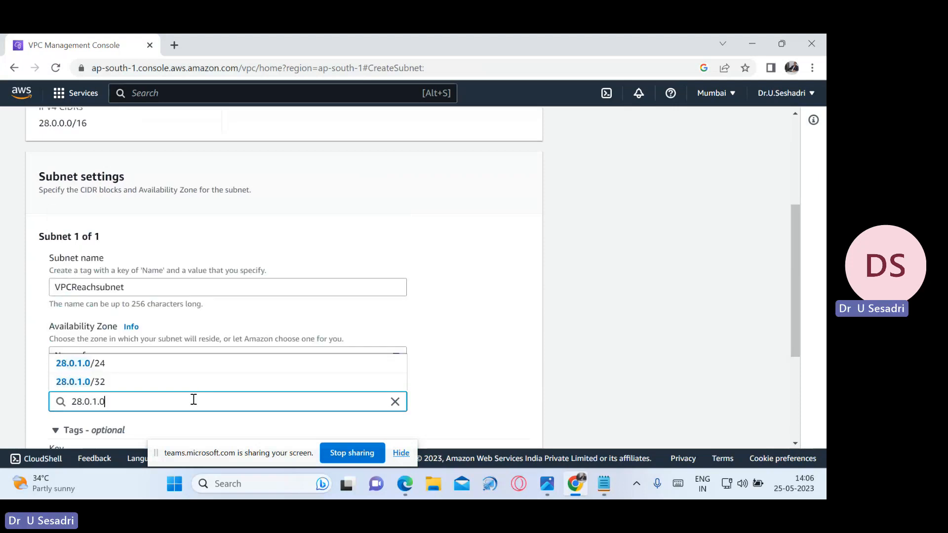
text(/24)
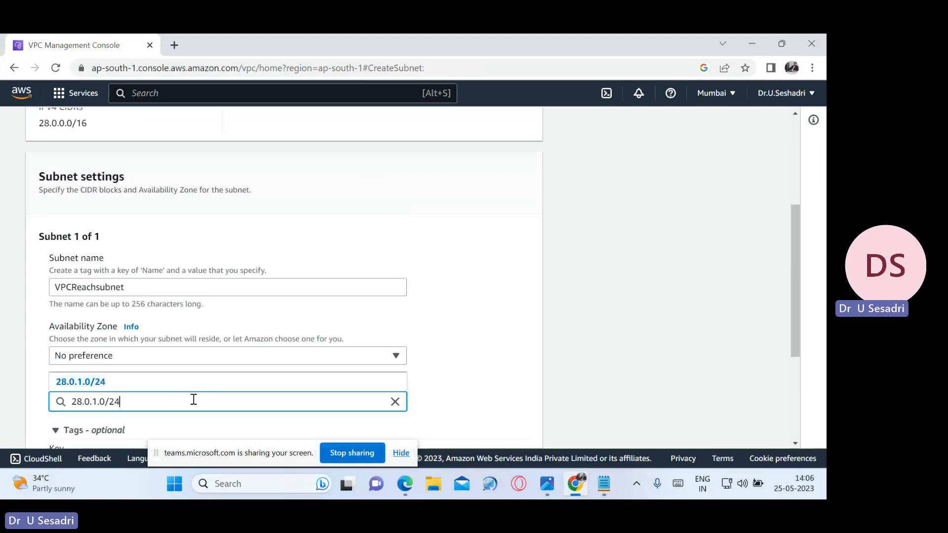
click(85, 381)
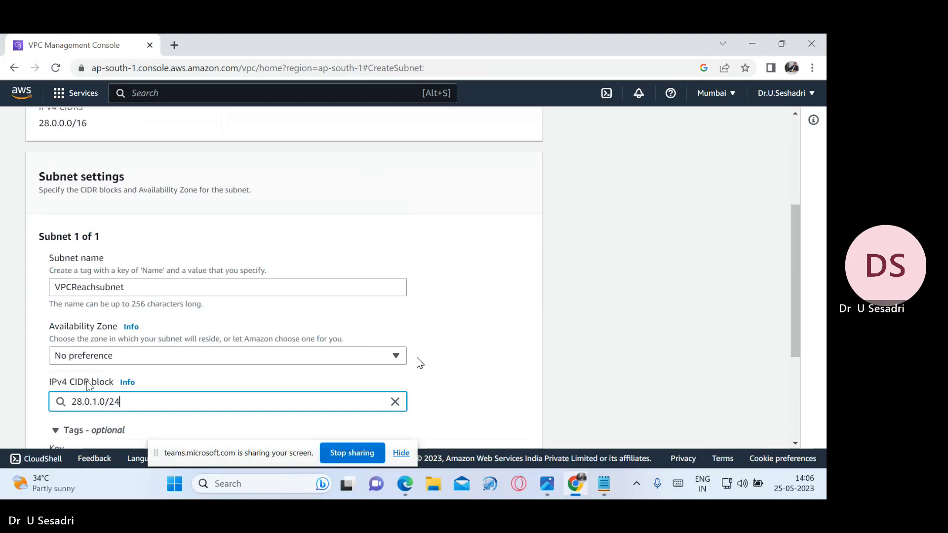
scroll(434, 368, down, 1)
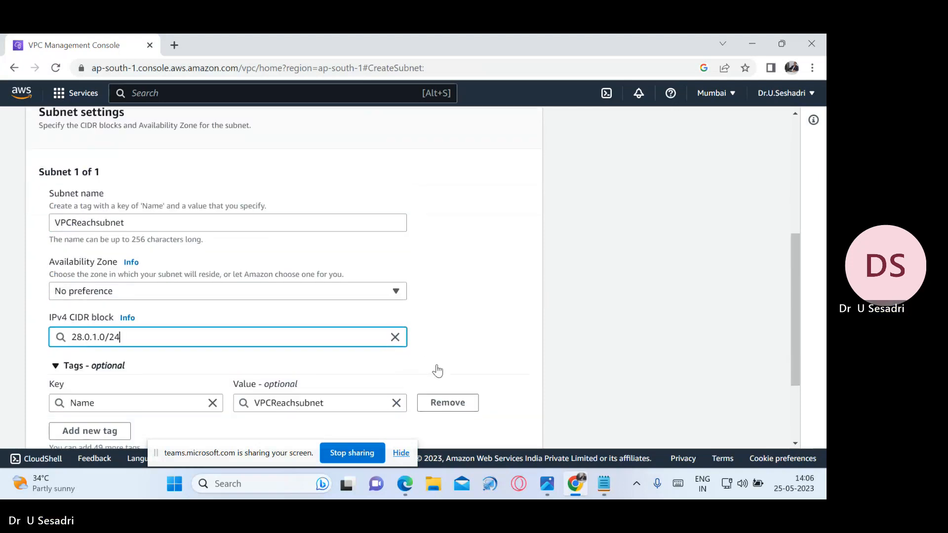
scroll(438, 371, down, 2)
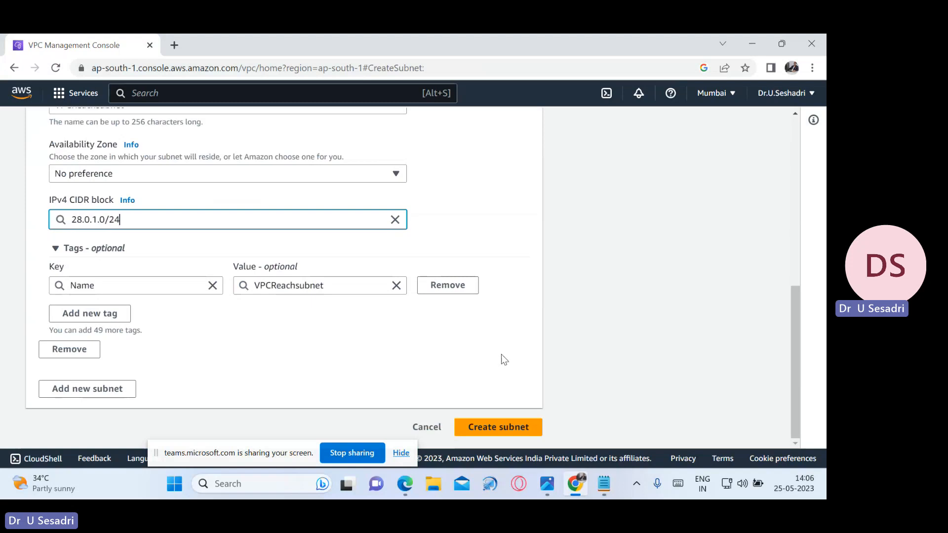
click(497, 428)
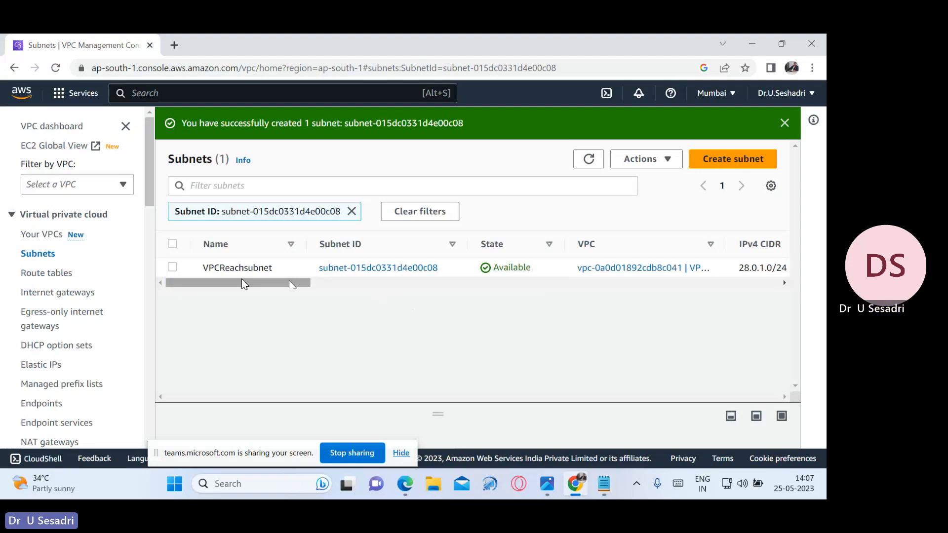
Enable auto-assignment of public IPv4 addresses in the settings of VPCReachsubnet and save the change.
click(176, 269)
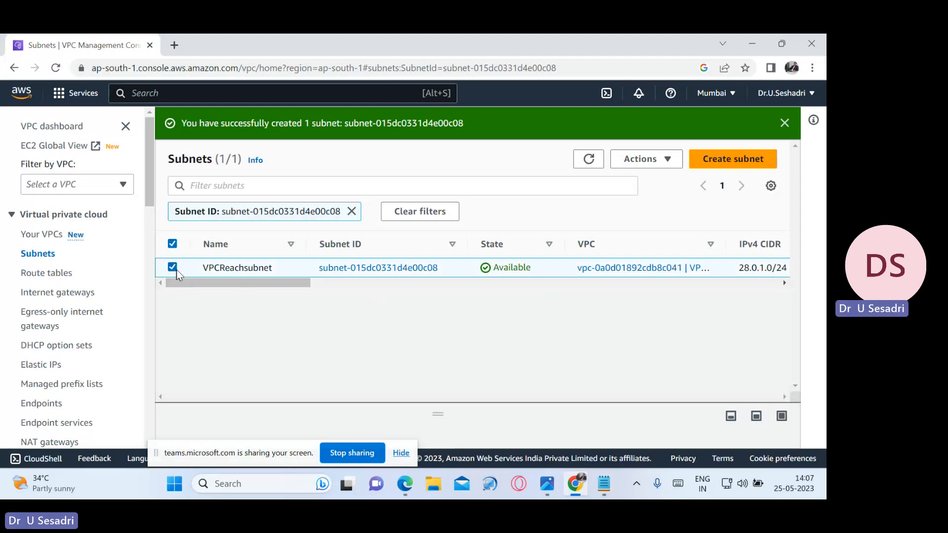
click(673, 160)
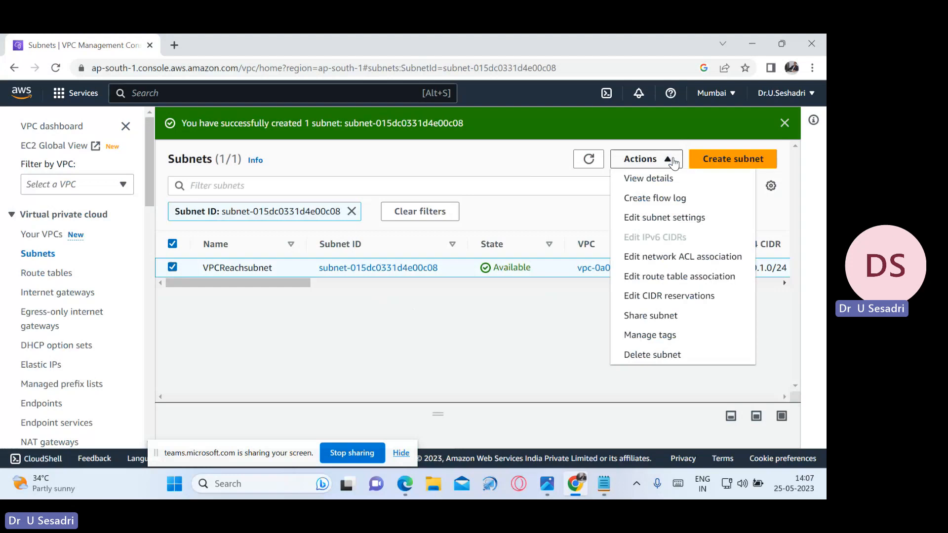
click(664, 220)
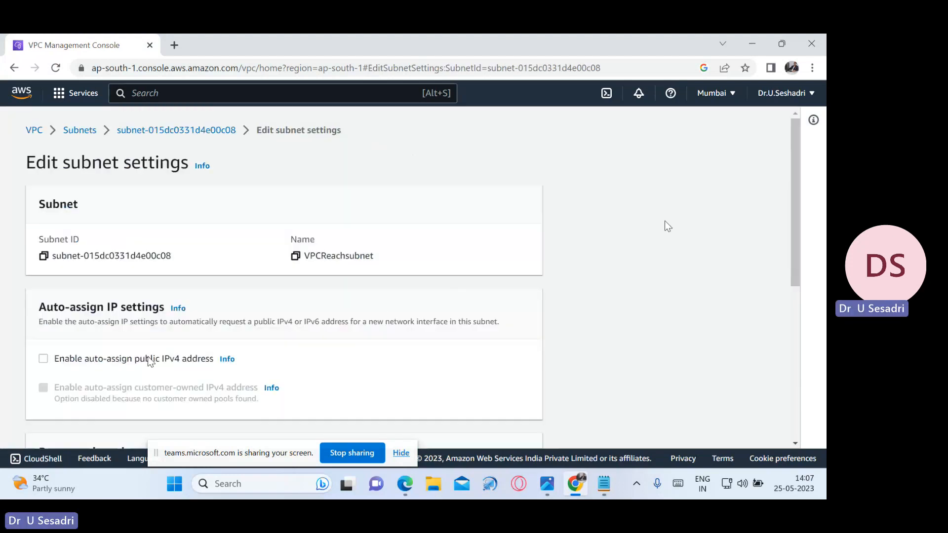
click(44, 359)
scroll(339, 358, down, 3)
scroll(339, 358, down, 4)
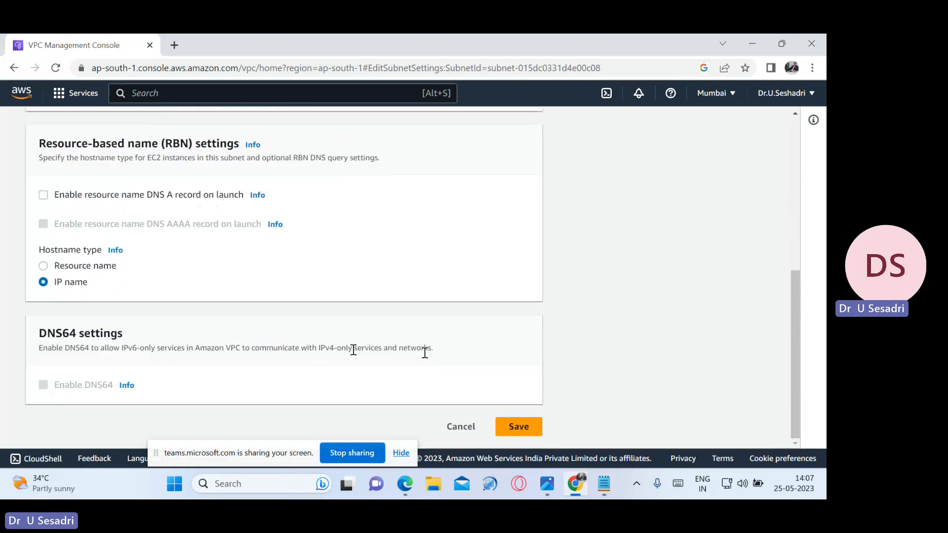
click(511, 429)
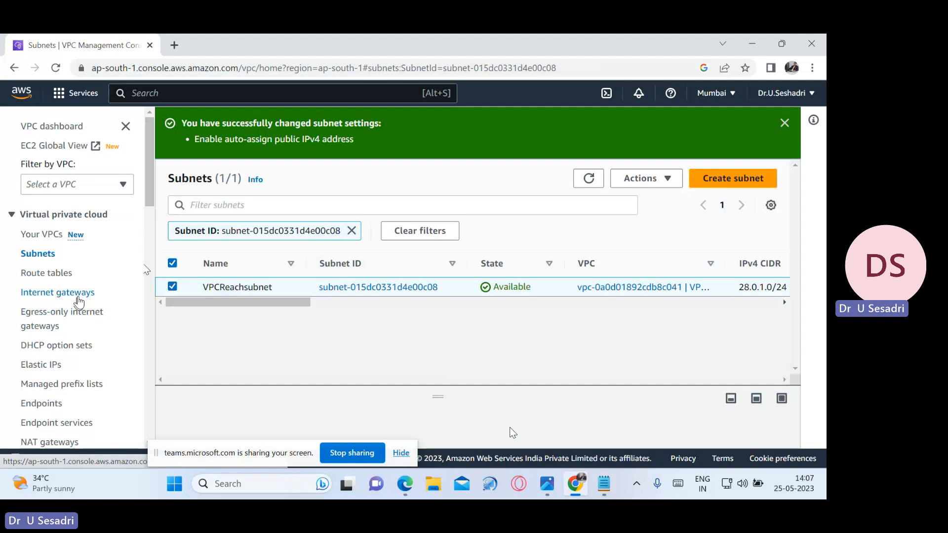
Create an internet gateway with the name tag VPCReachnet and dismiss the creation notice.
click(78, 296)
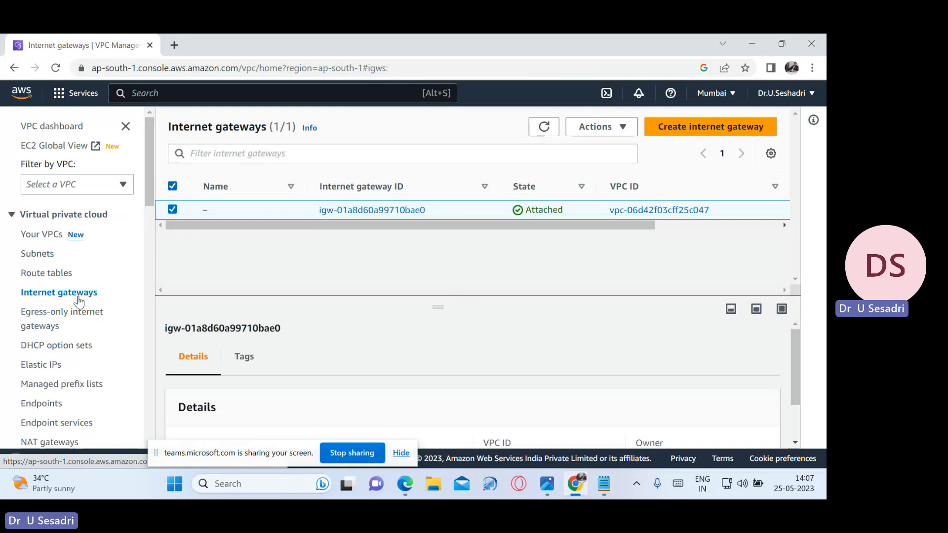
click(731, 132)
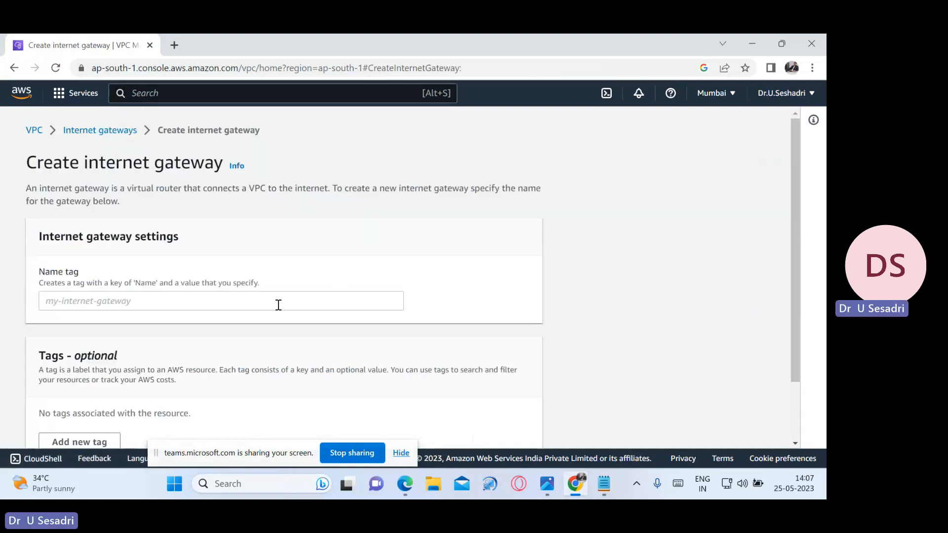
click(279, 305)
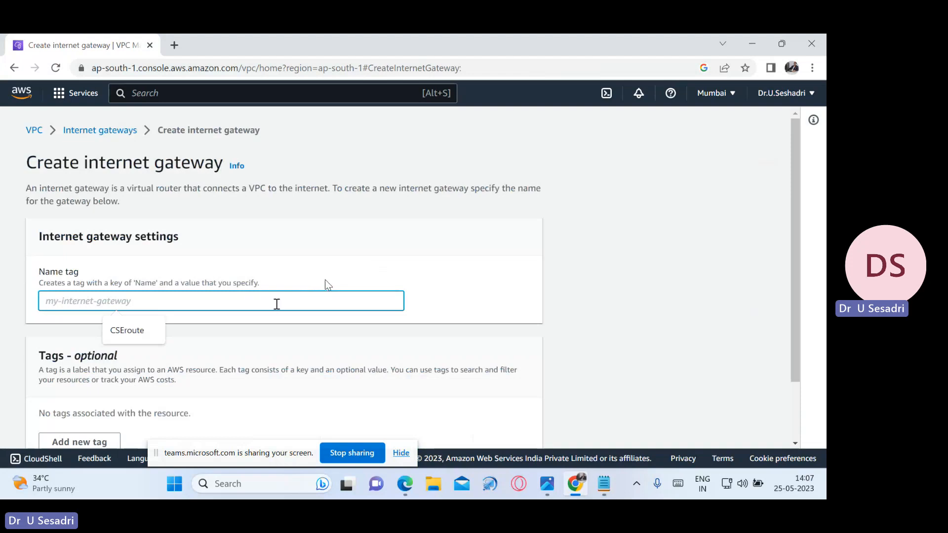
text(VPC)
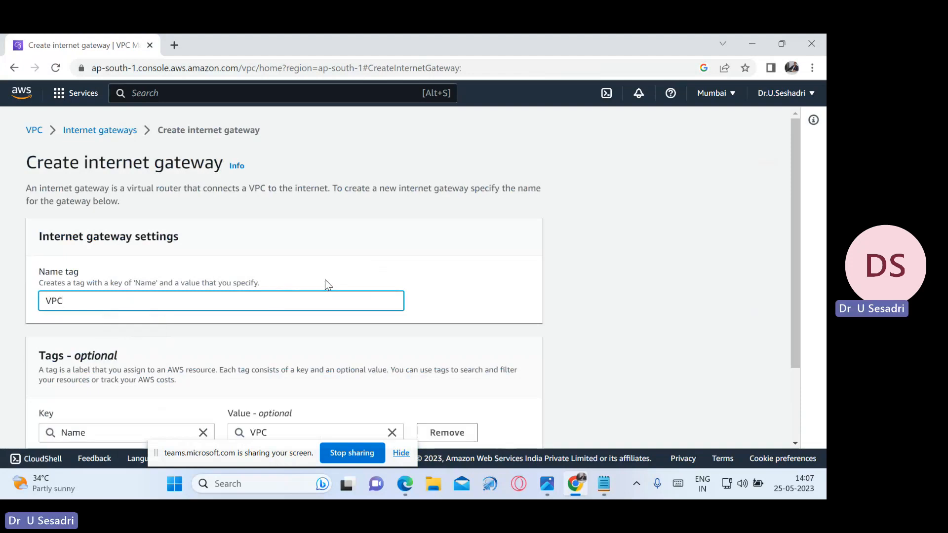
text(Reach)
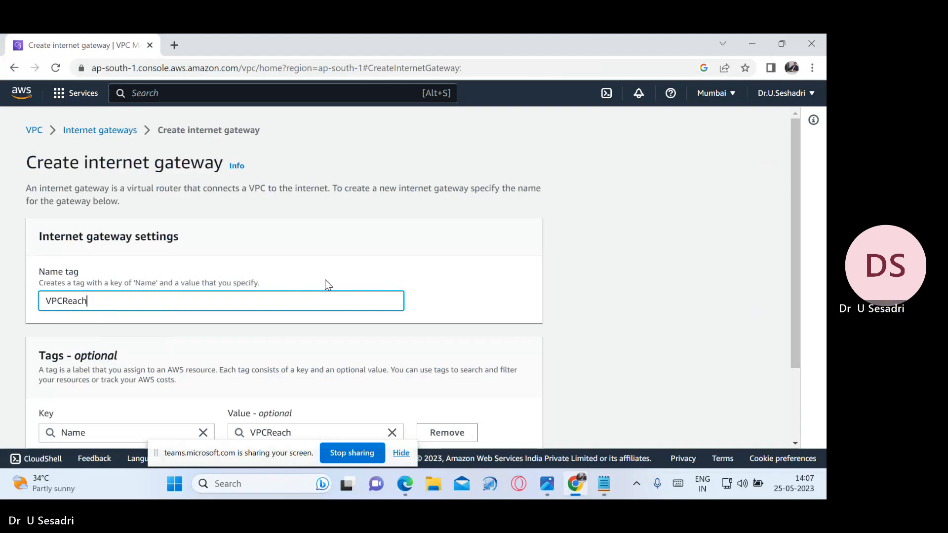
text(net)
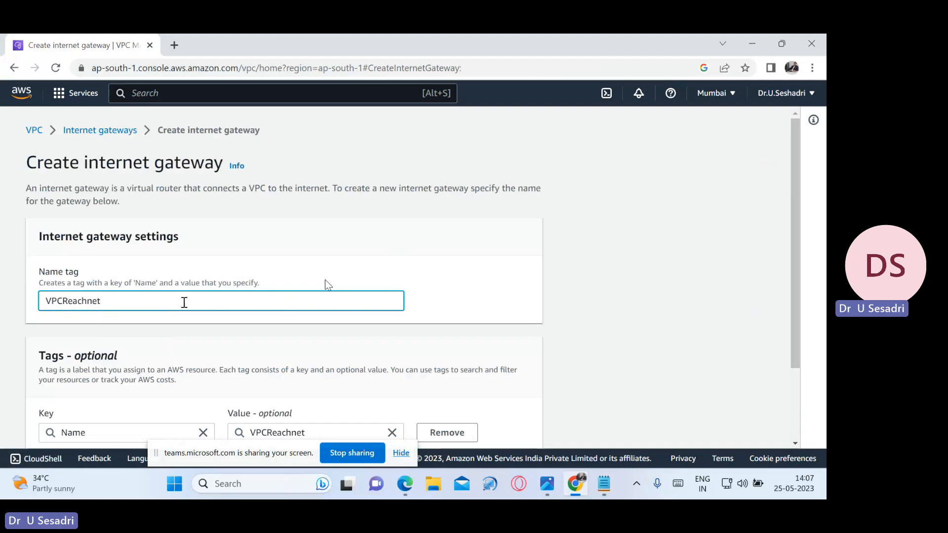
scroll(438, 337, down, 2)
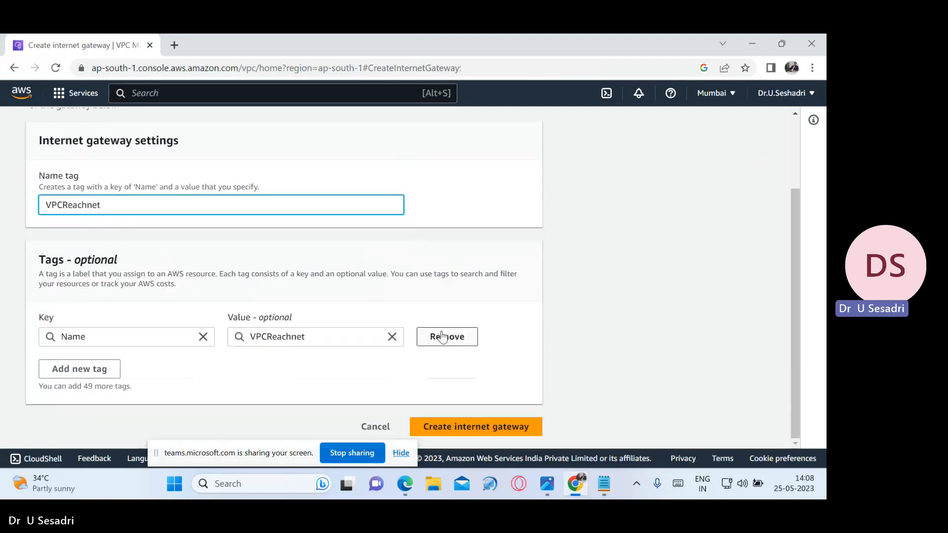
click(496, 431)
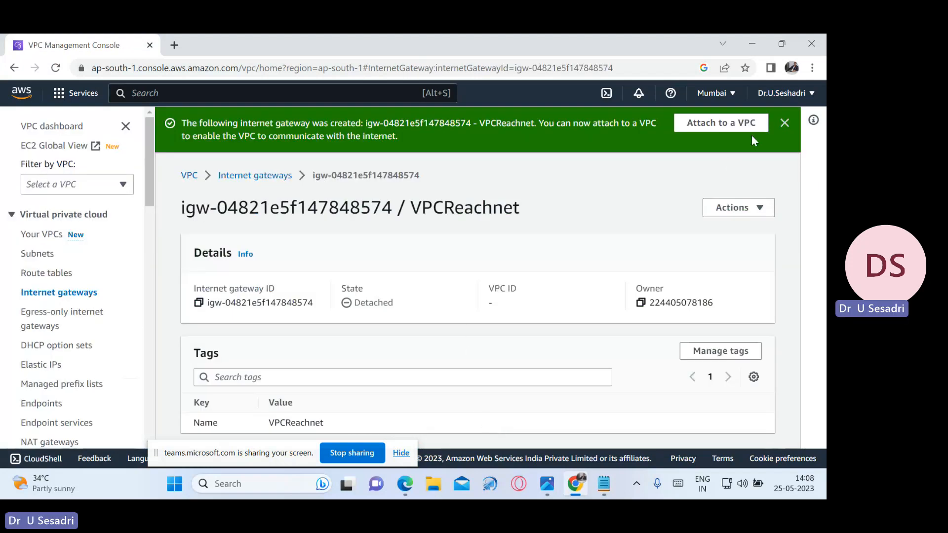
click(784, 122)
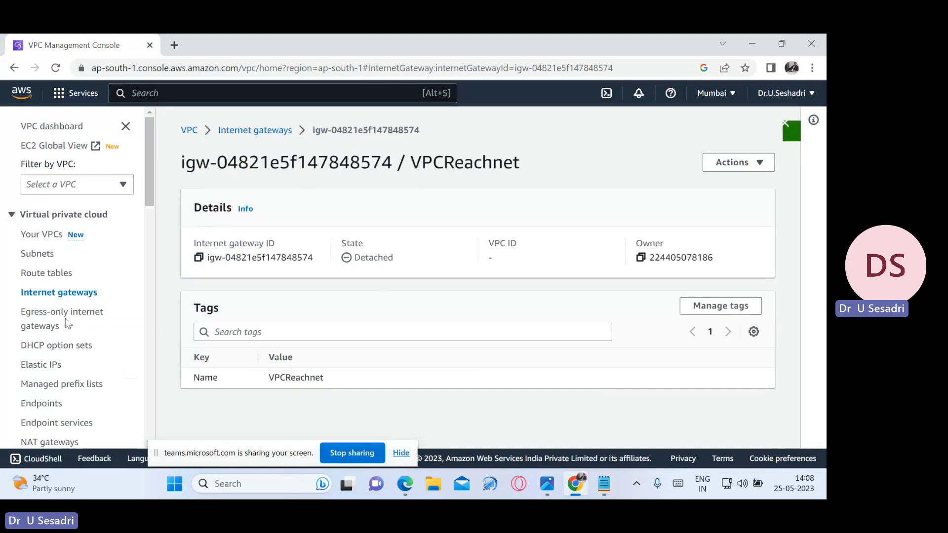
Attach the internet gateway VPCReachnet to the VPC VPCReach and dismiss the attachment notice.
click(67, 298)
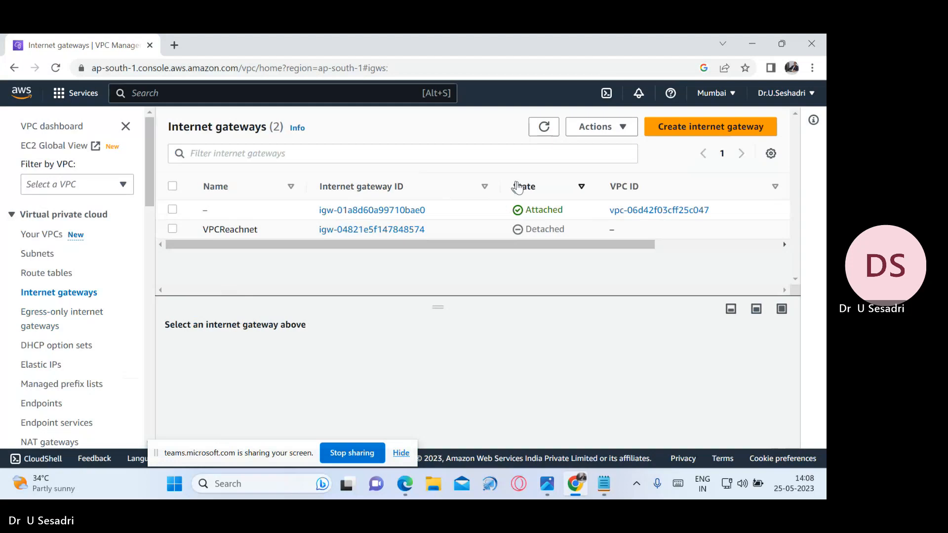
double_click(537, 189)
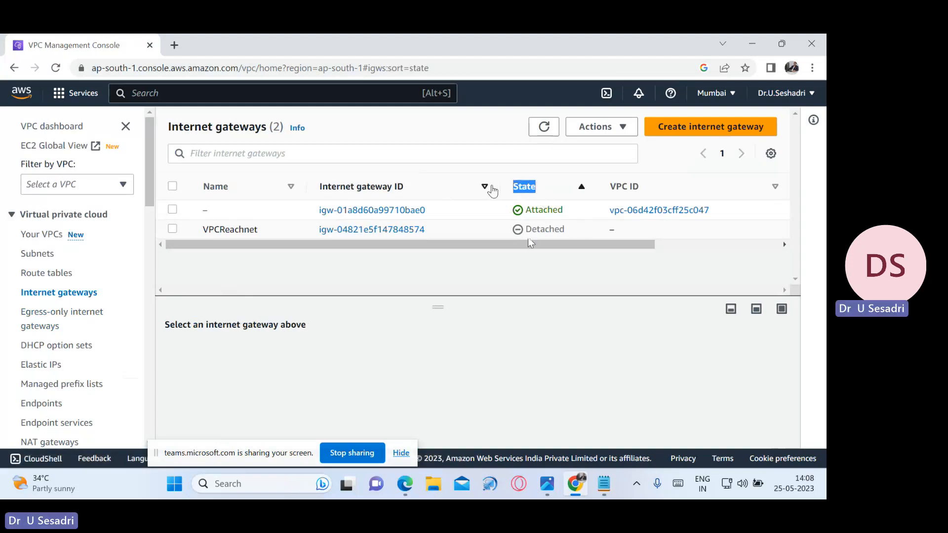
click(511, 291)
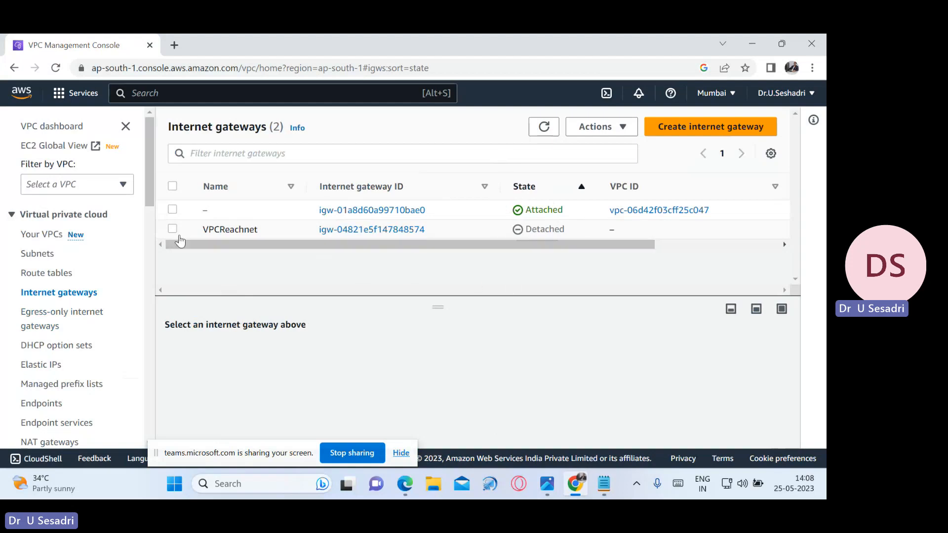
click(173, 229)
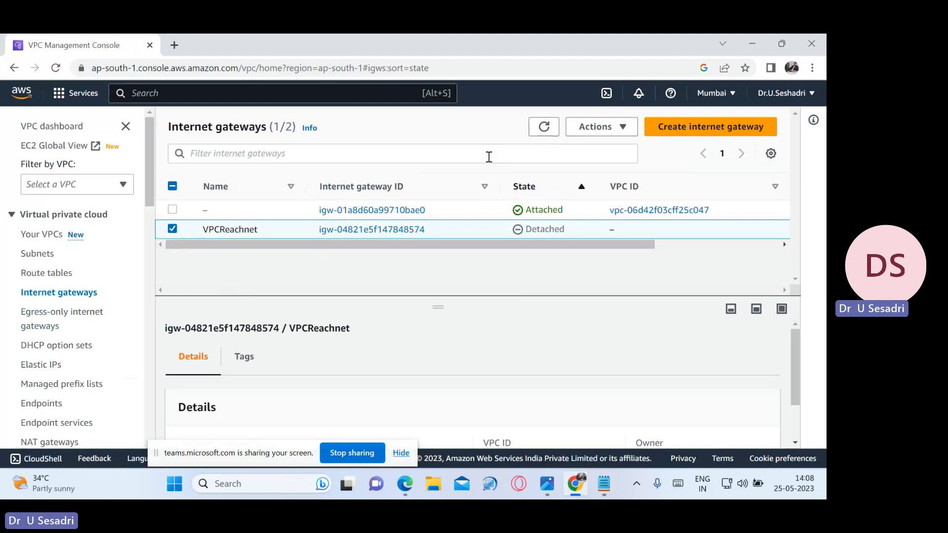
click(607, 130)
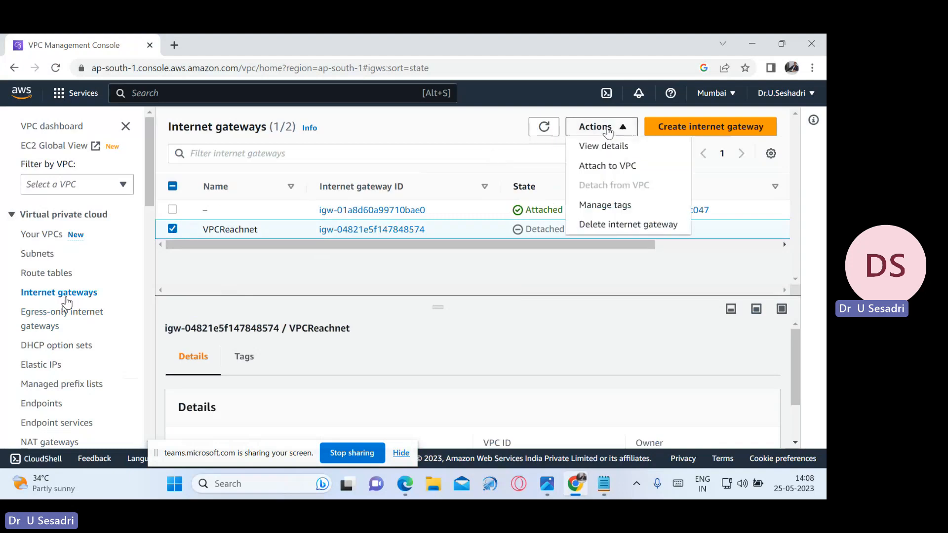
click(611, 165)
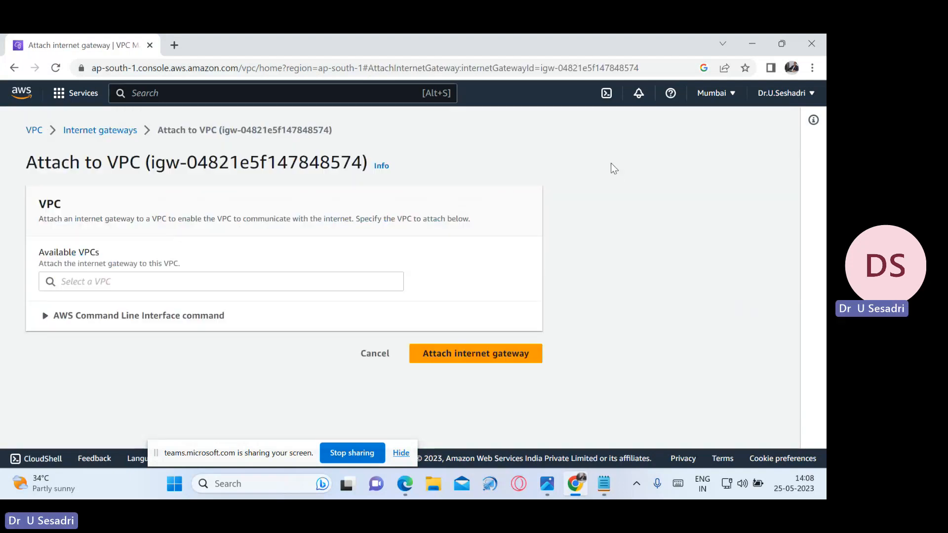
click(332, 287)
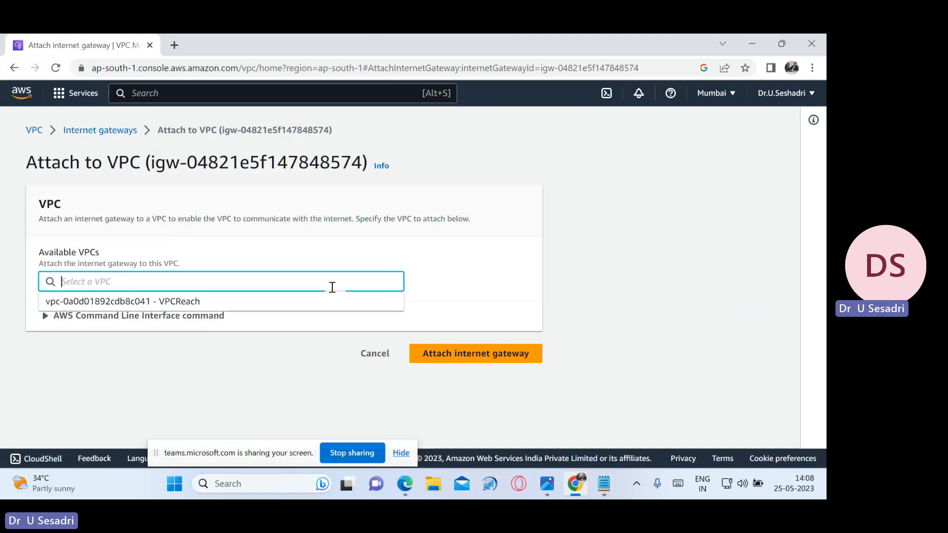
click(285, 301)
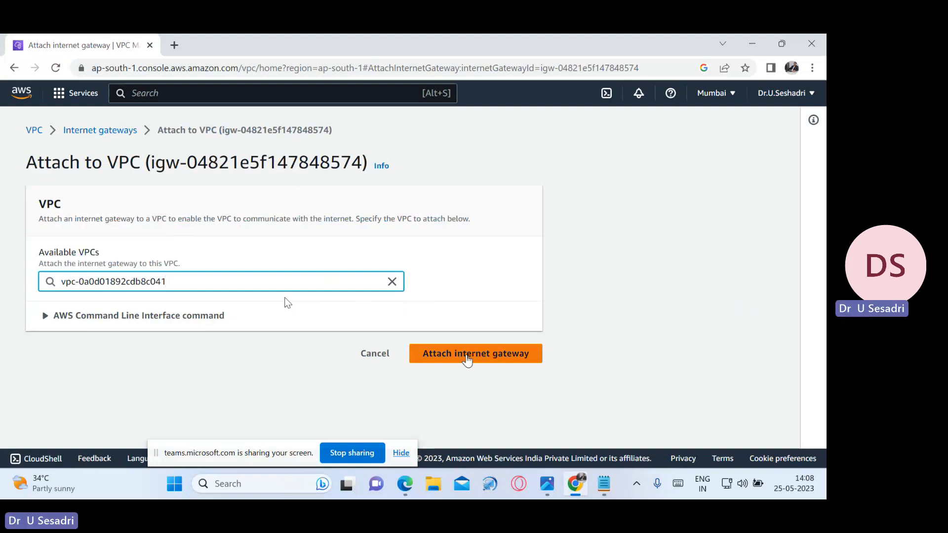
click(466, 355)
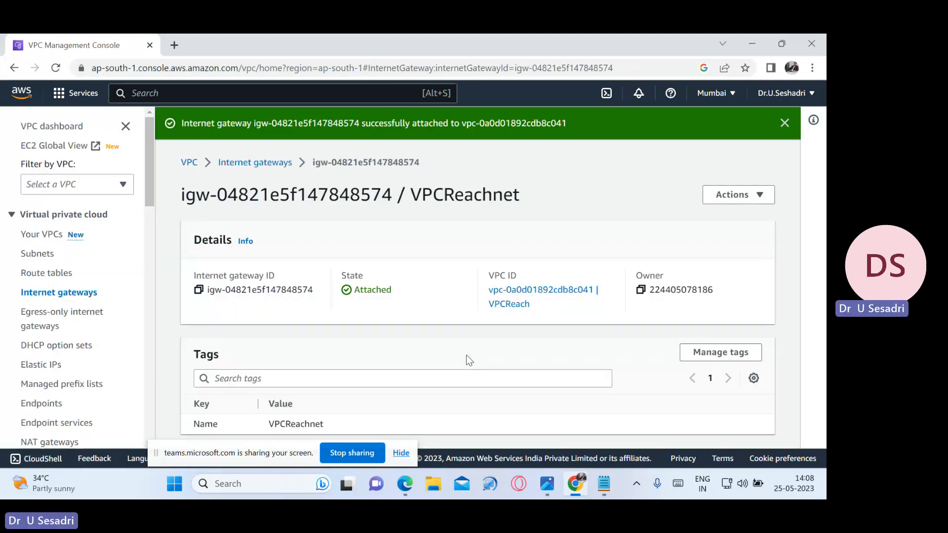
click(784, 123)
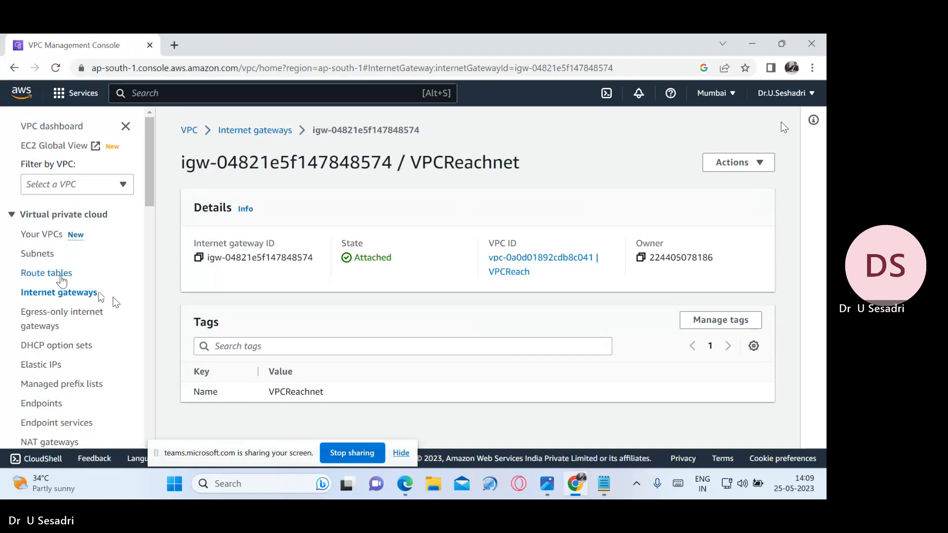
Create a route table named VPCReachRoutetable in the VPC VPCReach and dismiss the creation notice.
click(60, 274)
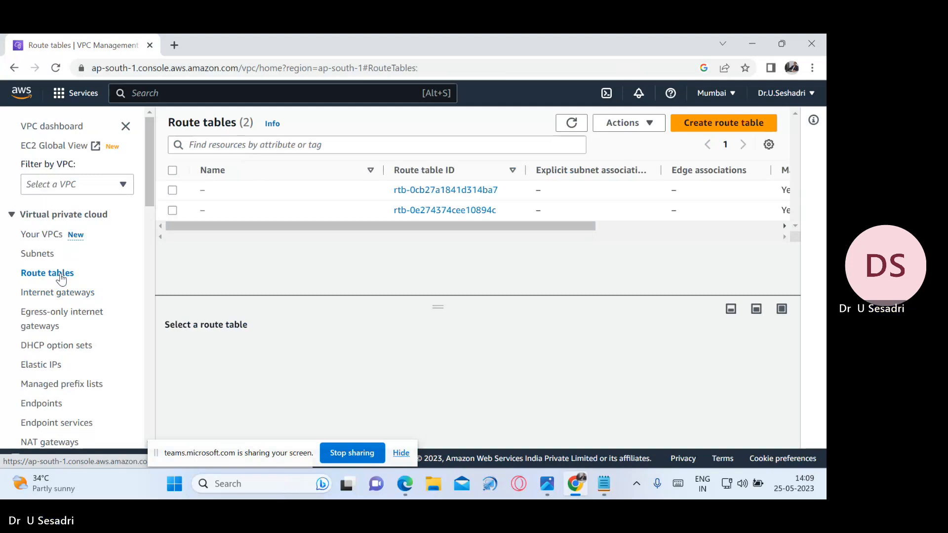
click(727, 123)
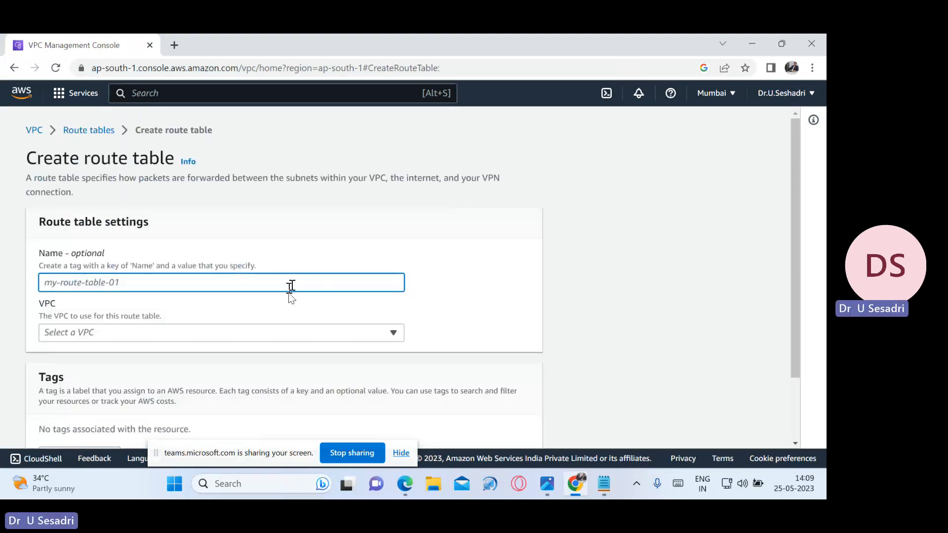
text(VPC)
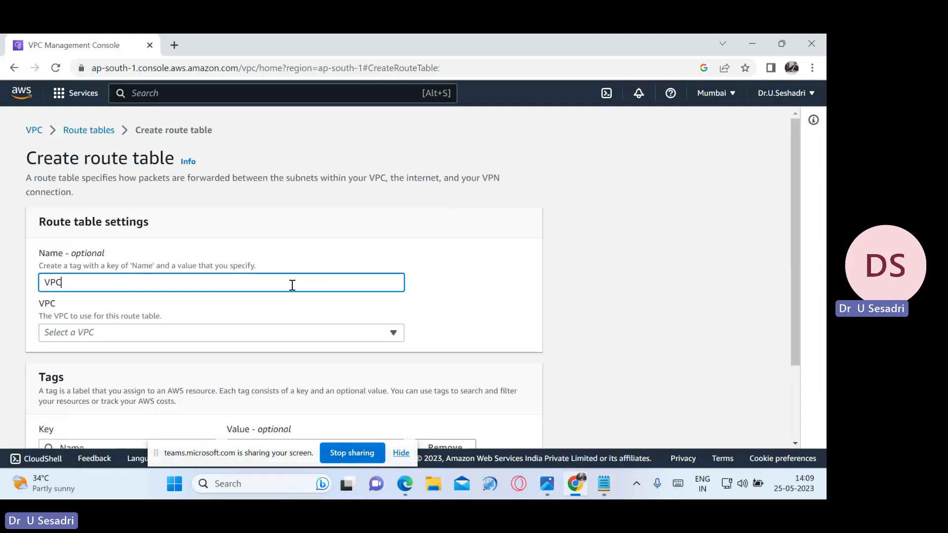
text(ReachRoutetable)
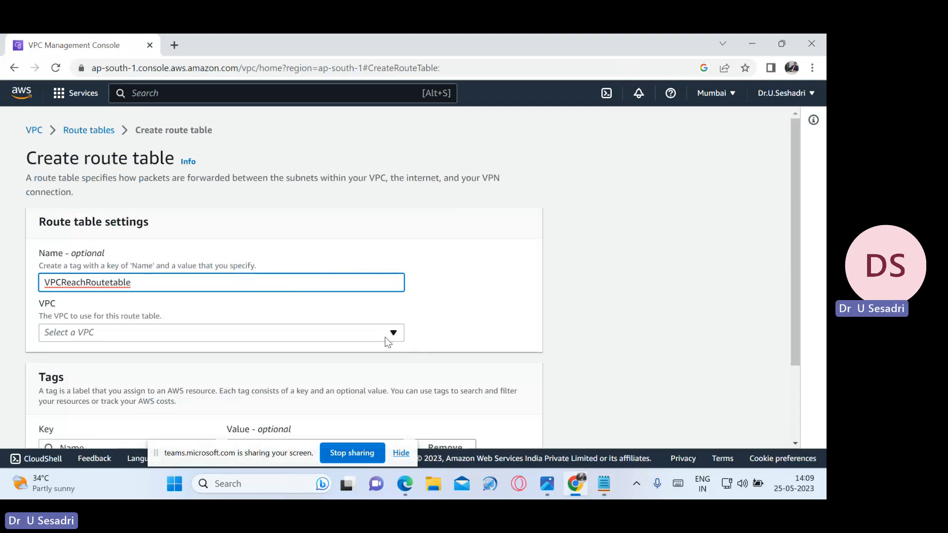
click(399, 338)
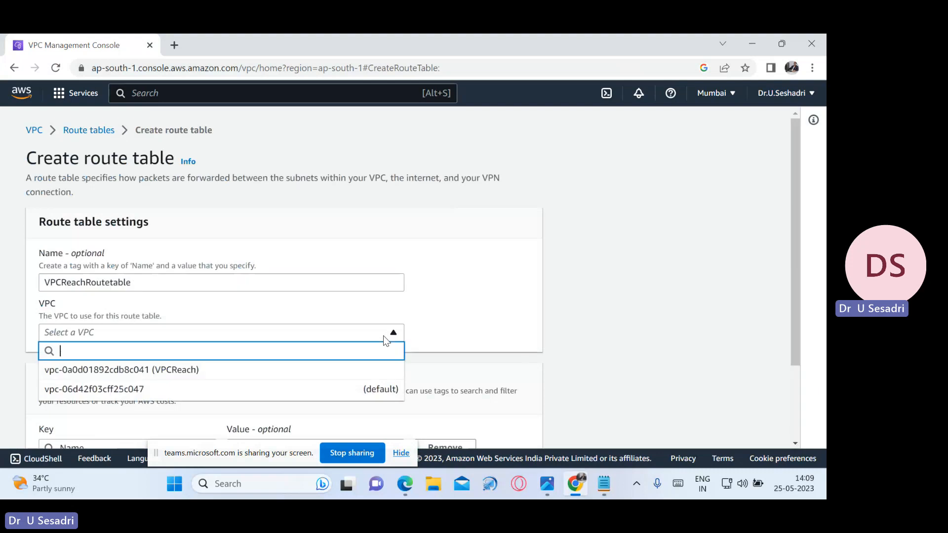
click(262, 369)
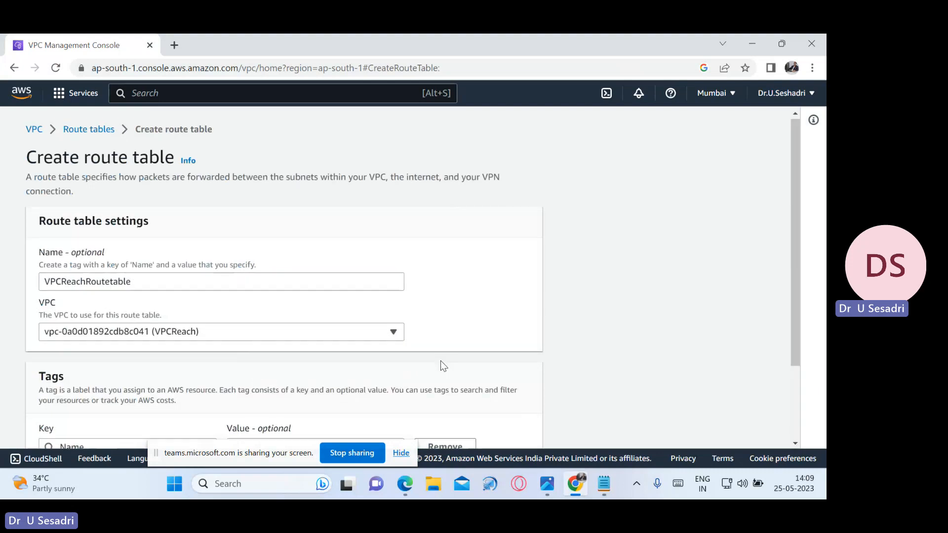
scroll(441, 363, down, 2)
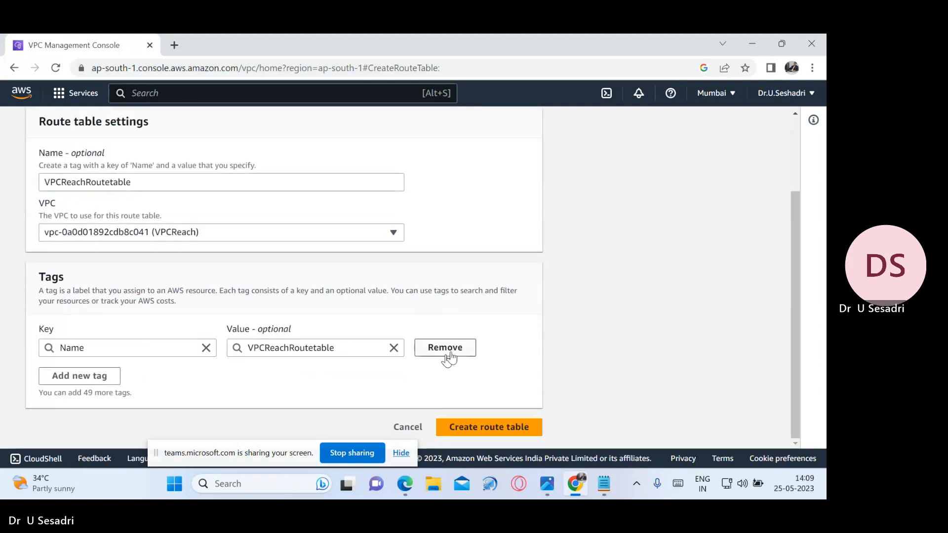
click(504, 428)
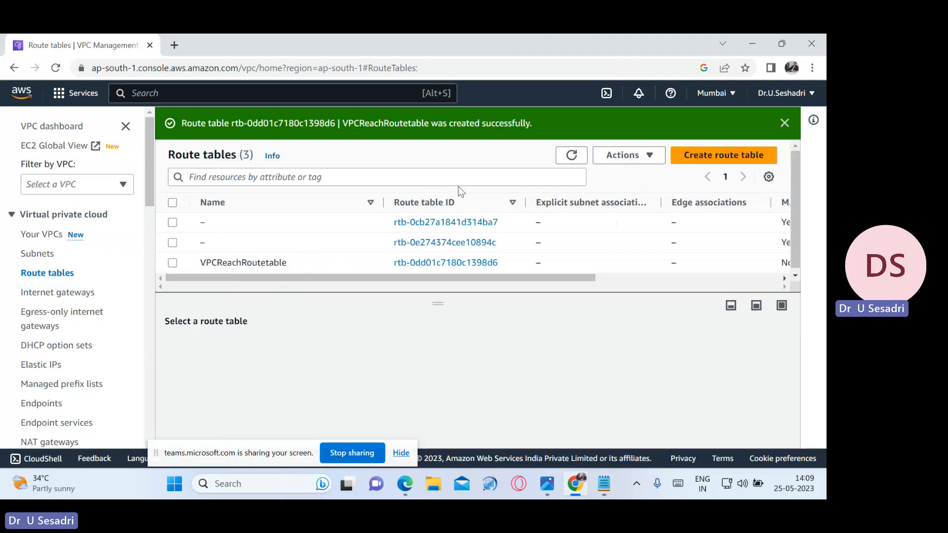
click(783, 123)
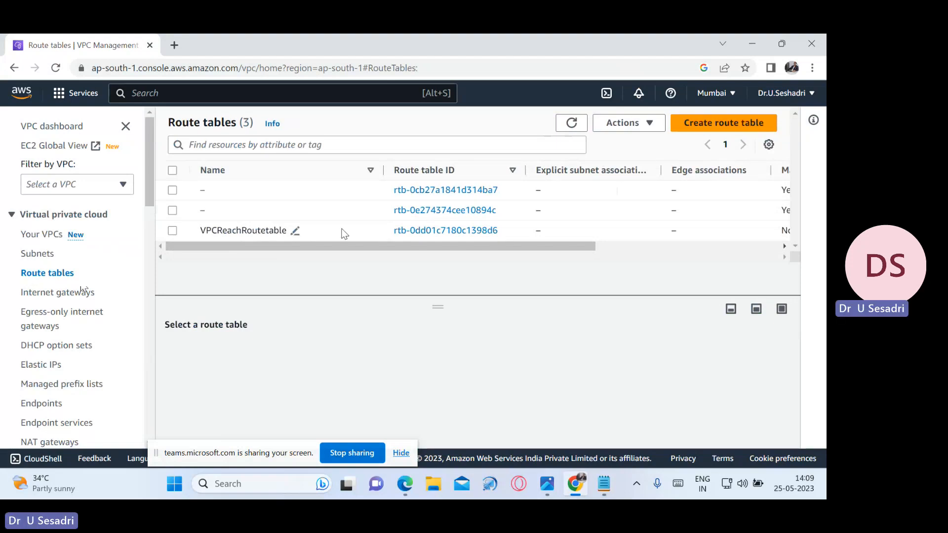
Associate the subnet VPCReachsubnet with VPCReachRoutetable, save the association and dismiss the notice.
click(172, 231)
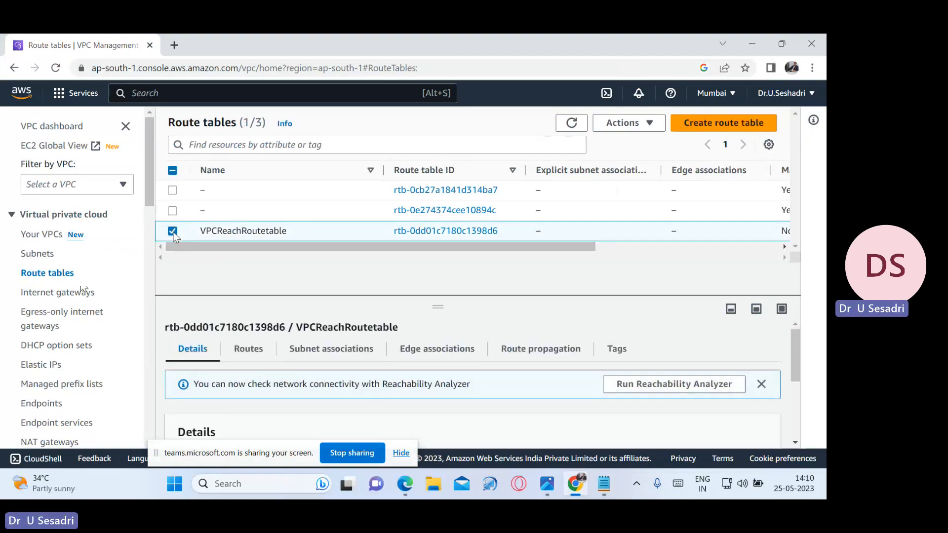
click(649, 128)
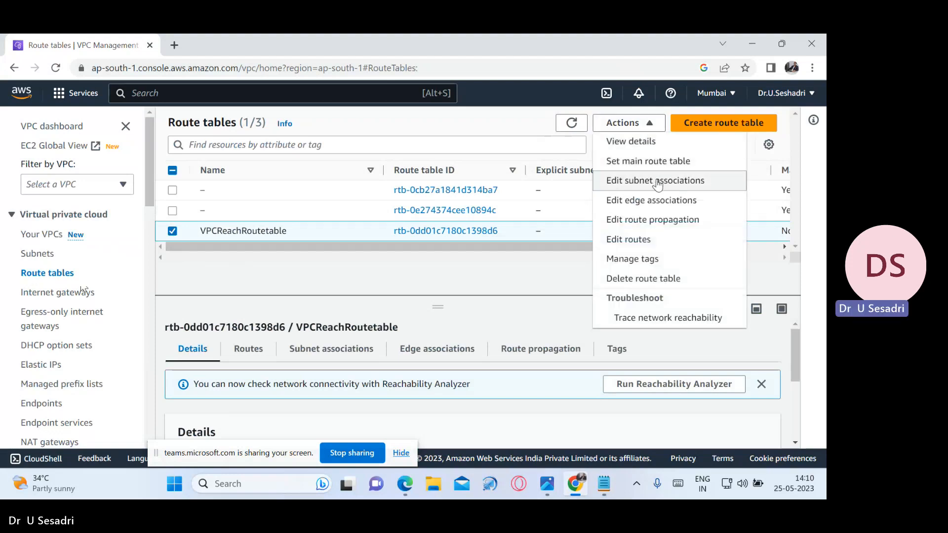
click(657, 183)
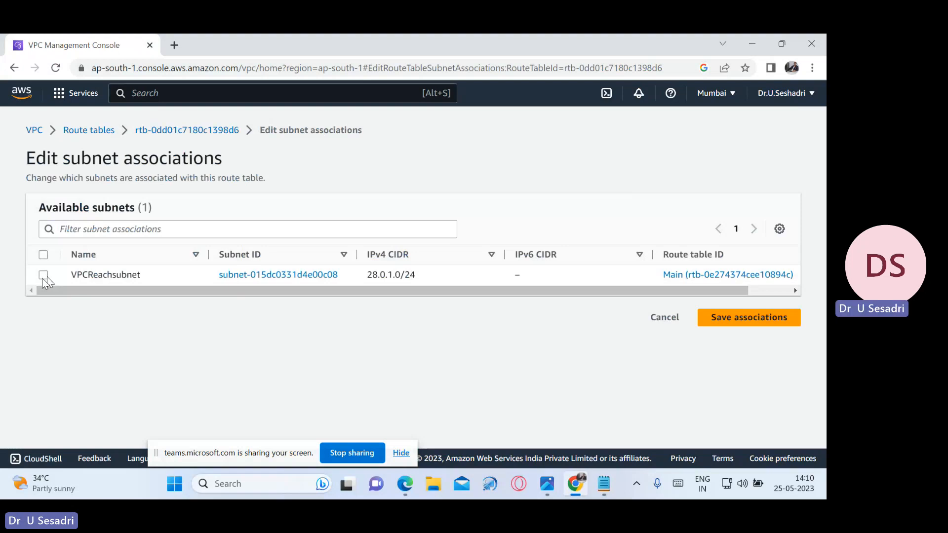
click(43, 275)
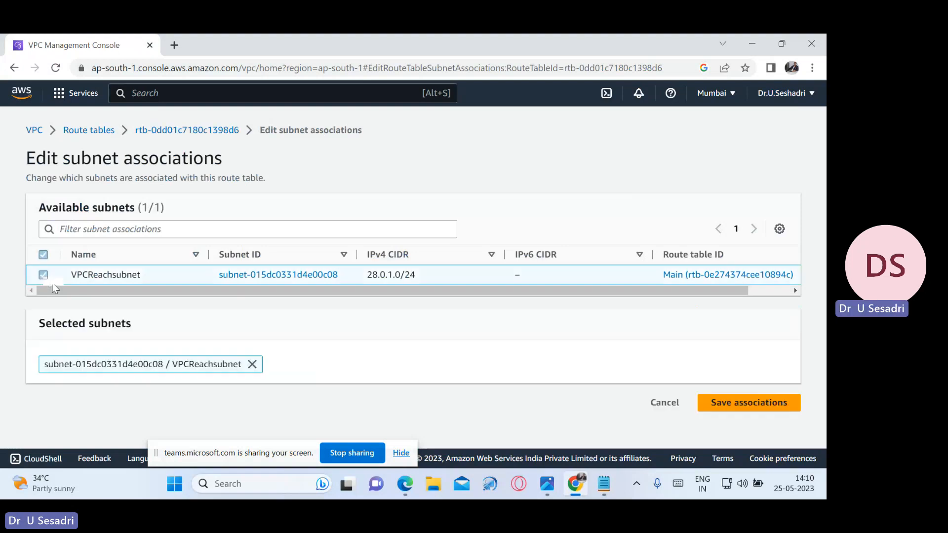
click(769, 405)
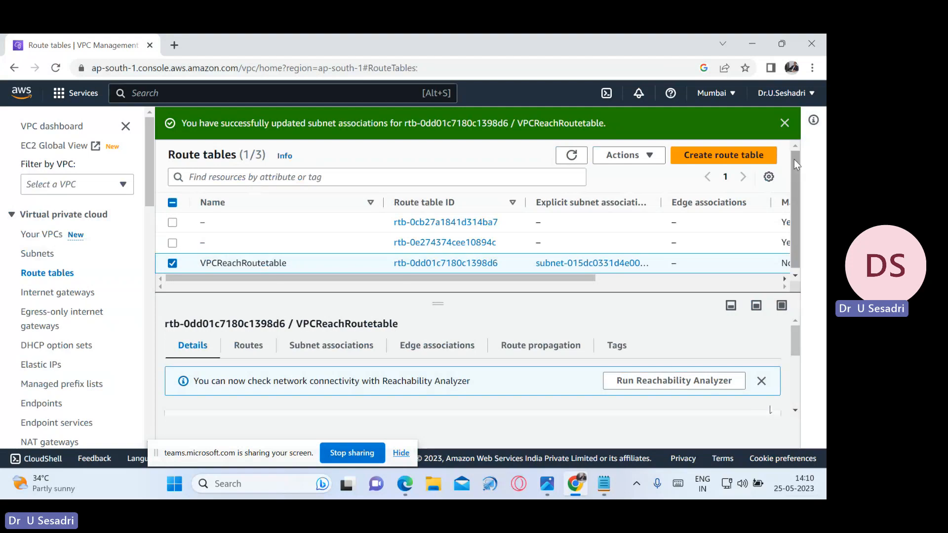
click(784, 120)
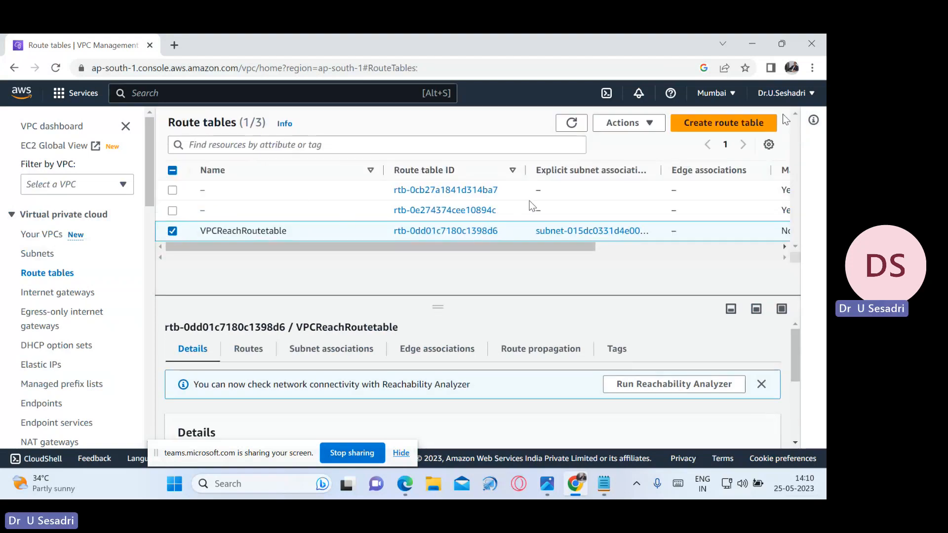
Add a route to VPCReachRoutetable with destination 0.0.0.0/0 and the internet gateway VPCReachnet as target, and save the changes.
click(623, 126)
click(648, 241)
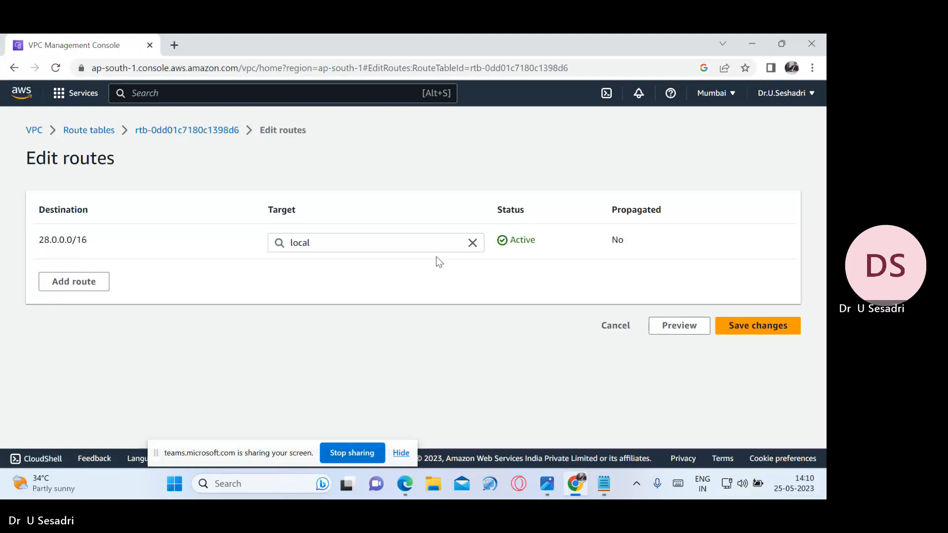
click(102, 282)
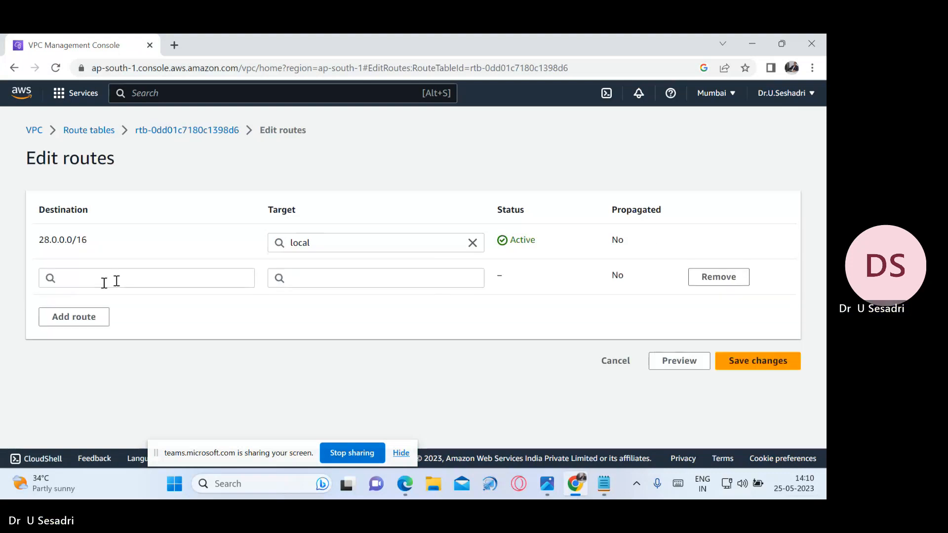
click(117, 279)
click(100, 299)
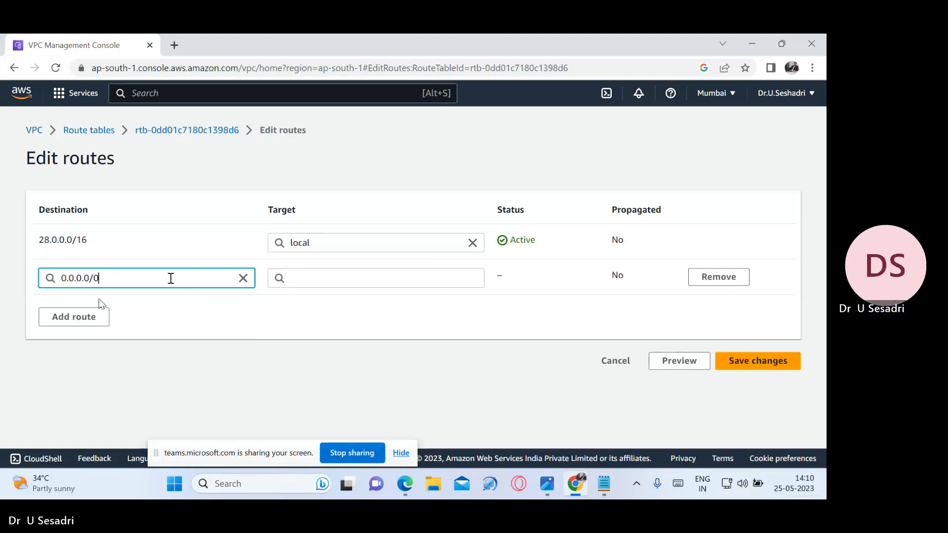
click(306, 278)
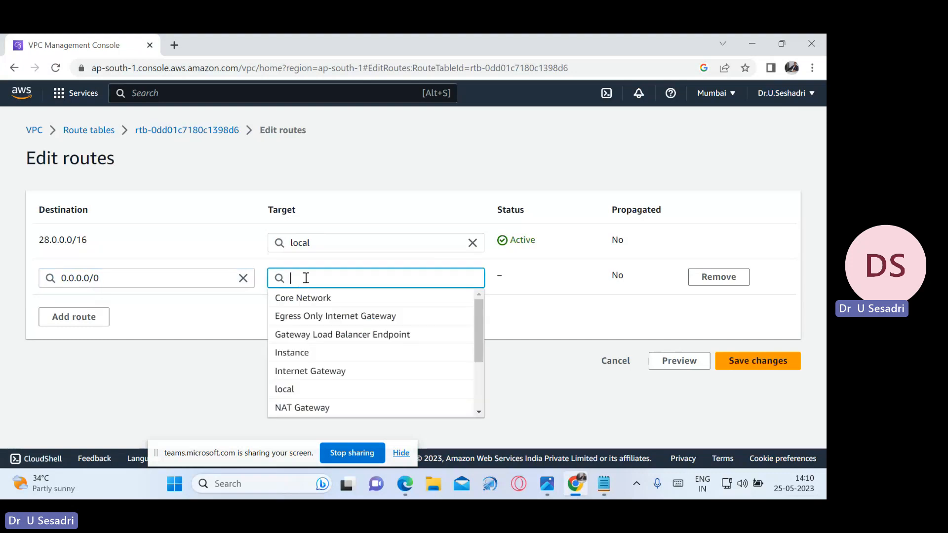
text(i)
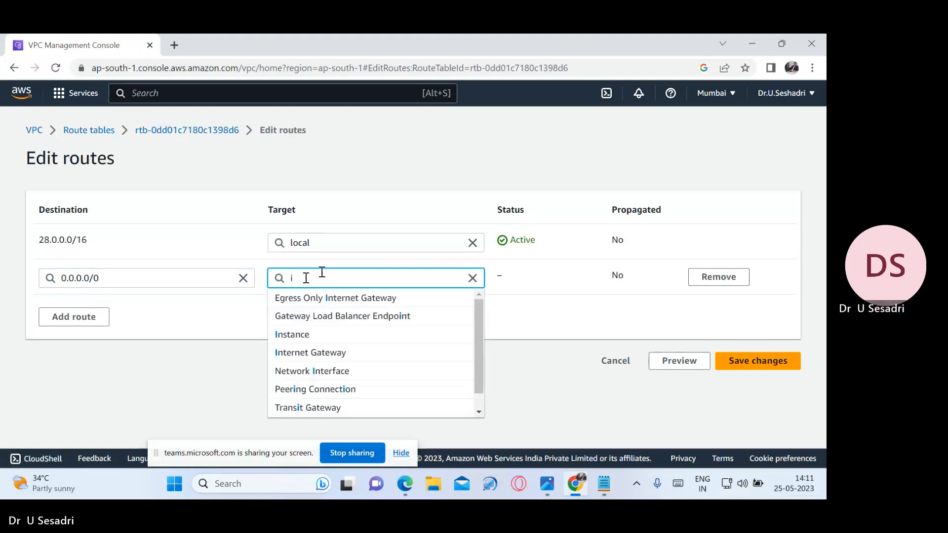
click(347, 354)
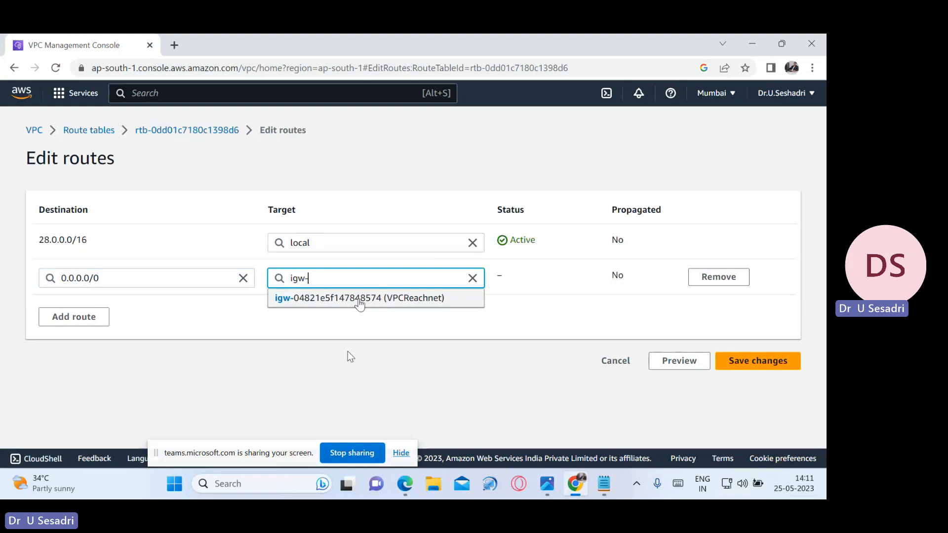
click(361, 299)
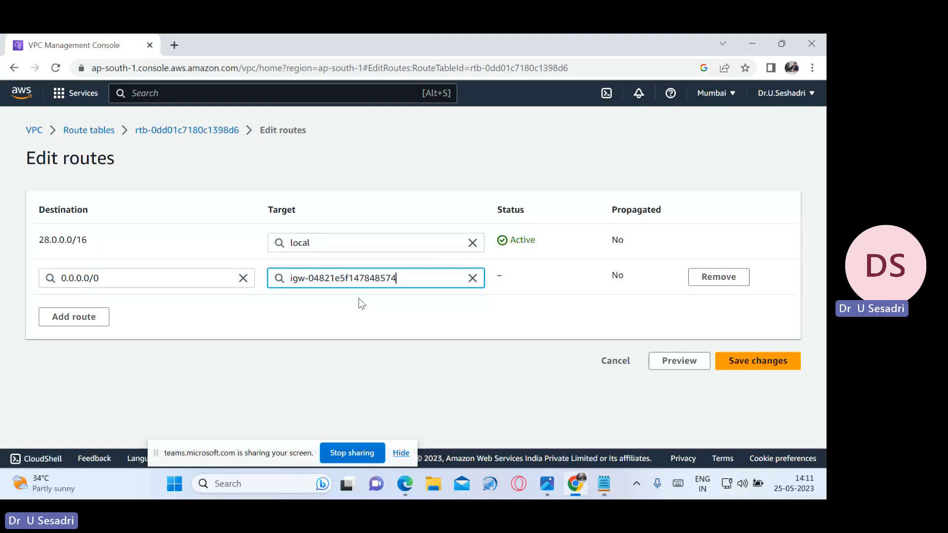
click(783, 366)
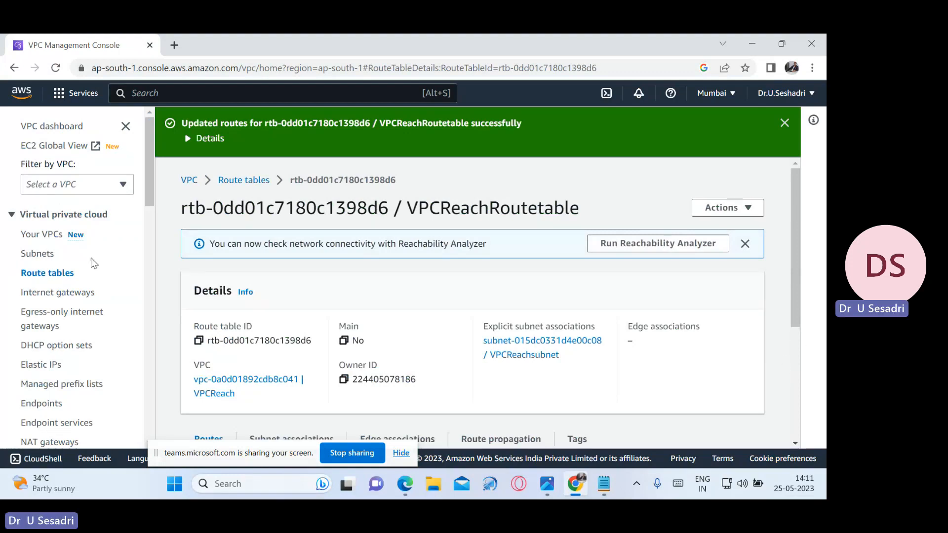
Review the VPCReach entries in the lists of VPCs, subnets, internet gateways and route tables.
click(42, 238)
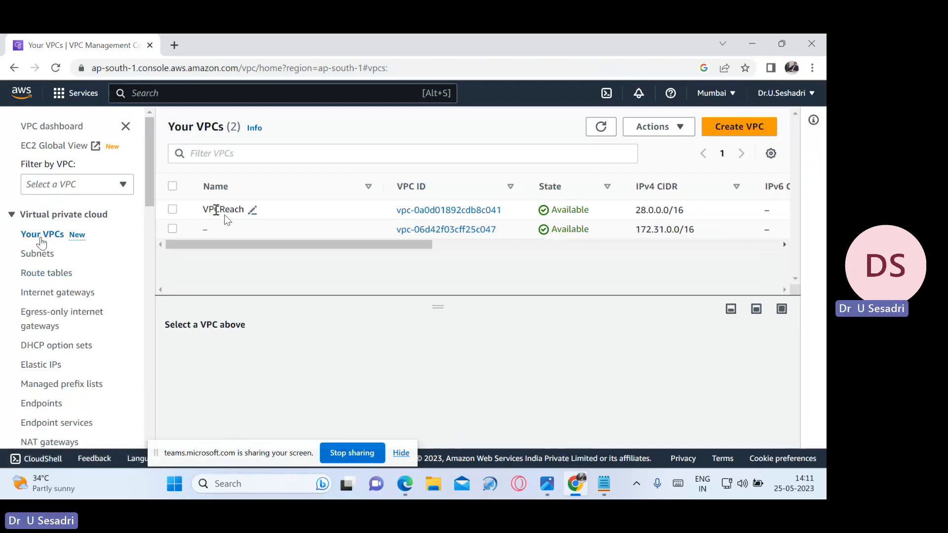
click(47, 257)
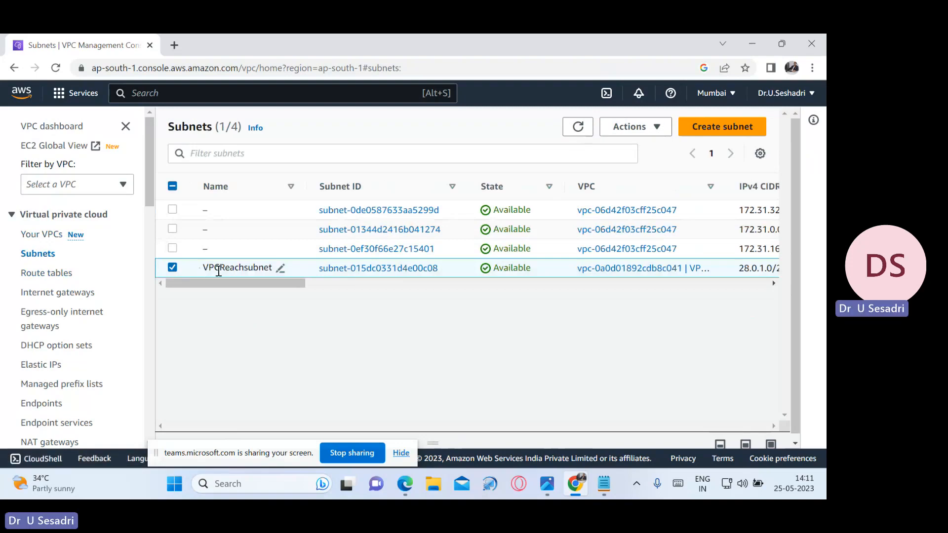
click(63, 293)
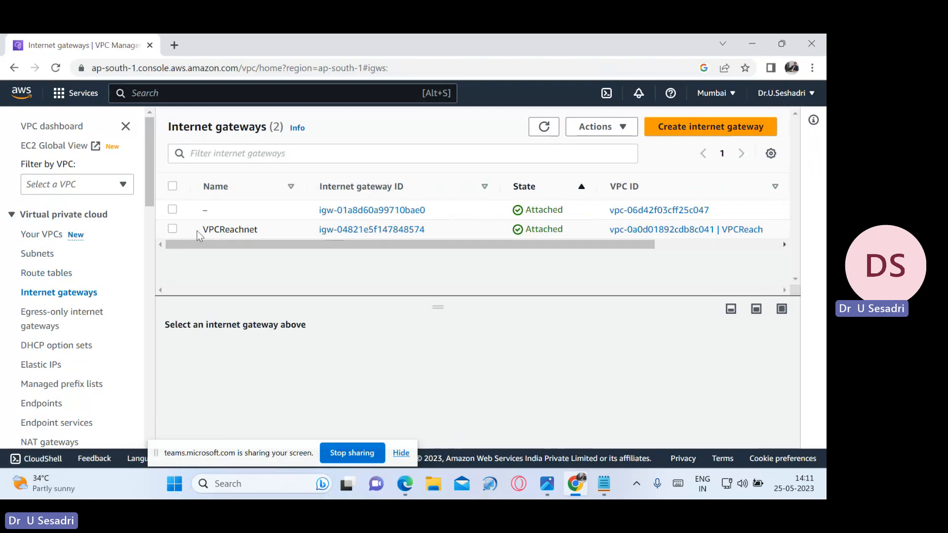
click(52, 278)
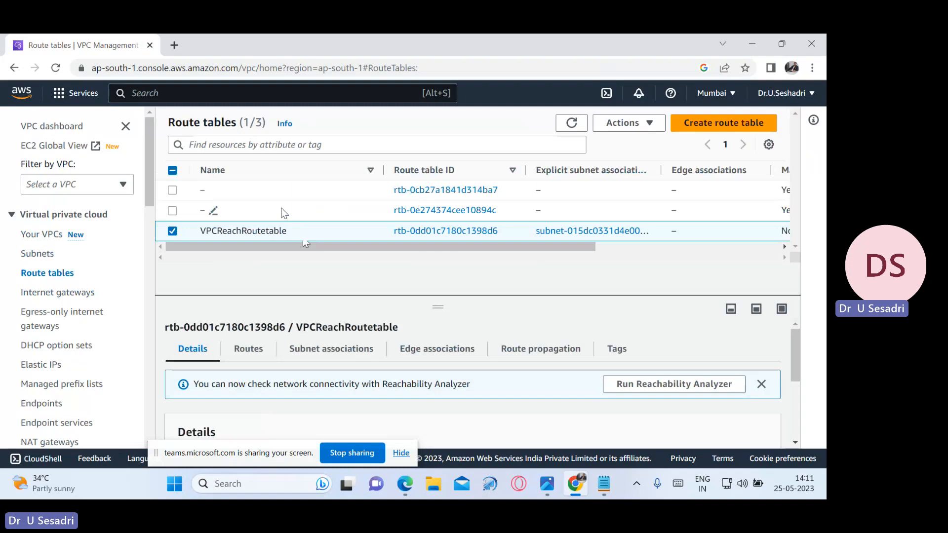
Search the console for ec2 and open the EC2 service's list of instances.
click(158, 93)
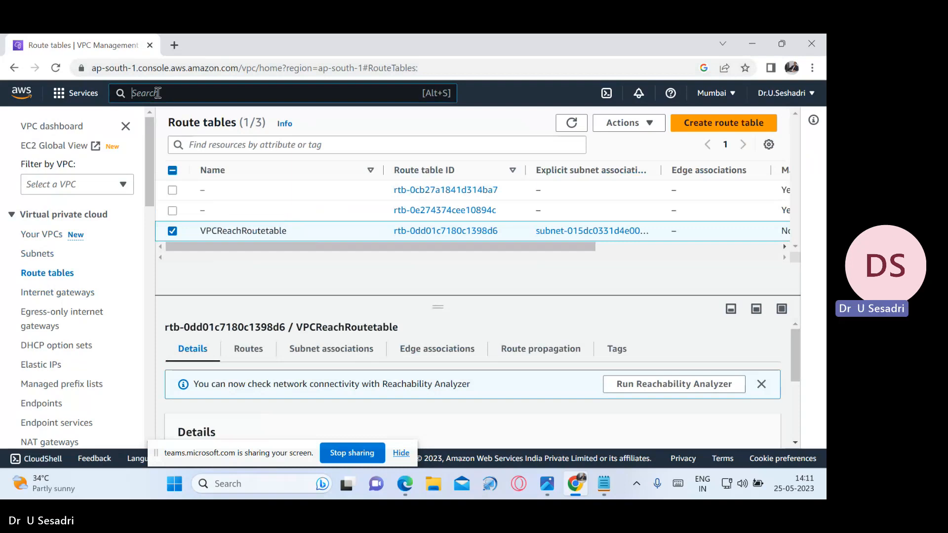
text(ec2)
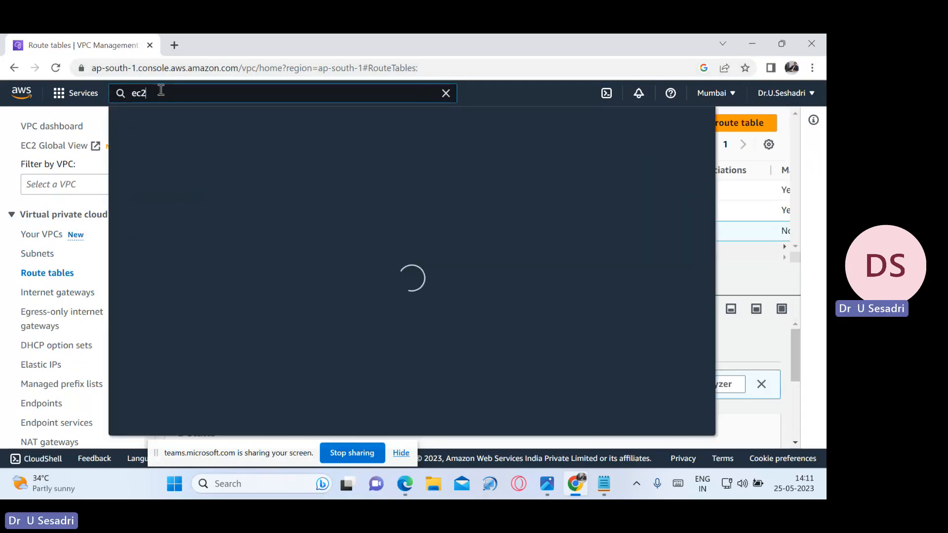
click(322, 218)
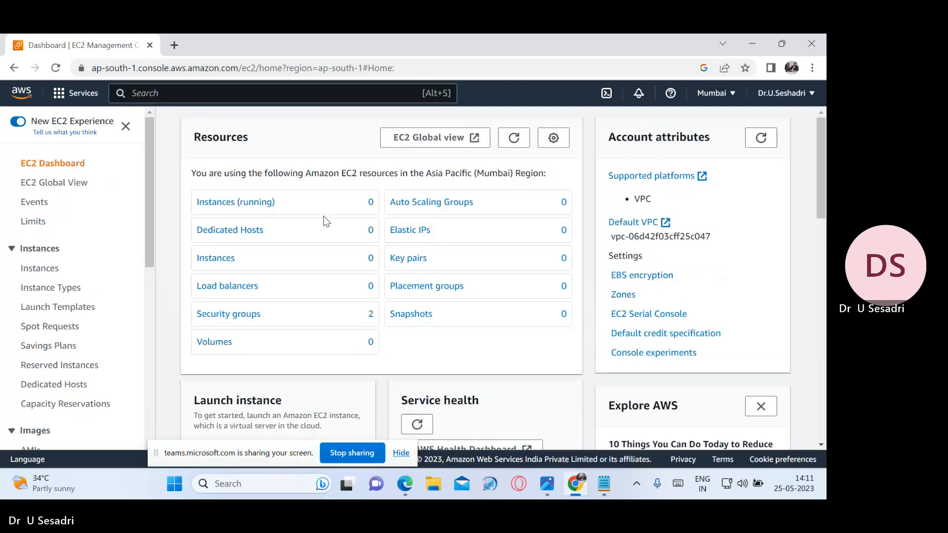
click(53, 270)
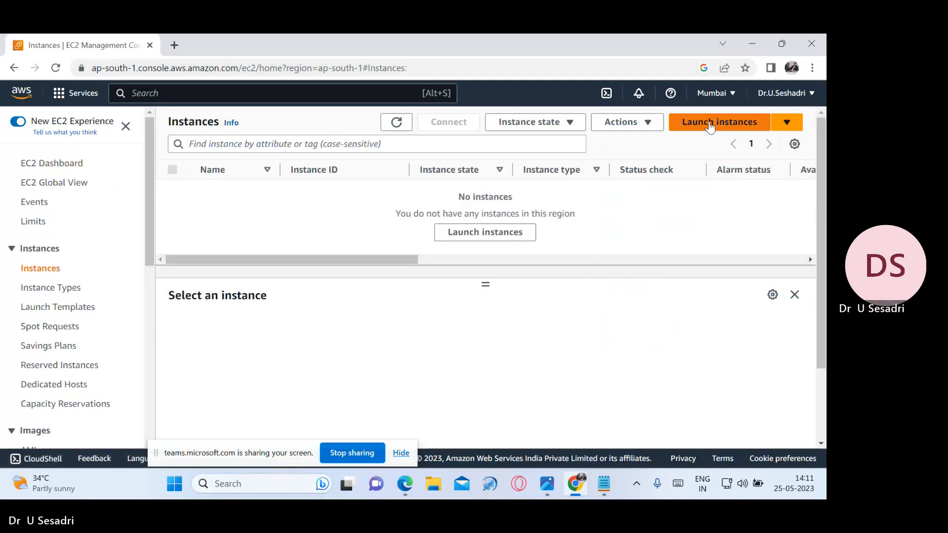
Start launching a new EC2 instance and name it VPCReachability-Linux.
click(708, 123)
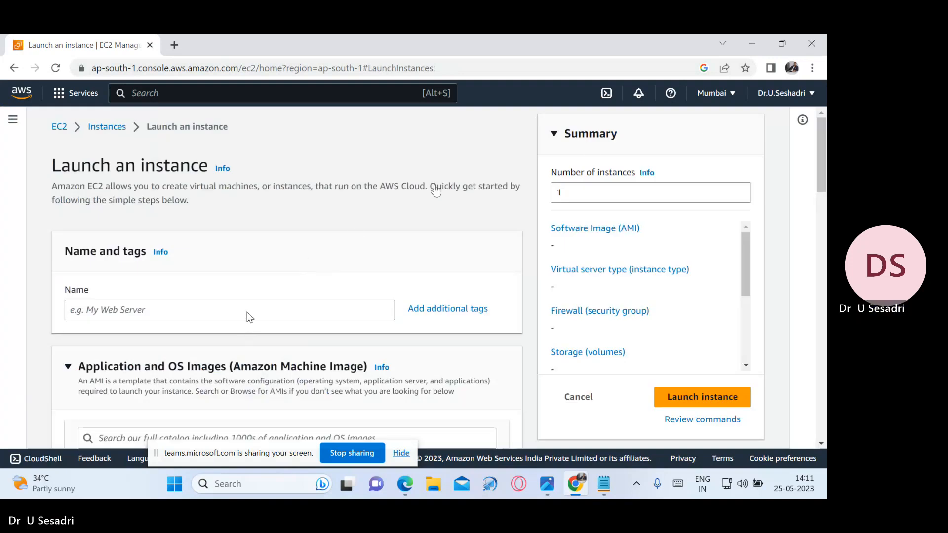
click(250, 308)
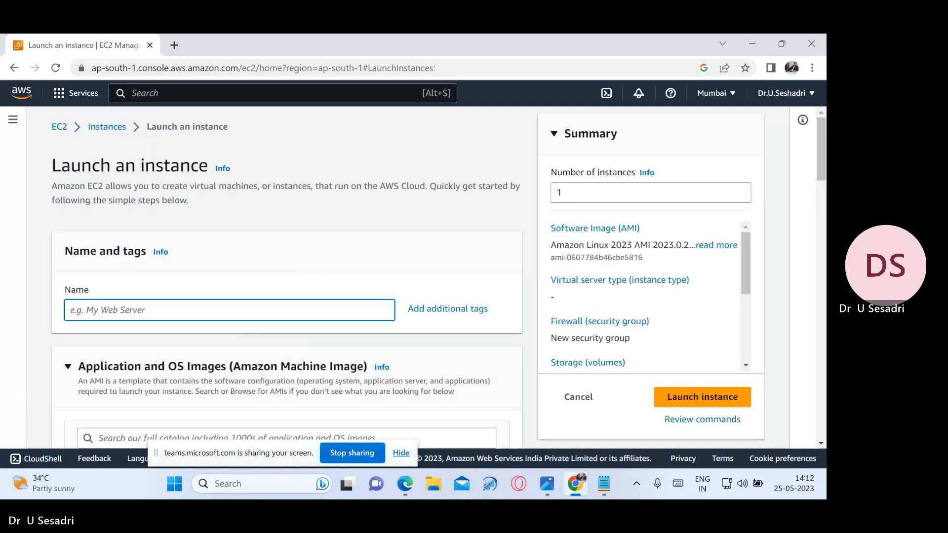
text(VPC)
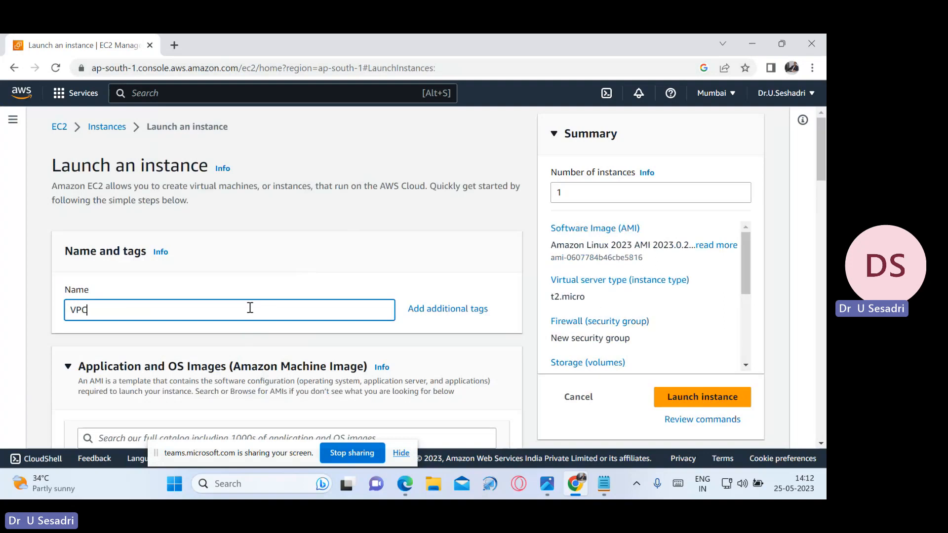
text(Reachability-Linux)
Choose Amazon Linux 2 AMI (HVM) - Kernel 5.10, SSD Volume Type as the instance's machine image.
scroll(256, 304, down, 3)
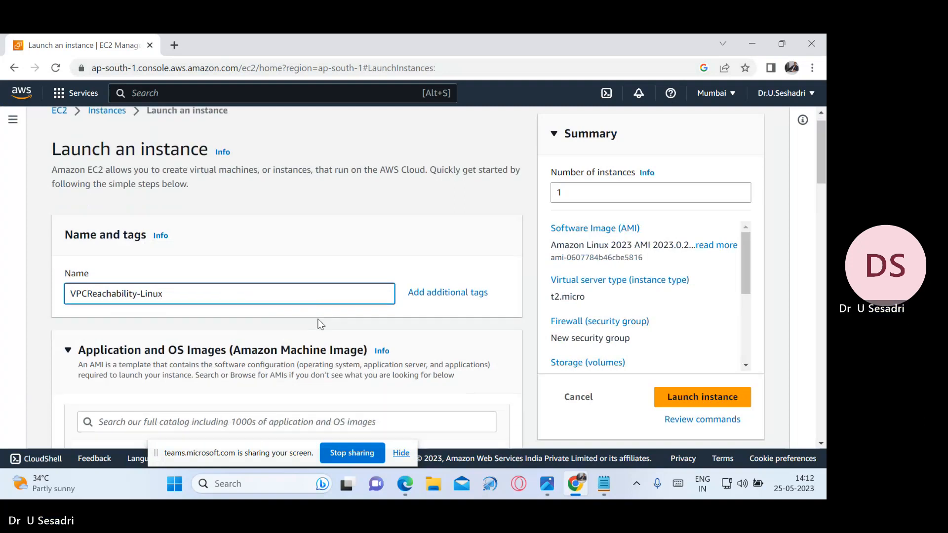
scroll(277, 336, down, 1)
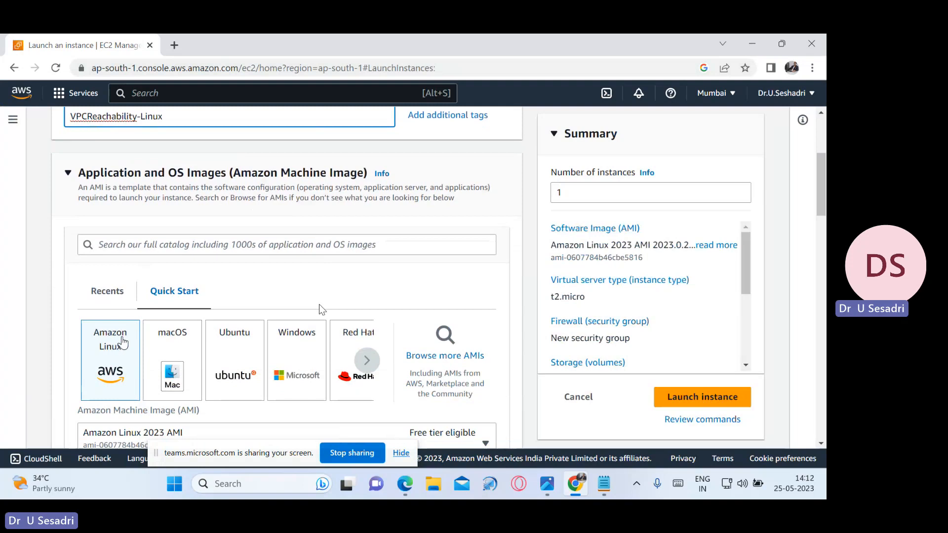
scroll(124, 346, down, 1)
scroll(296, 345, down, 1)
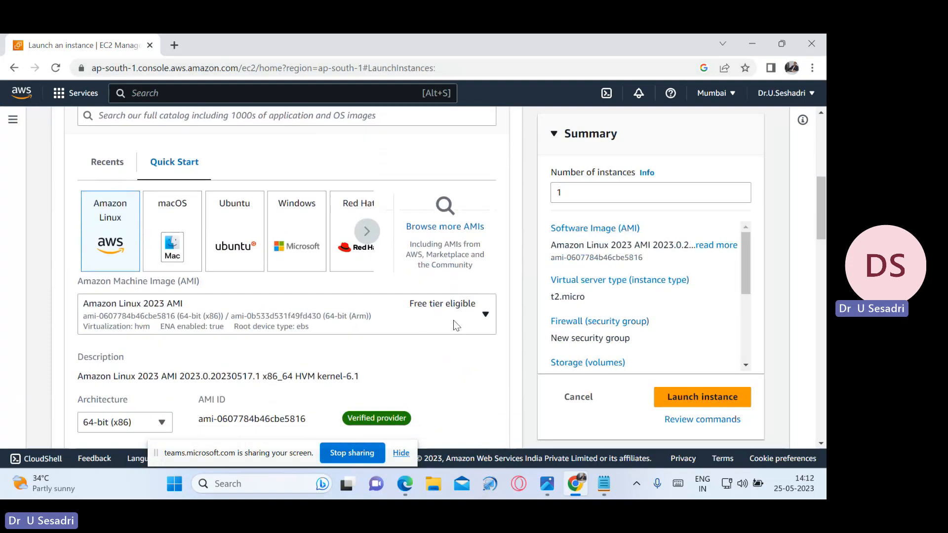
click(475, 315)
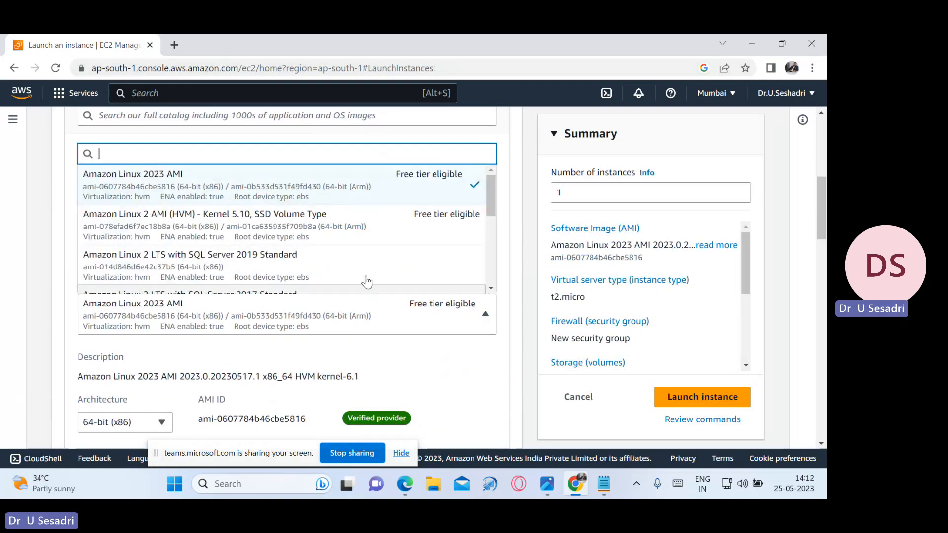
click(302, 229)
Create a new key pair for the instance named VPCReachability-Linux-Server-Key, with RSA type and .pem file format.
scroll(444, 356, down, 5)
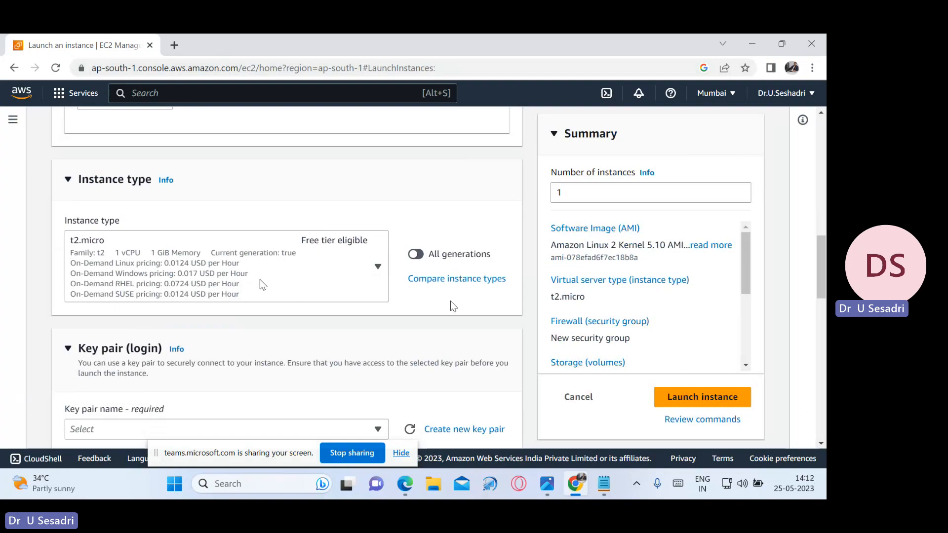
scroll(414, 312, down, 1)
scroll(414, 312, down, 1)
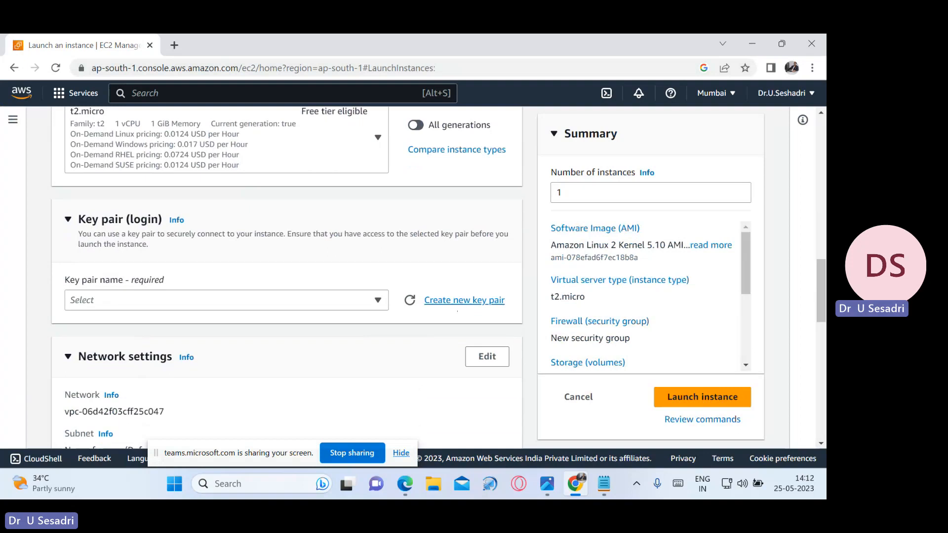
click(459, 301)
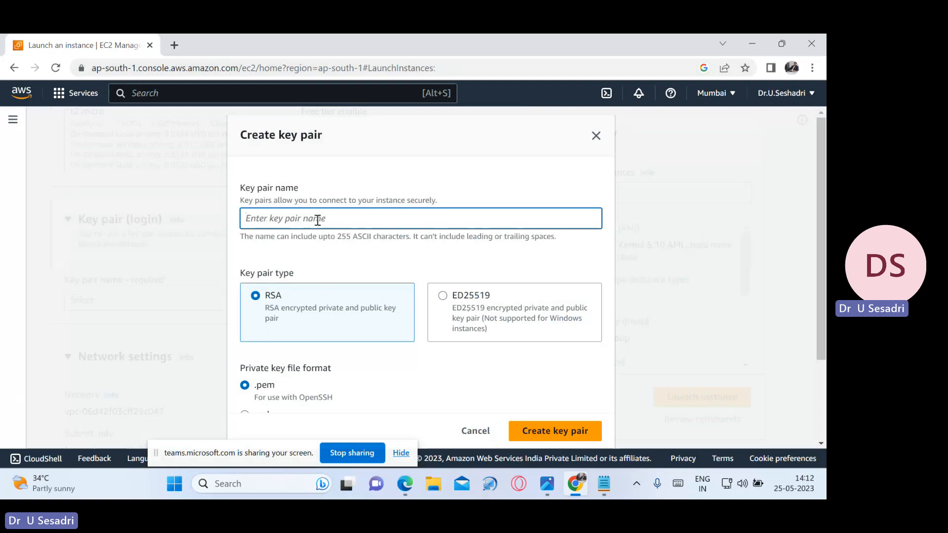
text(VPCReacha)
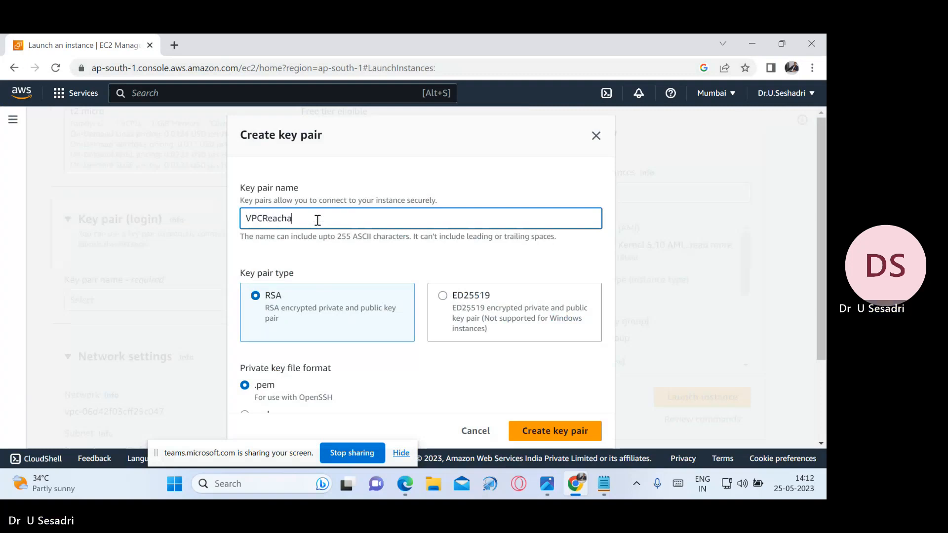
text(bil)
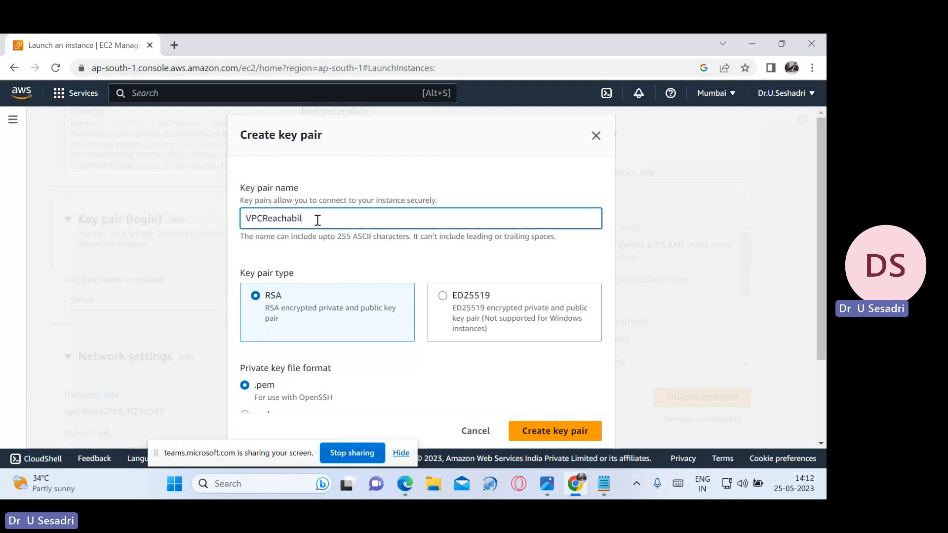
text(ity-Tinux-0)
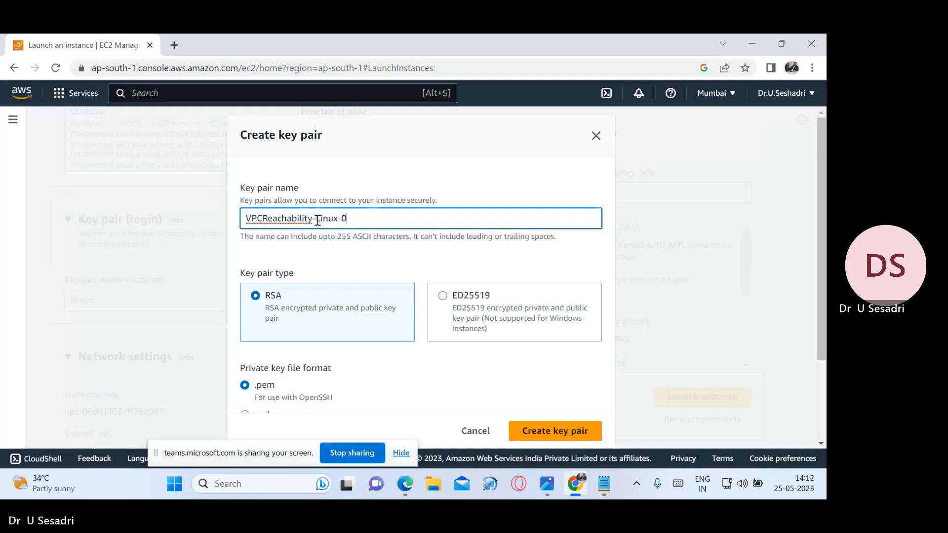
text(x-Server)
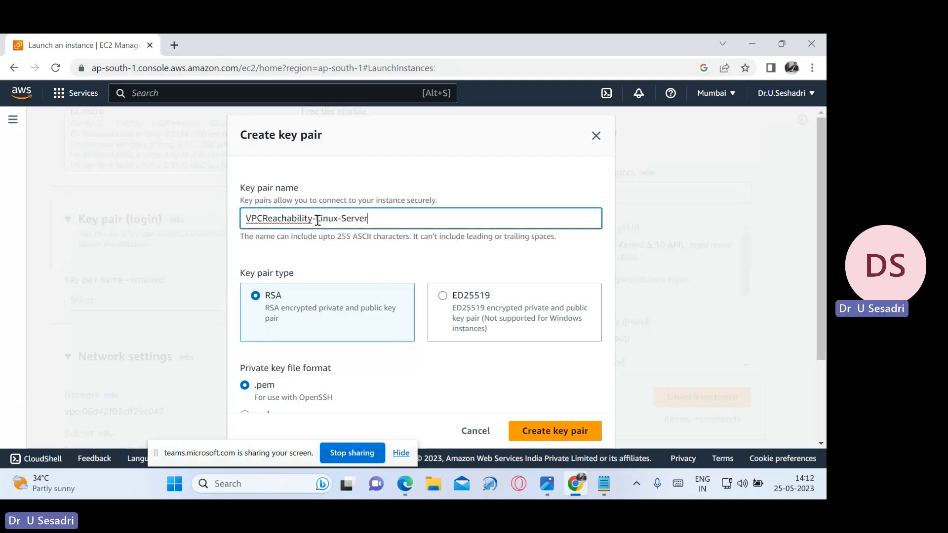
text(-K)
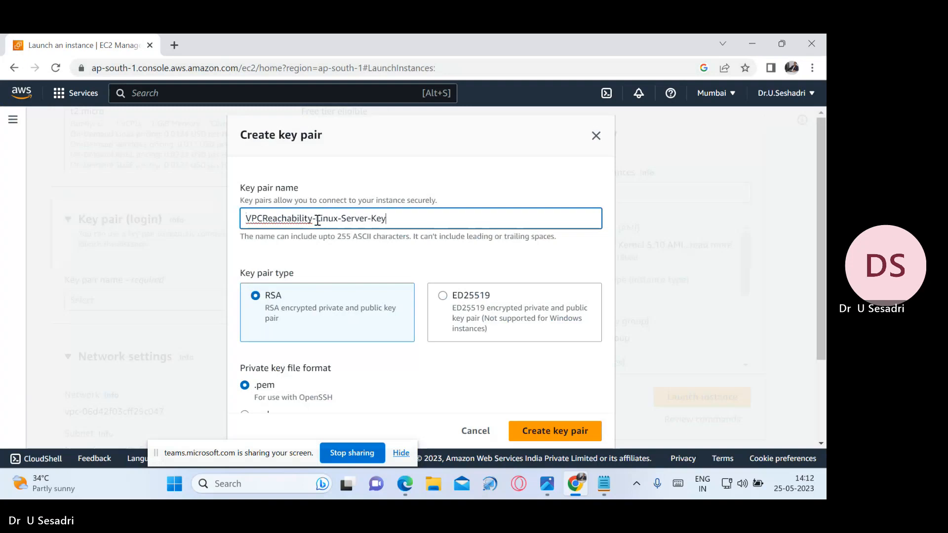
text(ey)
scroll(390, 336, down, 1)
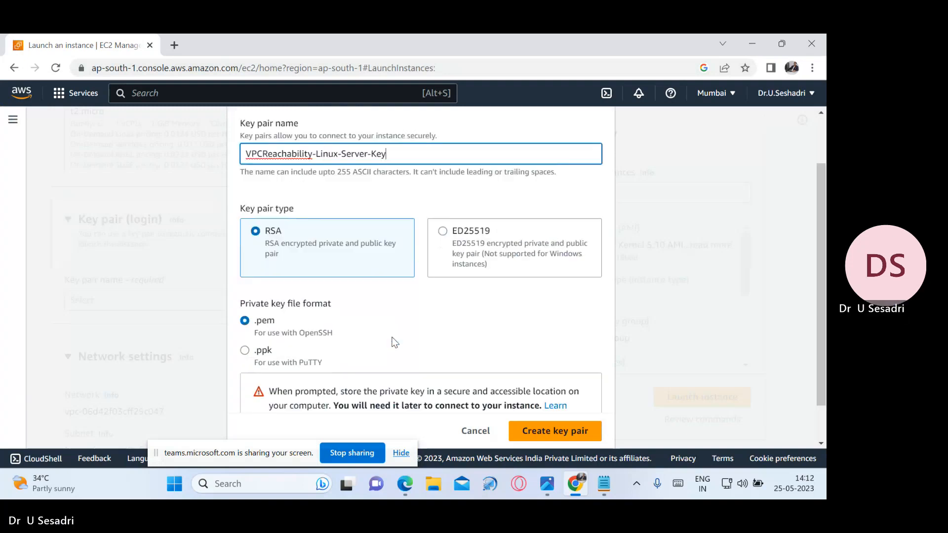
scroll(395, 342, down, 1)
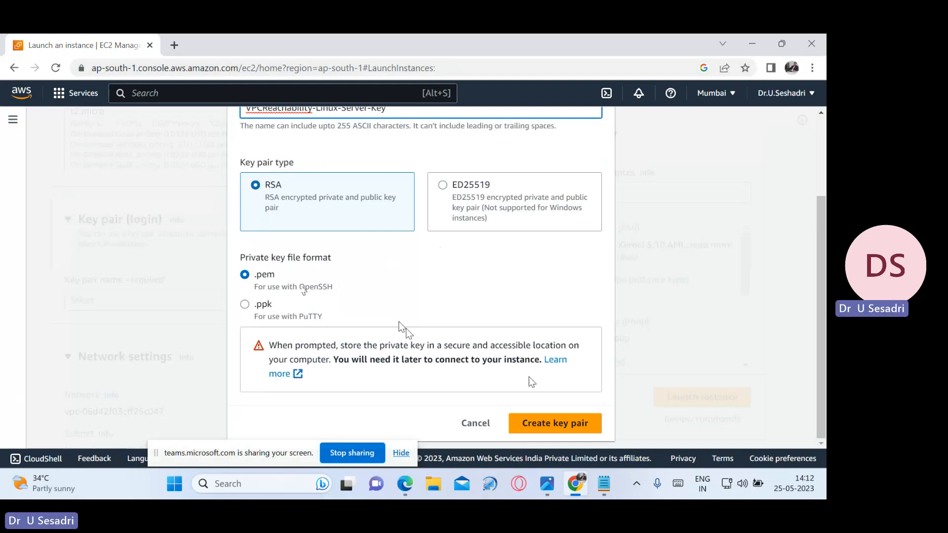
scroll(498, 331, up, 1)
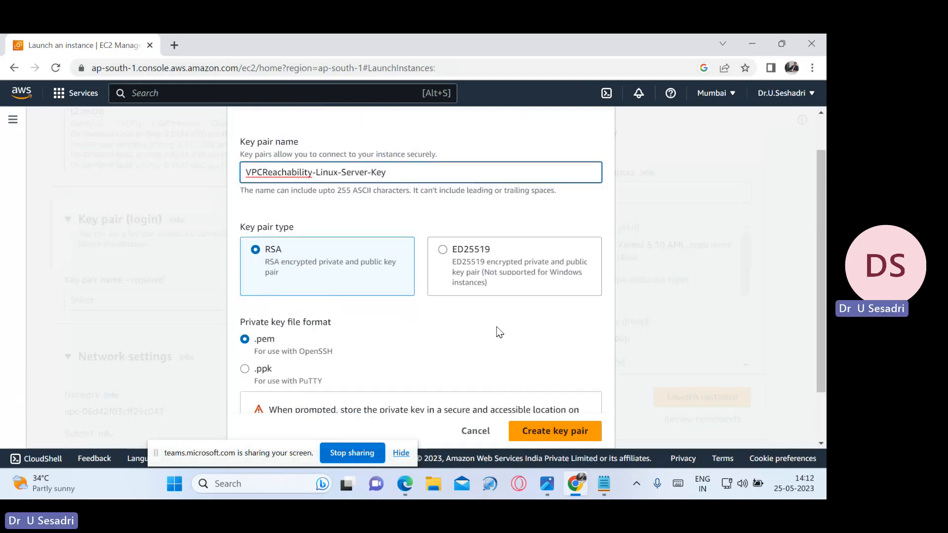
click(578, 437)
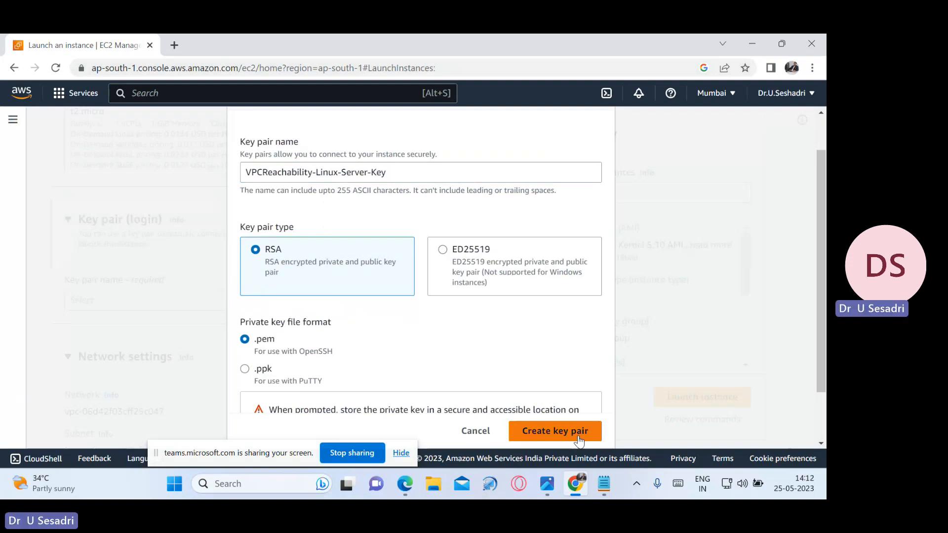
Edit the instance's network settings and select VPCReach (28.0.0.0/16) as its VPC.
scroll(364, 332, down, 2)
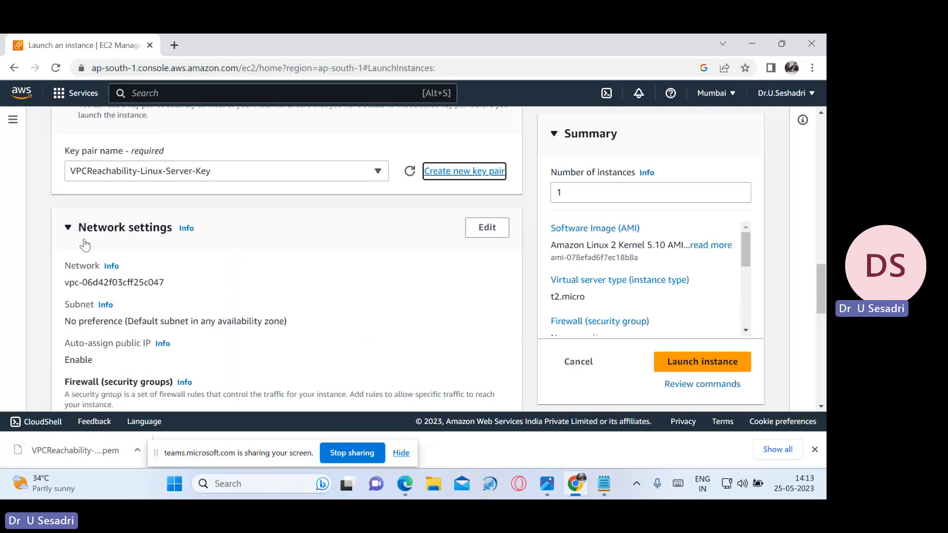
click(488, 230)
scroll(457, 249, down, 3)
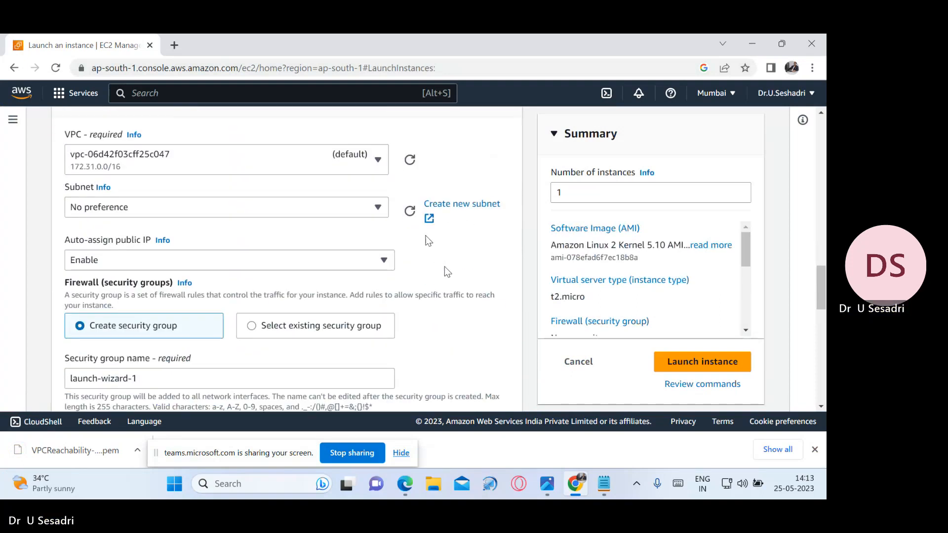
scroll(428, 242, up, 1)
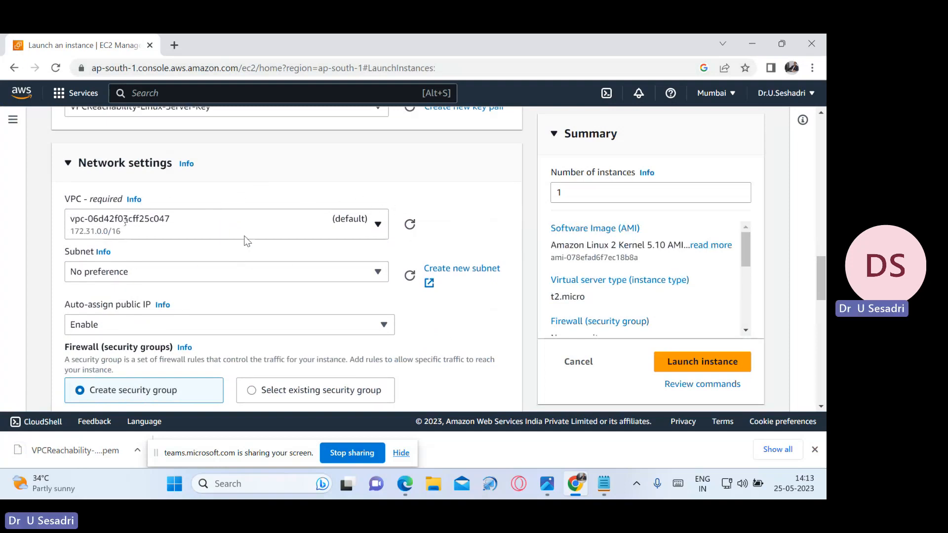
click(378, 226)
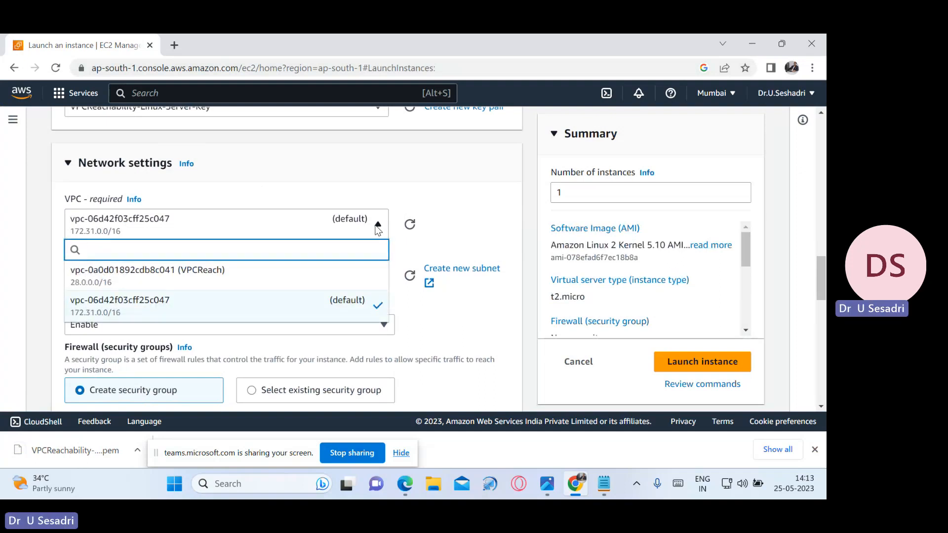
click(208, 283)
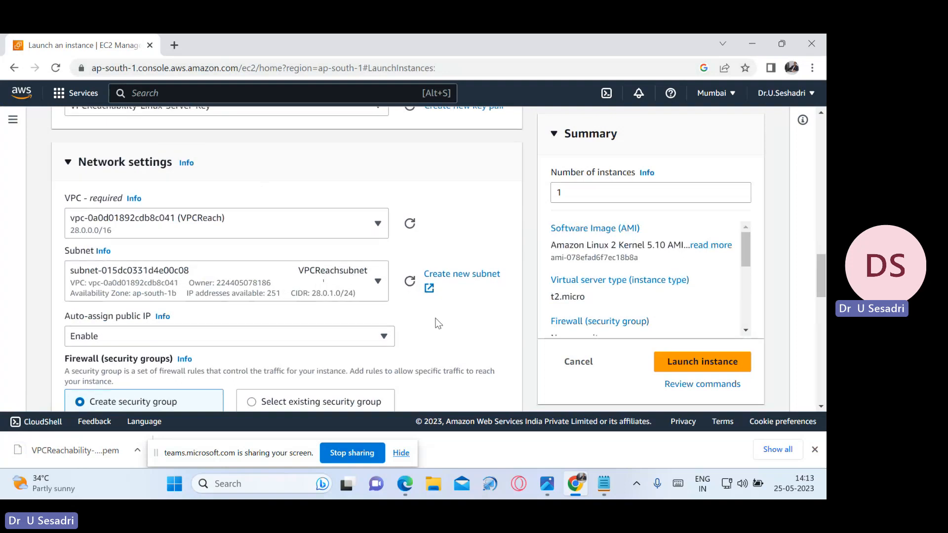
Name the instance's new security group VPCReachability-Linux-Server-SG in the network settings.
scroll(435, 320, down, 1)
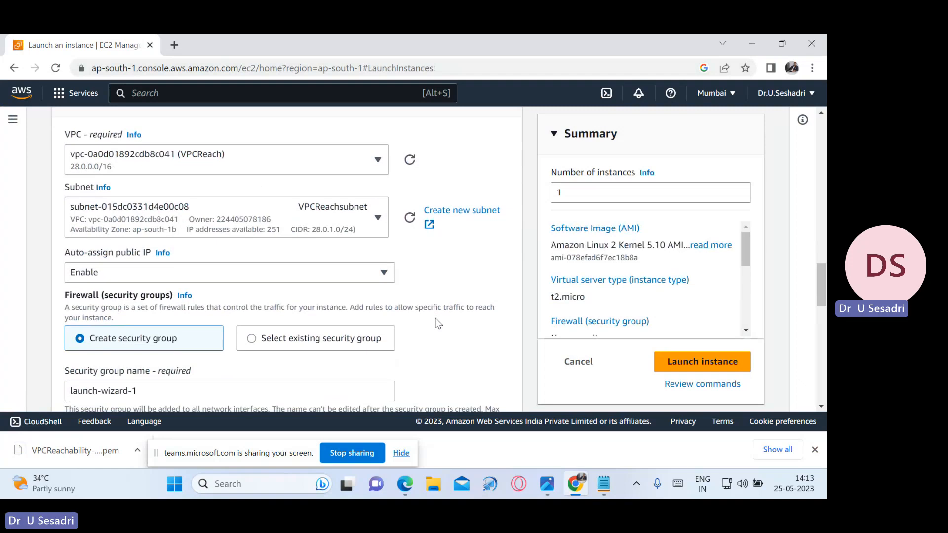
scroll(438, 323, down, 1)
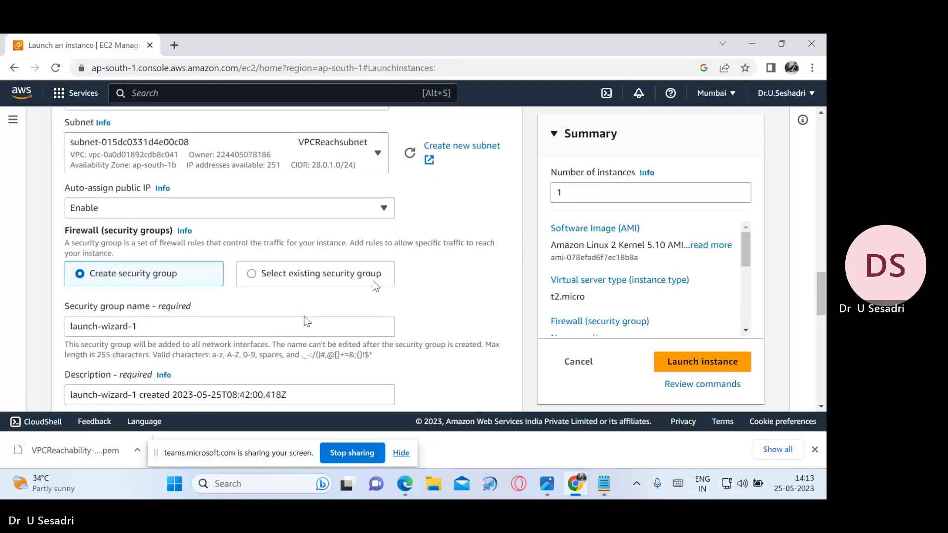
scroll(306, 328, down, 1)
drag(306, 265, 42, 268)
key(BackSpace)
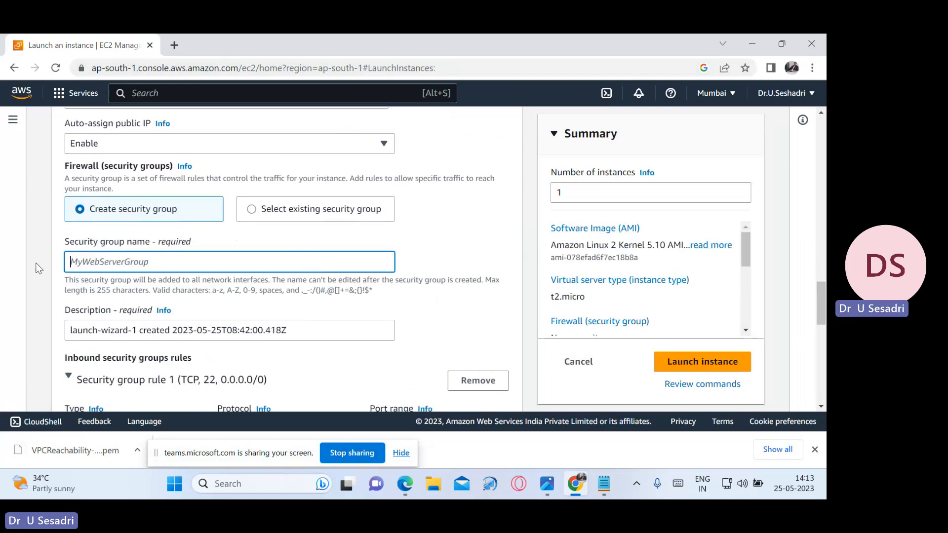
text(VPCReacha)
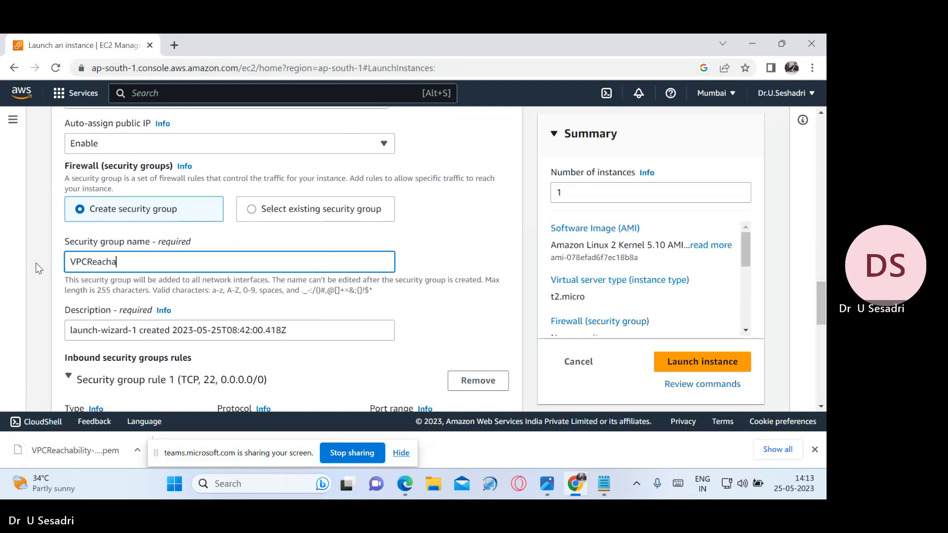
text(bility)
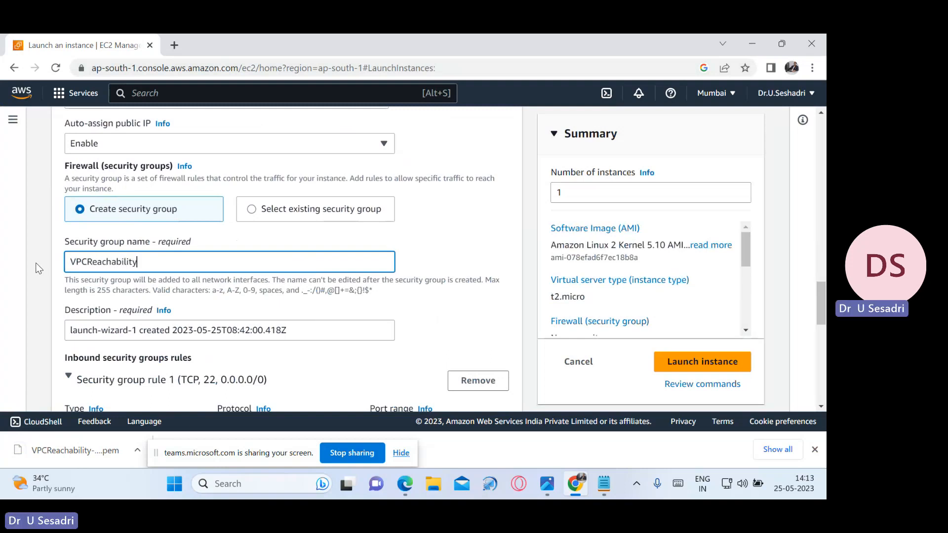
text(-Linux)
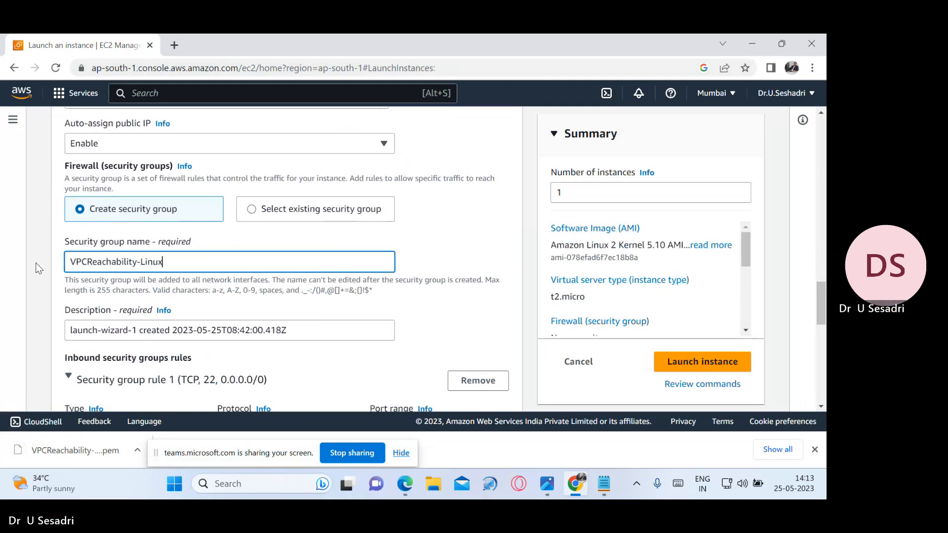
text(-Serve)
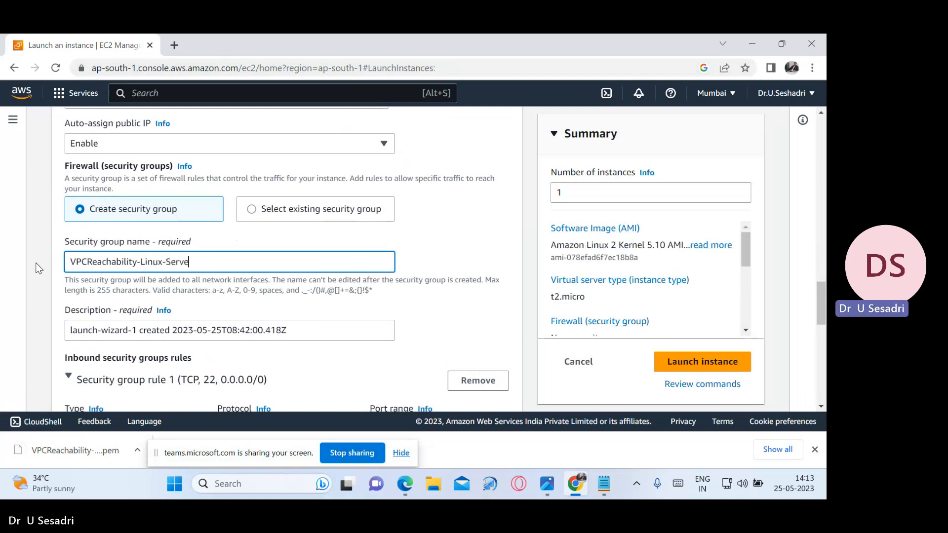
text(r-SG)
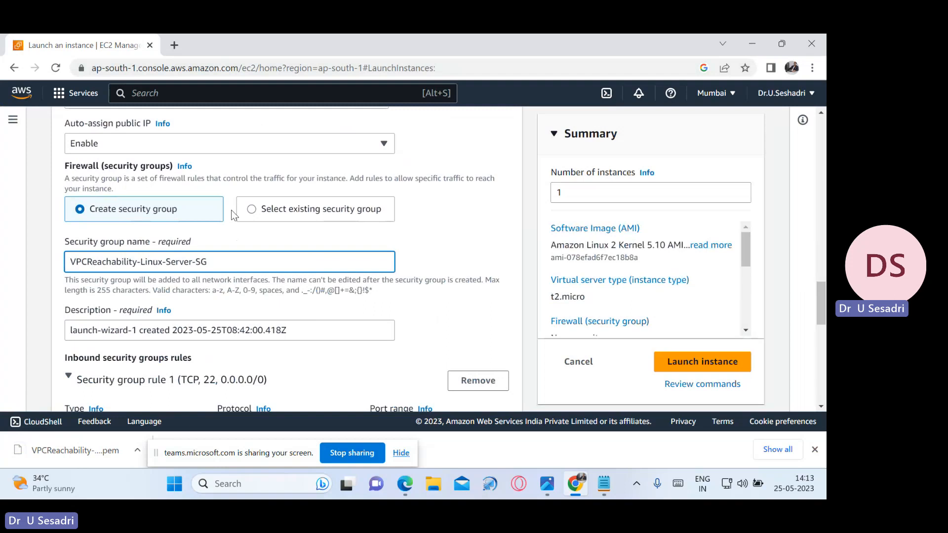
Copy the security group name VPCReachability-Linux-Server-SG into its description, replacing the default text.
drag(250, 258, 45, 273)
key(ctrl+c)
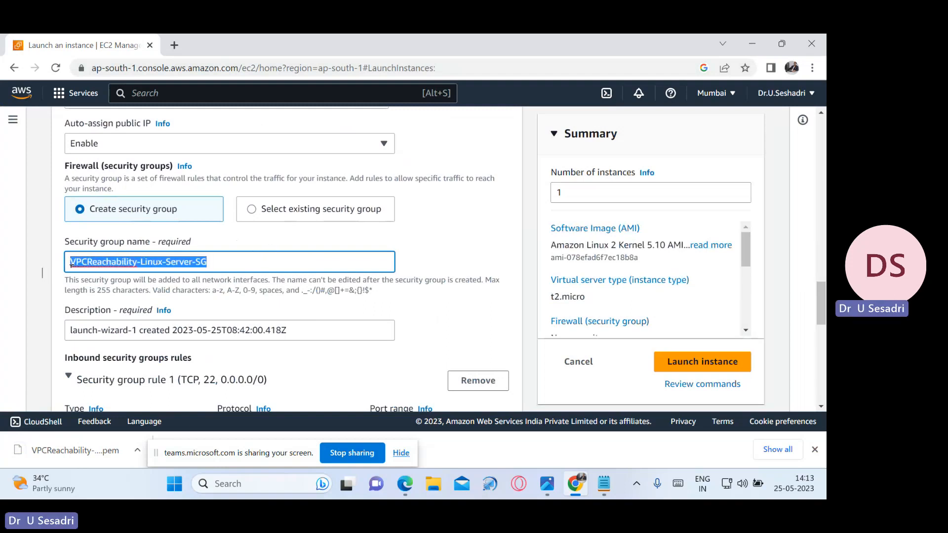
drag(306, 334, 19, 341)
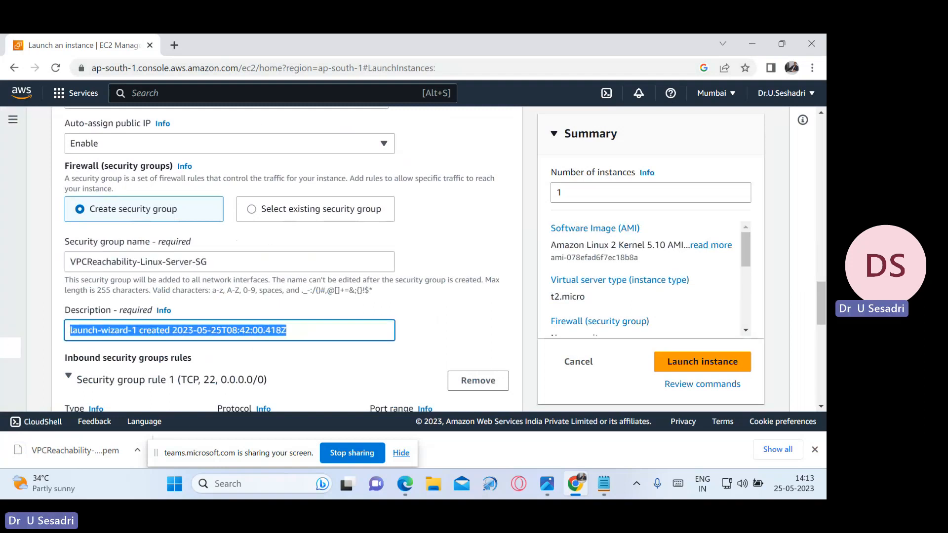
key(ctrl+v)
Add a second inbound security group rule of type HTTP with source type Anywhere.
scroll(368, 318, down, 3)
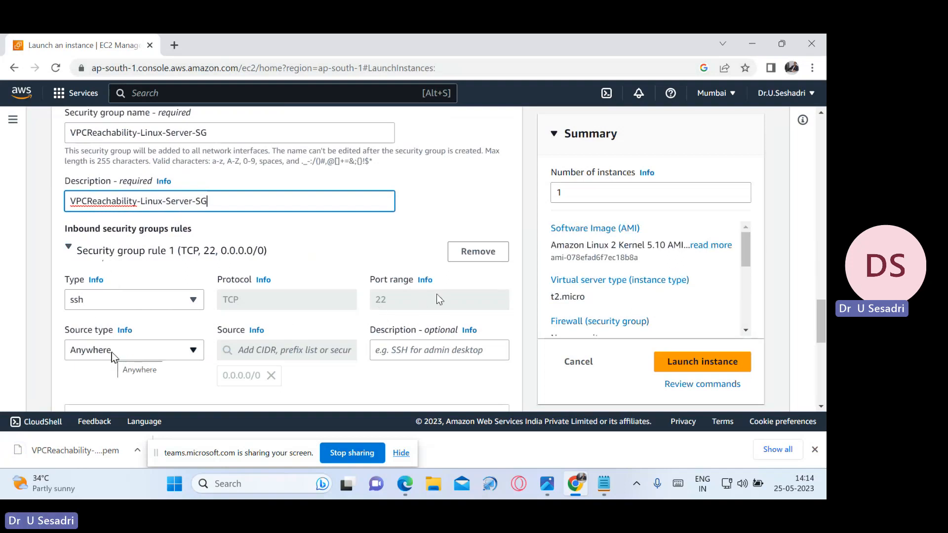
scroll(227, 341, down, 3)
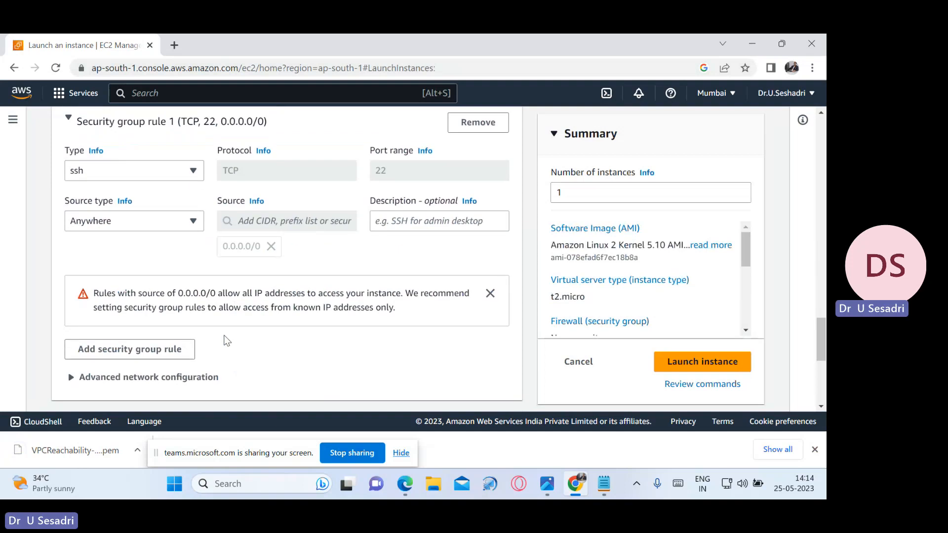
scroll(207, 327, down, 1)
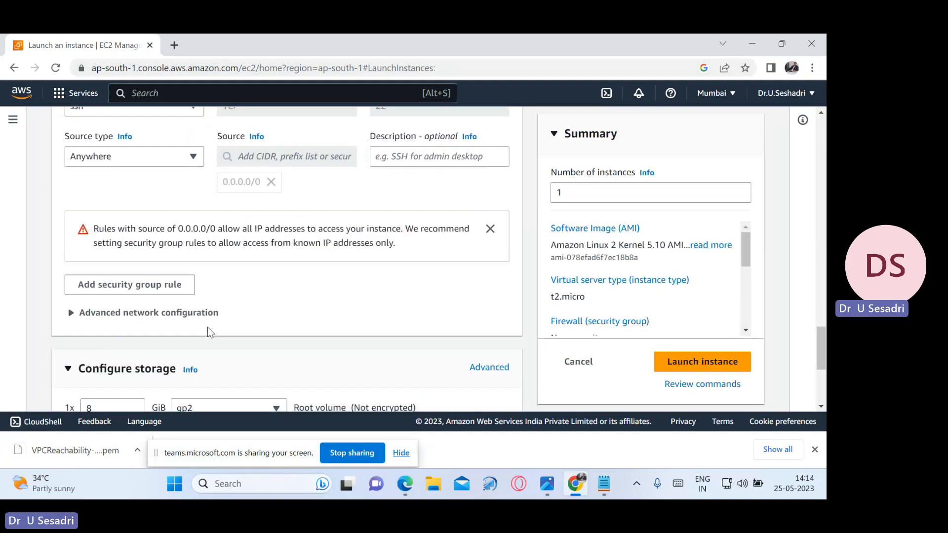
click(165, 290)
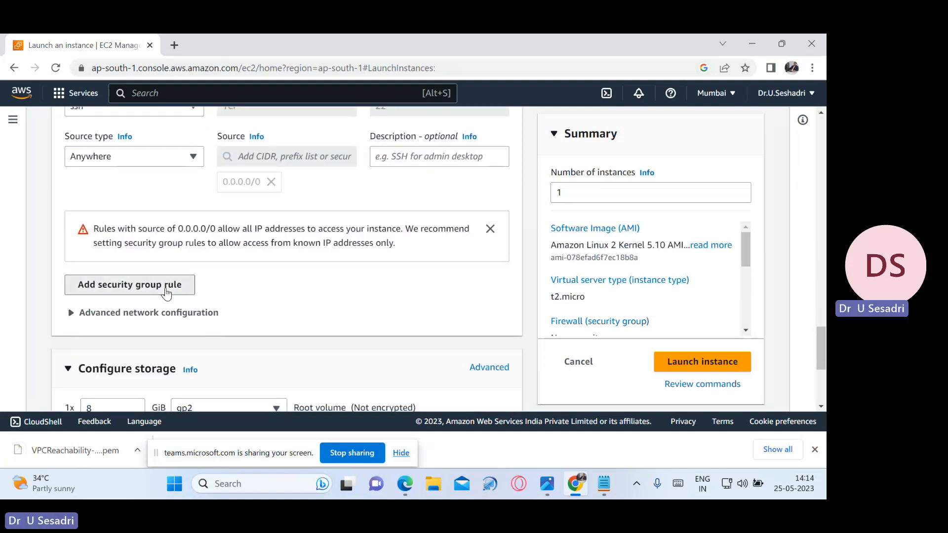
click(191, 278)
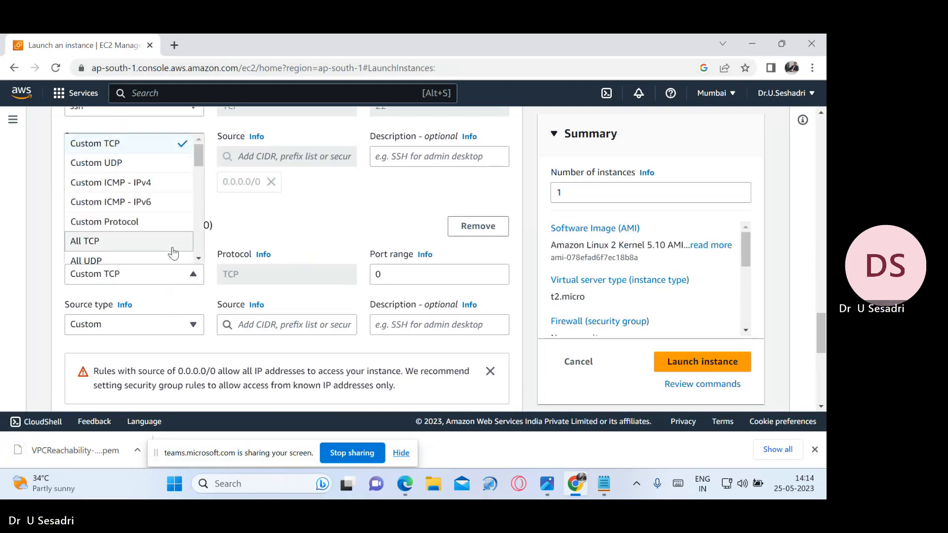
scroll(163, 227, down, 3)
scroll(159, 219, down, 5)
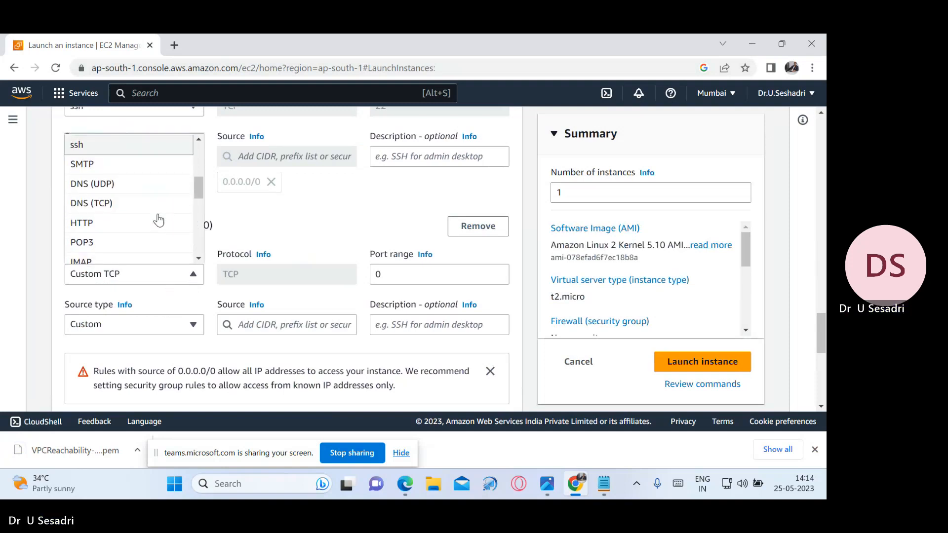
click(100, 162)
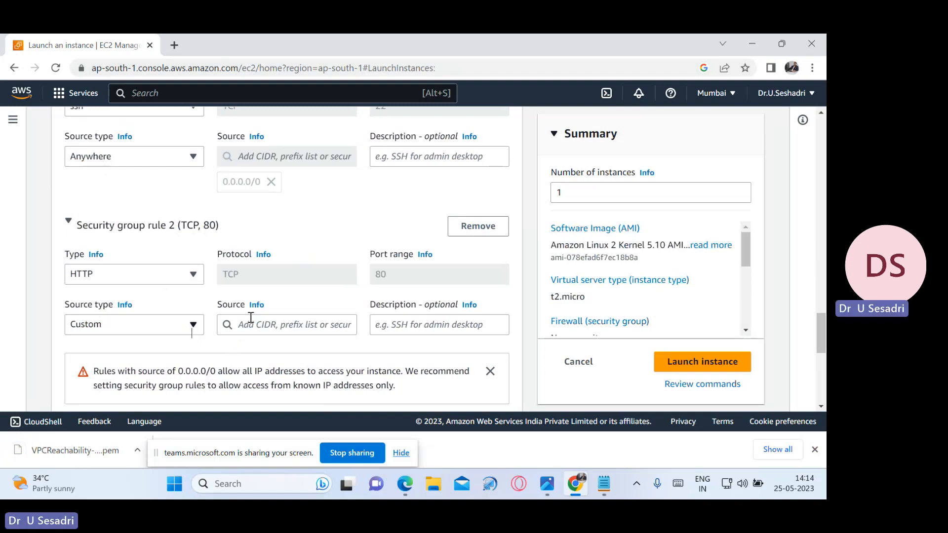
click(194, 324)
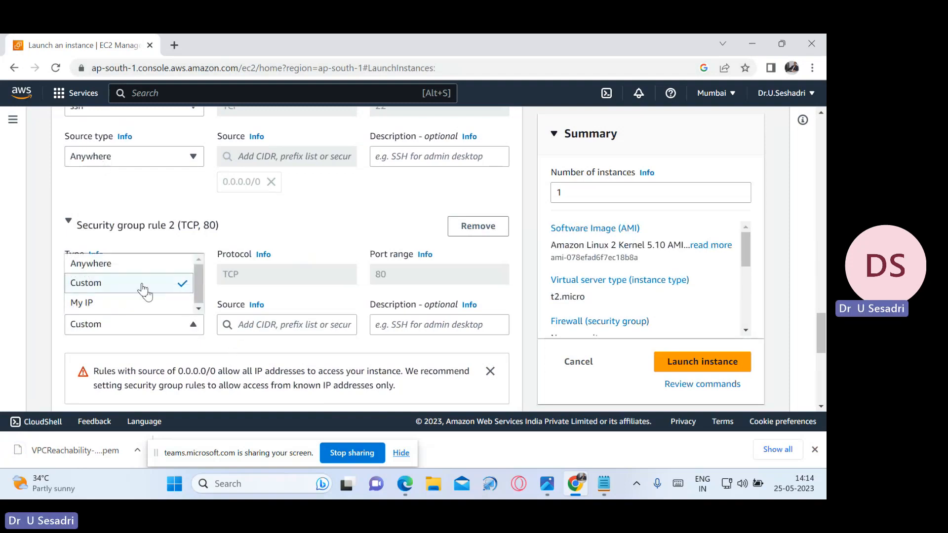
click(134, 272)
Launch the configured instance with the default storage settings.
scroll(335, 334, down, 3)
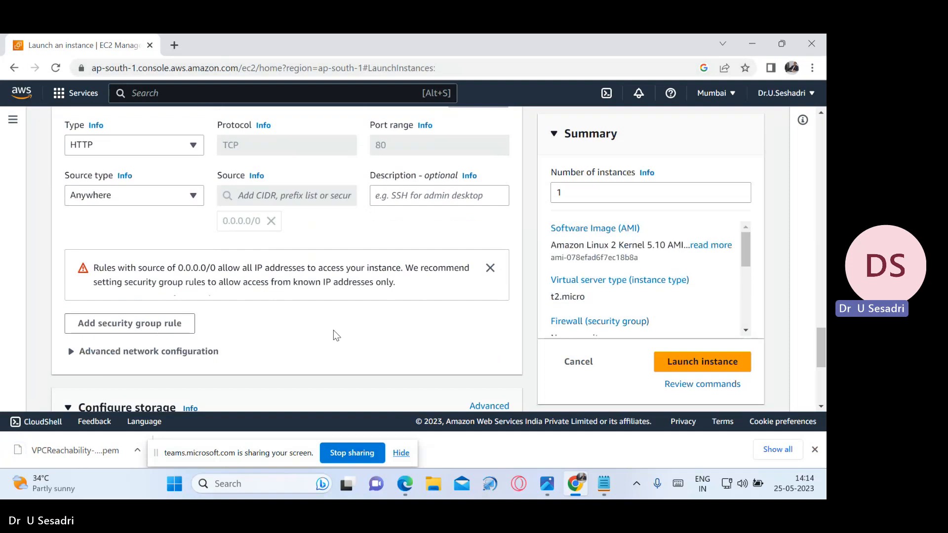
scroll(333, 330, down, 5)
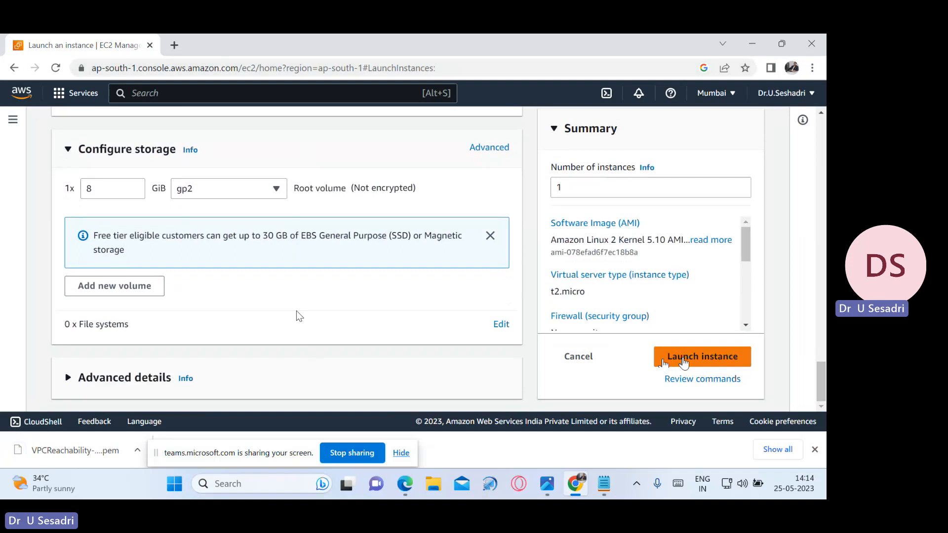
click(683, 358)
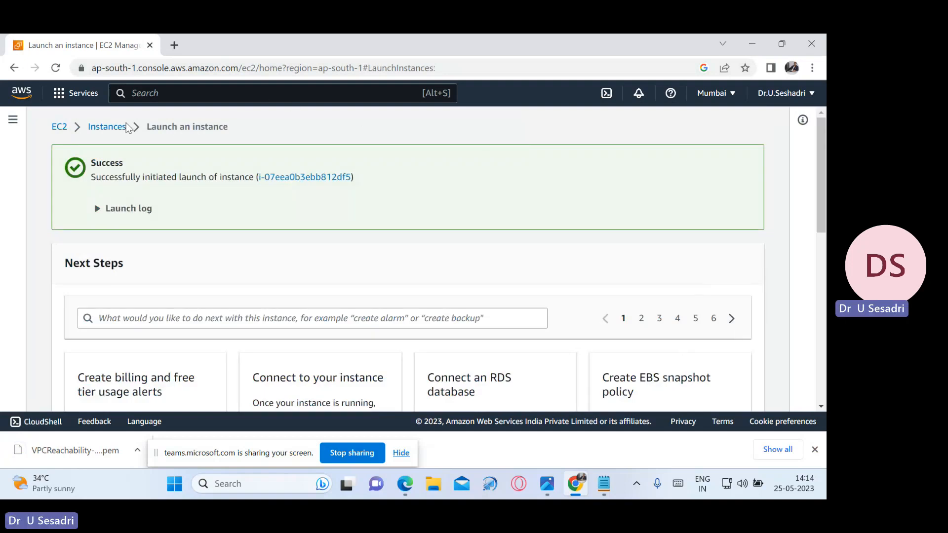
Open the Instances list and refresh it to check the new instance's state.
click(94, 129)
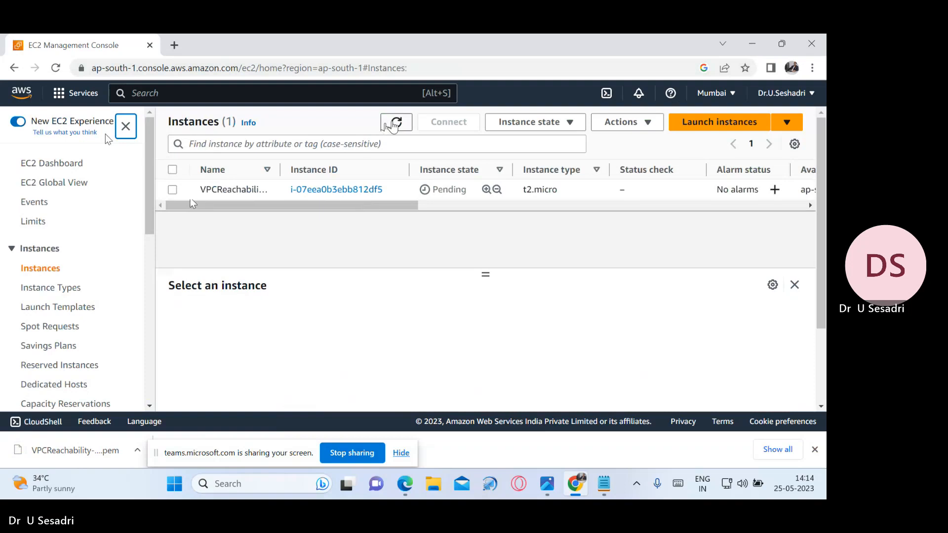
click(395, 122)
click(395, 123)
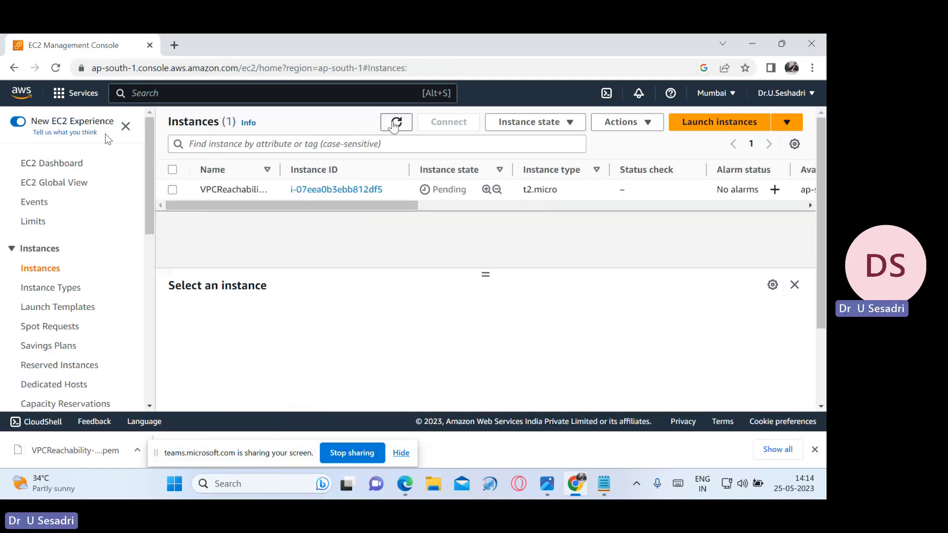
click(395, 123)
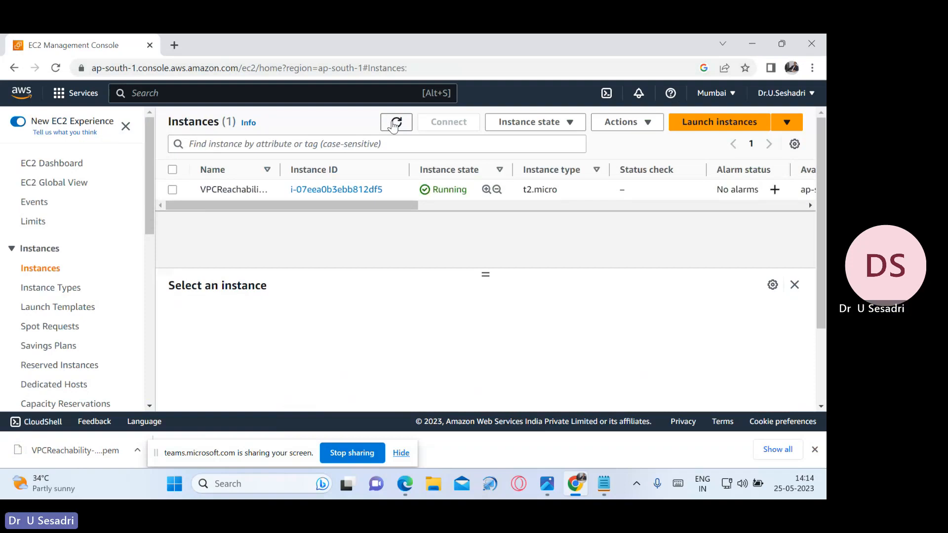
drag(418, 170, 478, 171)
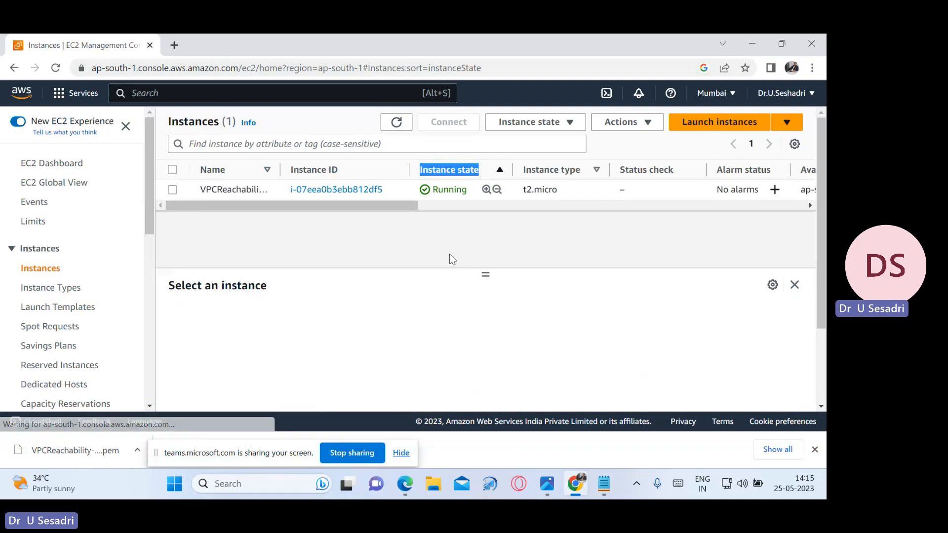
click(437, 233)
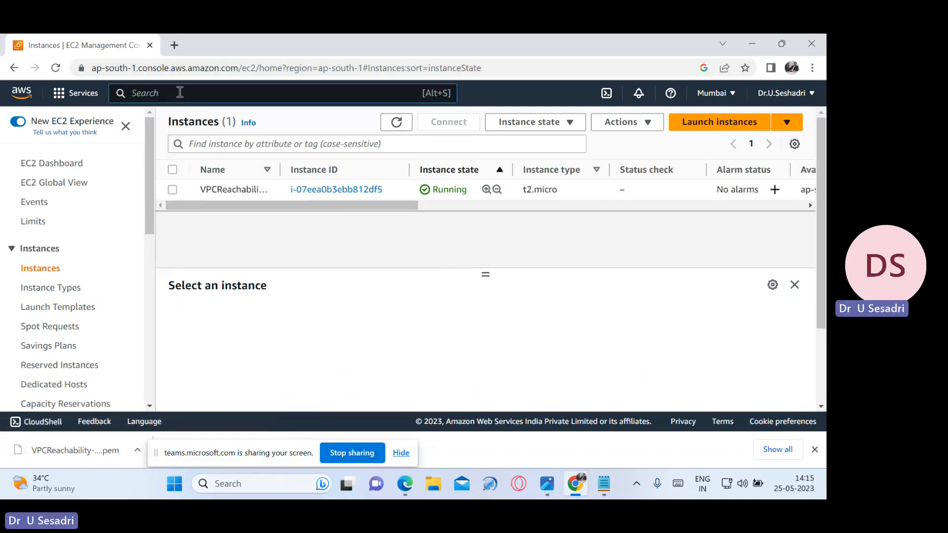
Search the AWS services for vpc and open the VPC dashboard.
text(vpc)
key(Return)
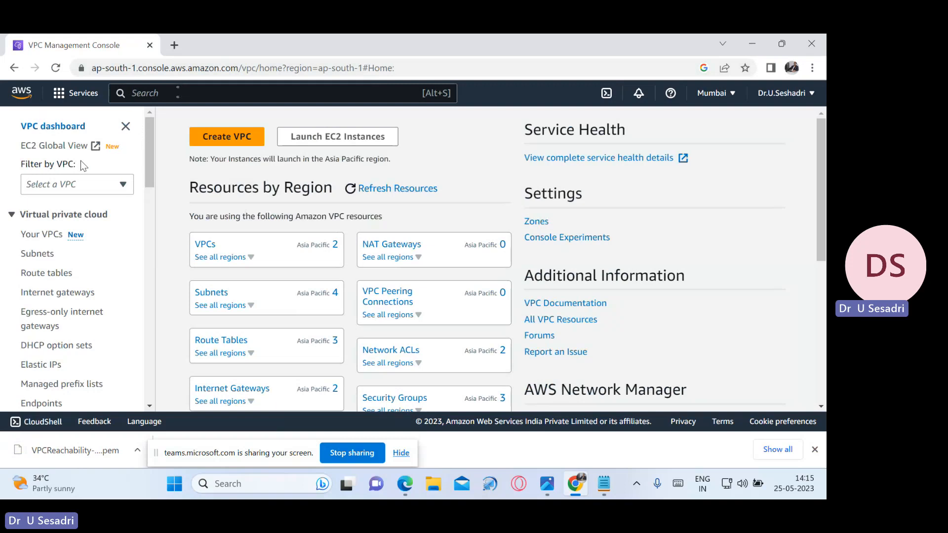
Look through the VPC dashboard's navigation sections, from Virtual private cloud to Traffic Mirroring, for Reachability Analyzer.
scroll(96, 247, down, 3)
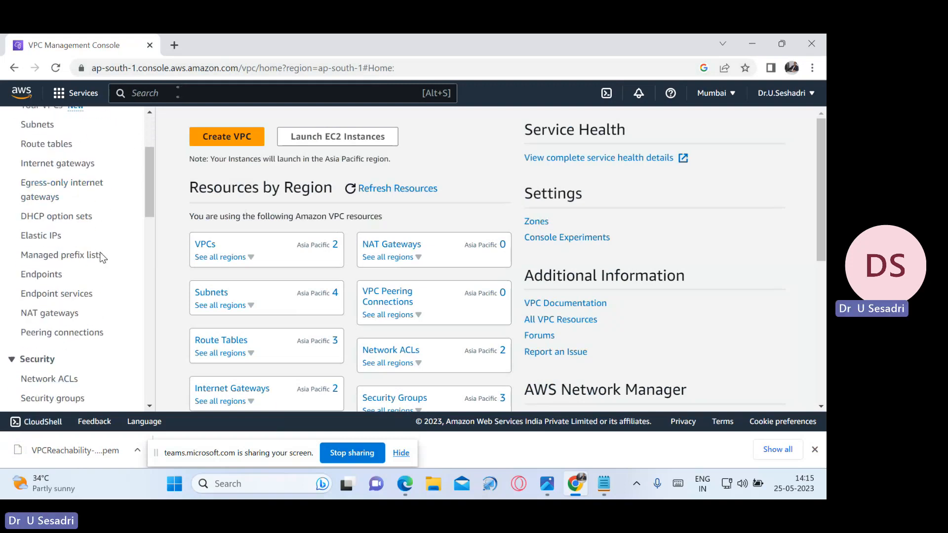
scroll(100, 253, down, 4)
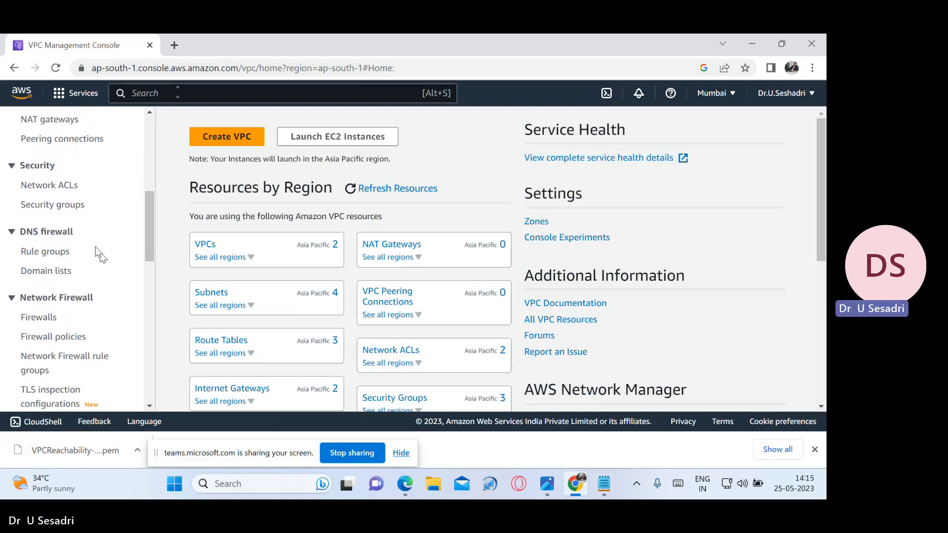
scroll(96, 247, down, 2)
scroll(96, 246, down, 5)
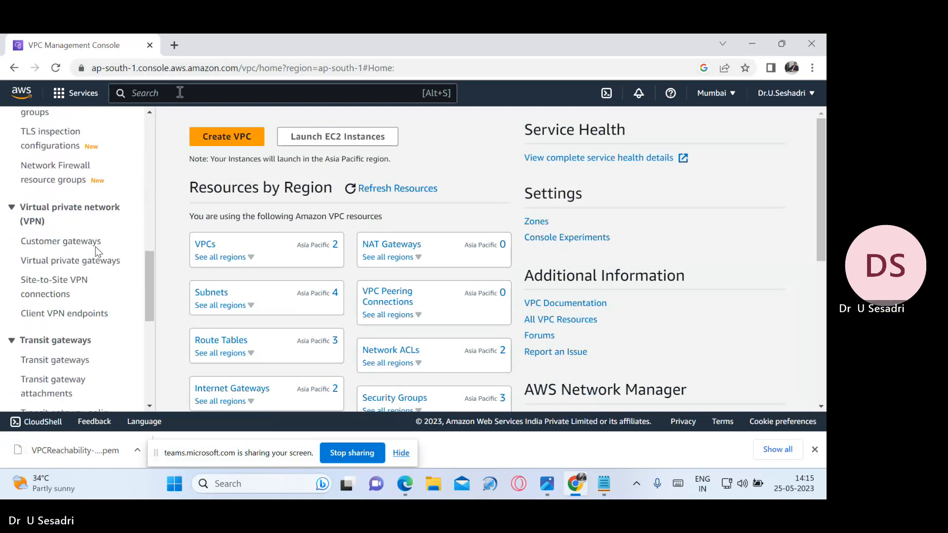
scroll(97, 252, down, 6)
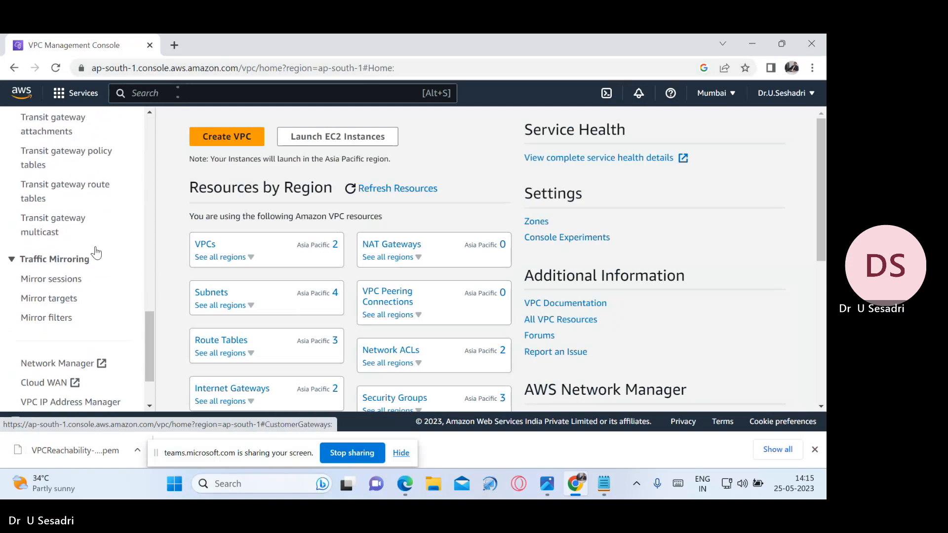
scroll(95, 253, up, 6)
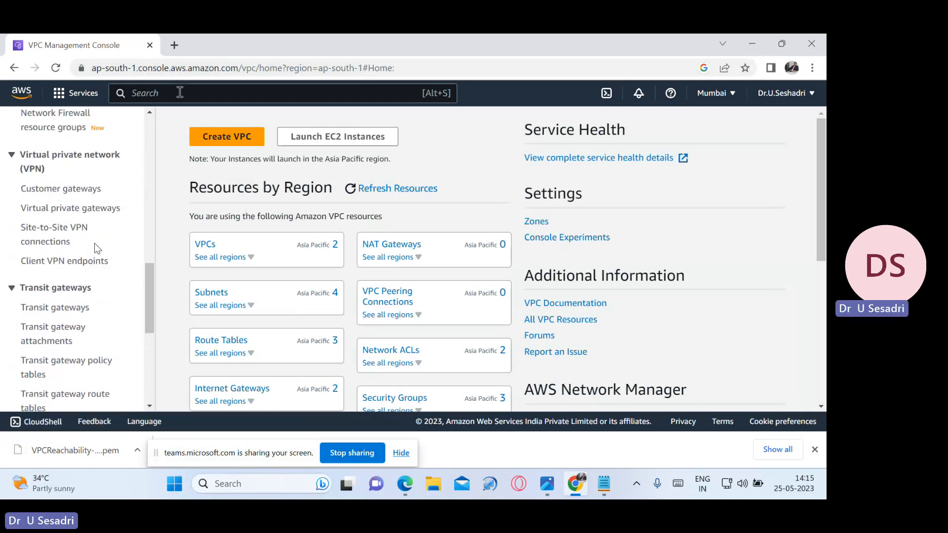
scroll(94, 244, up, 5)
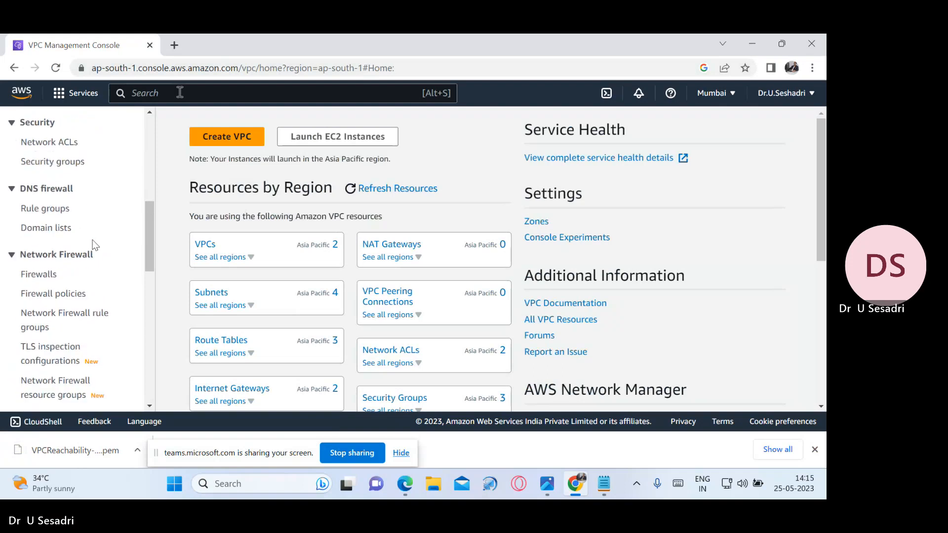
scroll(95, 245, up, 4)
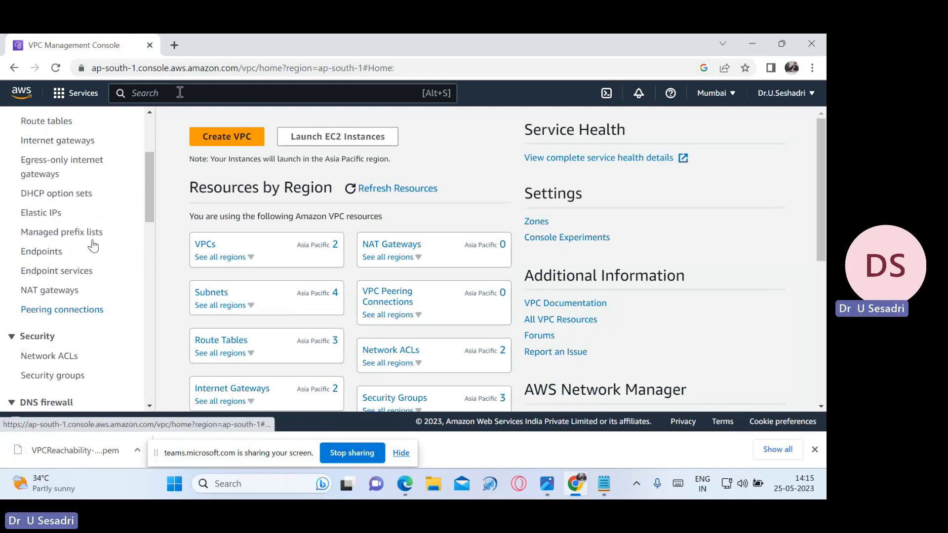
scroll(96, 245, up, 2)
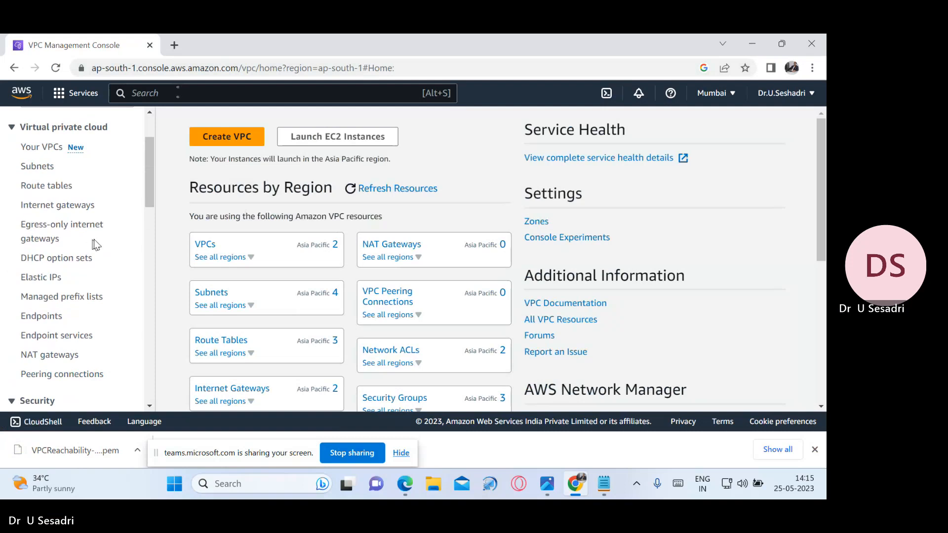
Search the VPC navigation list from the VPC dashboard entry down to Settings for Reachability Analyzer.
scroll(90, 152, up, 2)
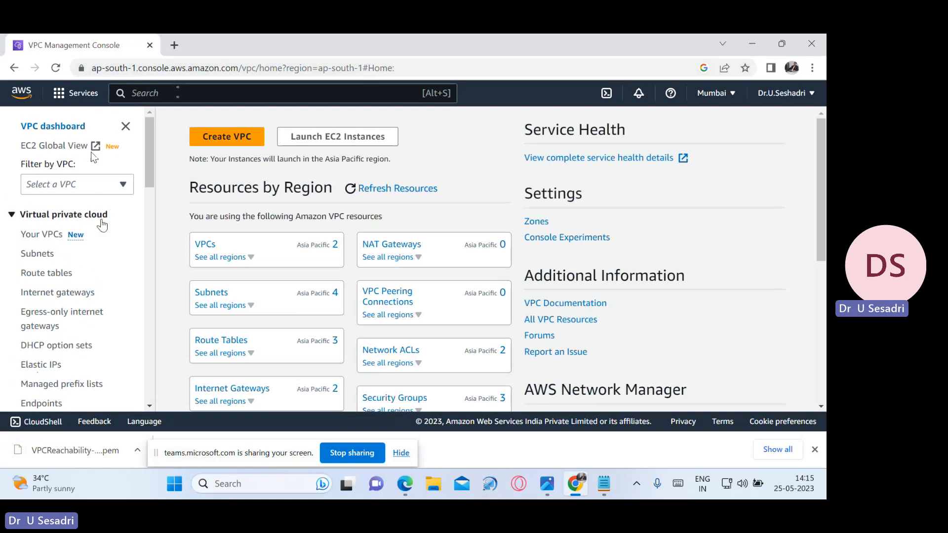
scroll(118, 243, down, 4)
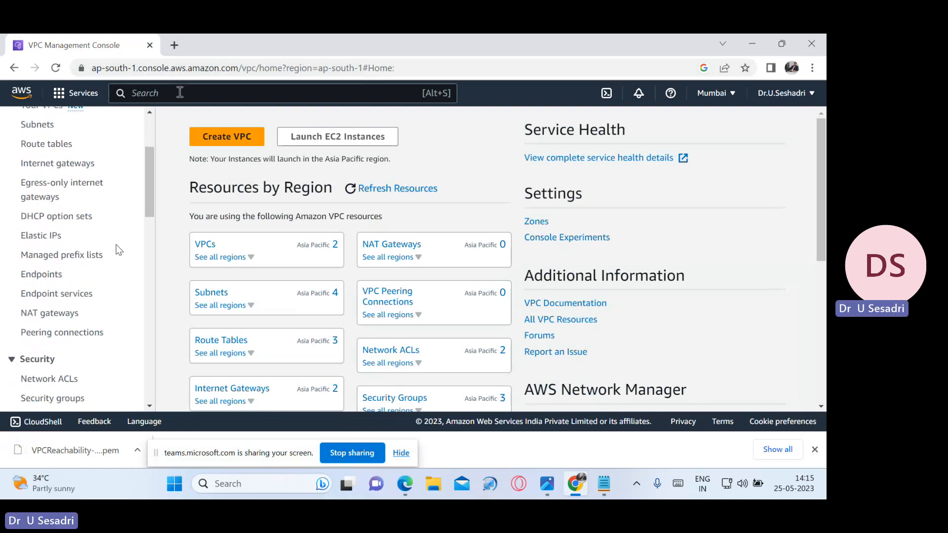
scroll(115, 243, down, 4)
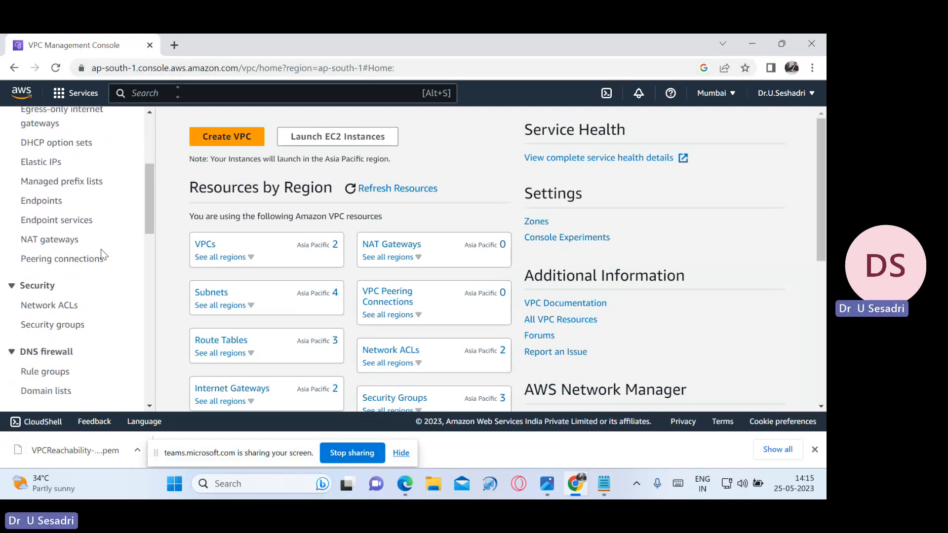
scroll(73, 312, down, 2)
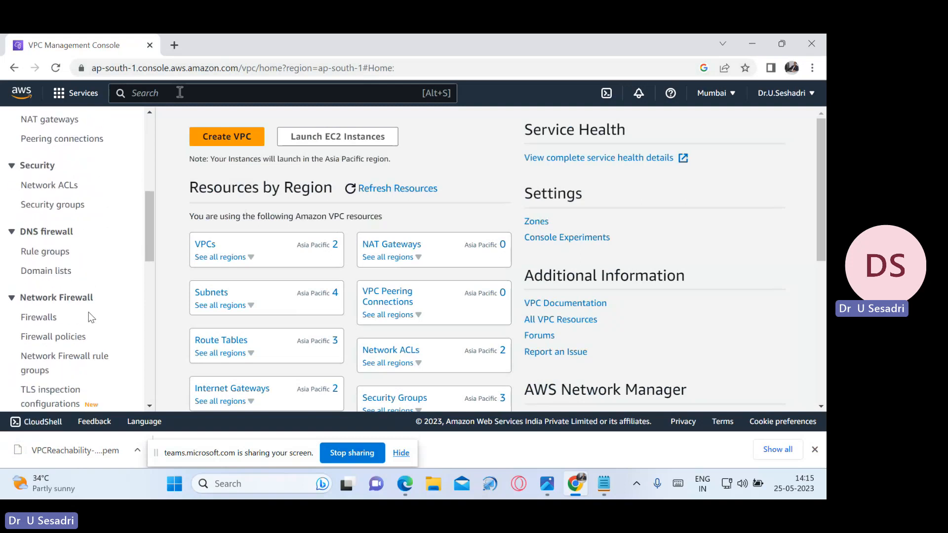
scroll(89, 314, up, 2)
scroll(91, 317, down, 4)
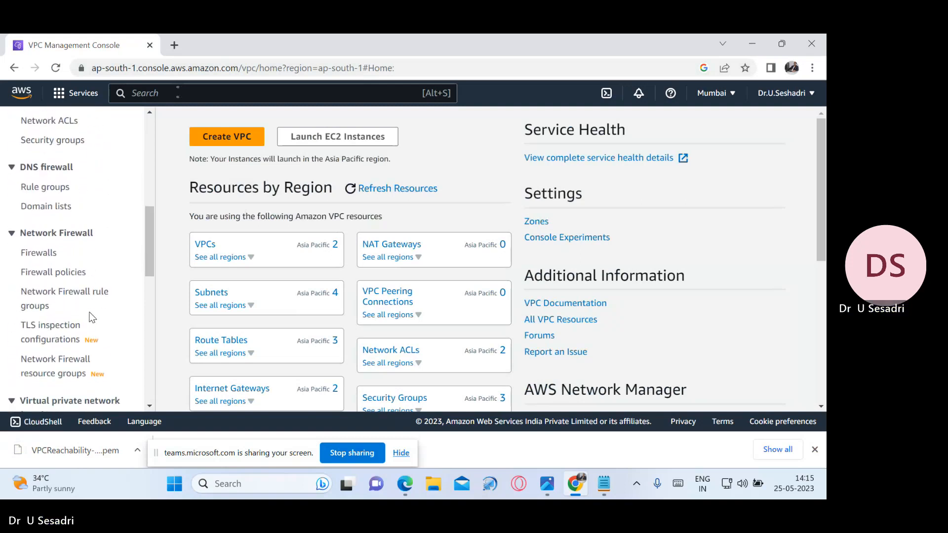
scroll(92, 318, down, 2)
scroll(92, 316, down, 2)
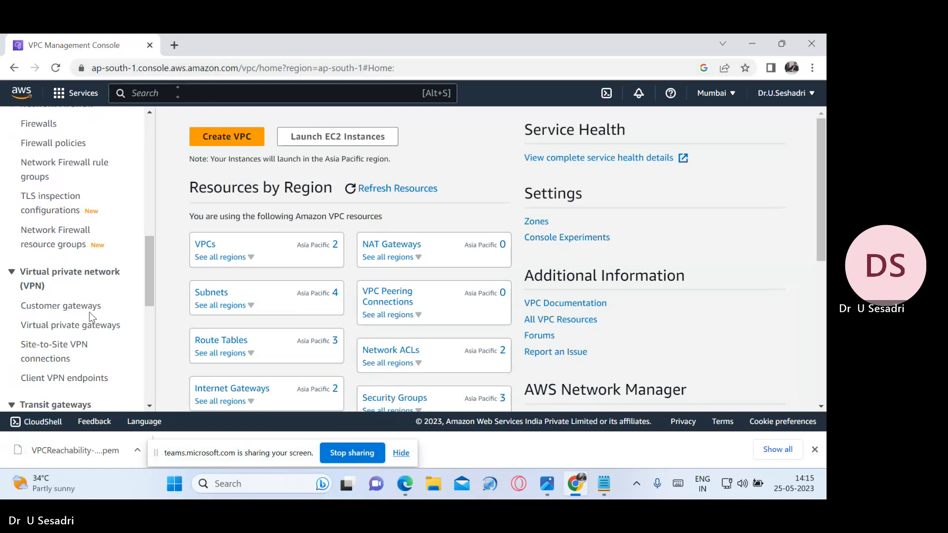
scroll(103, 327, down, 6)
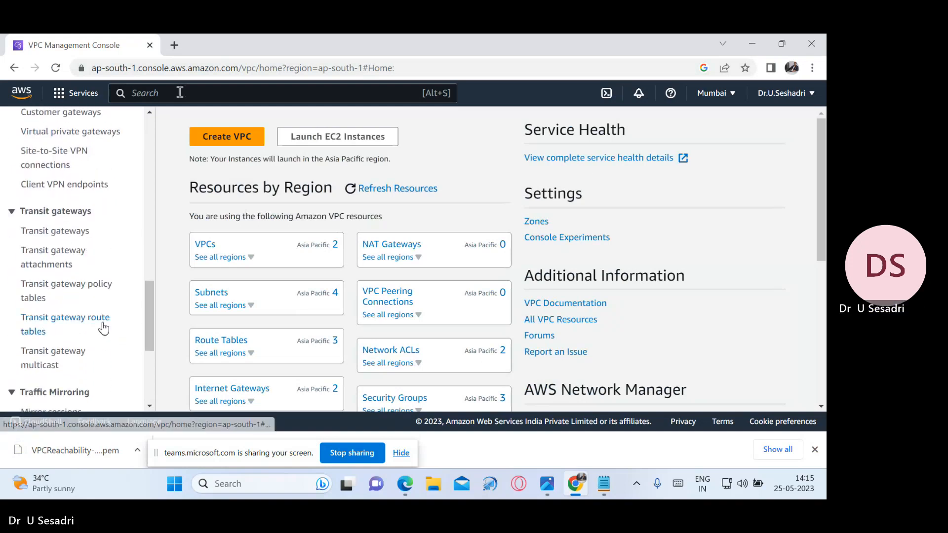
scroll(104, 326, down, 4)
scroll(104, 326, down, 2)
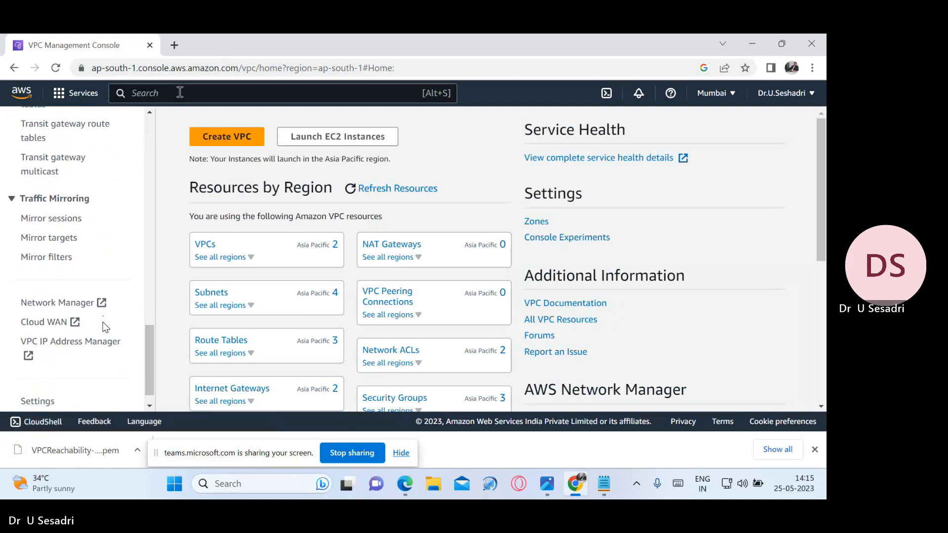
scroll(105, 327, down, 2)
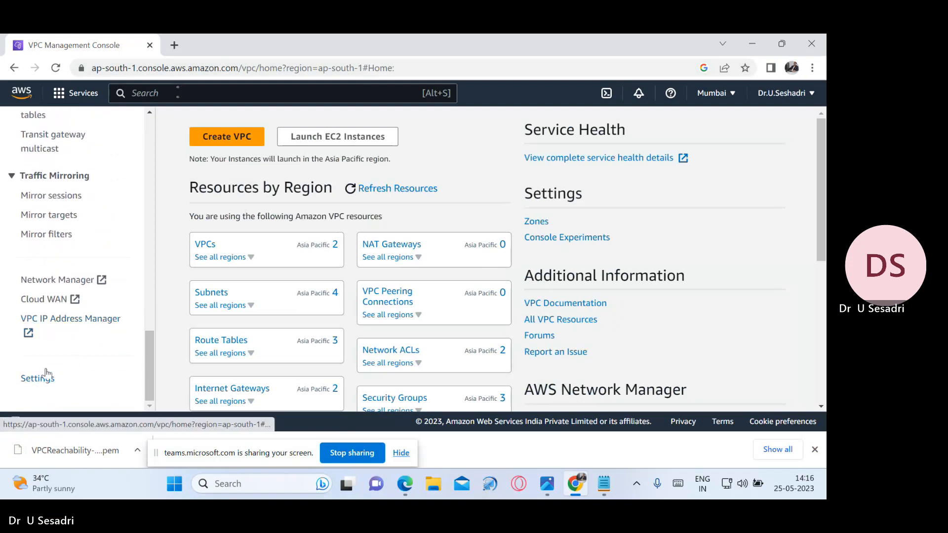
Recheck the navigation list back up from Traffic Mirroring, collapsing and re-expanding the Security and Virtual private cloud sections.
scroll(77, 324, up, 3)
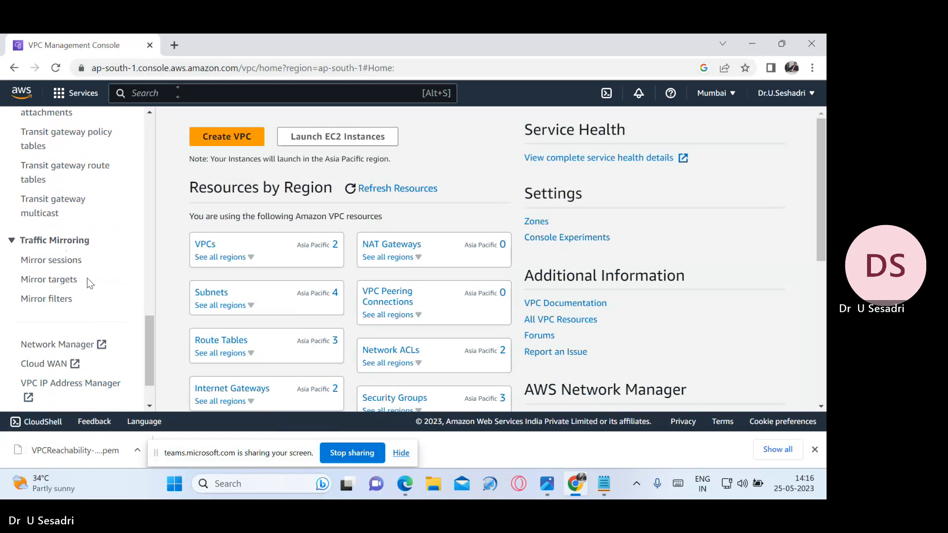
scroll(89, 277, up, 7)
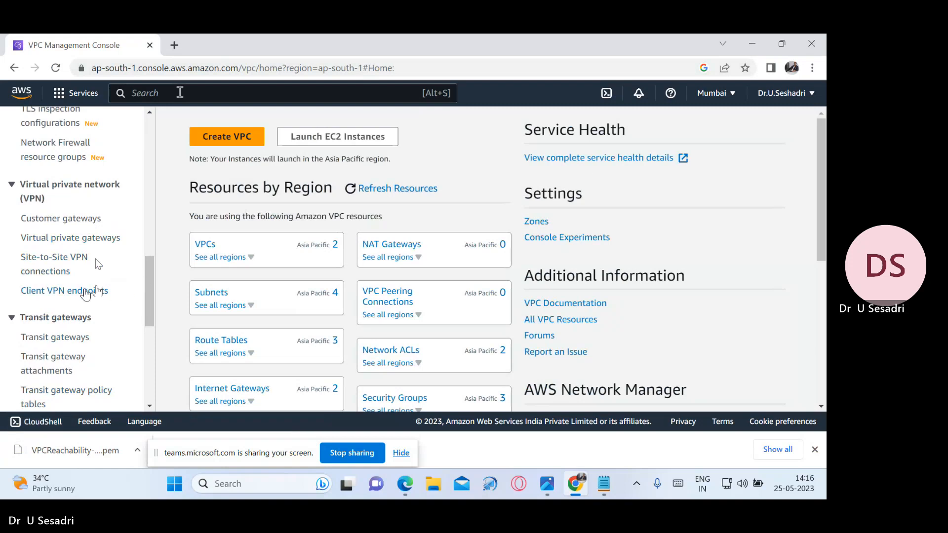
scroll(73, 240, up, 2)
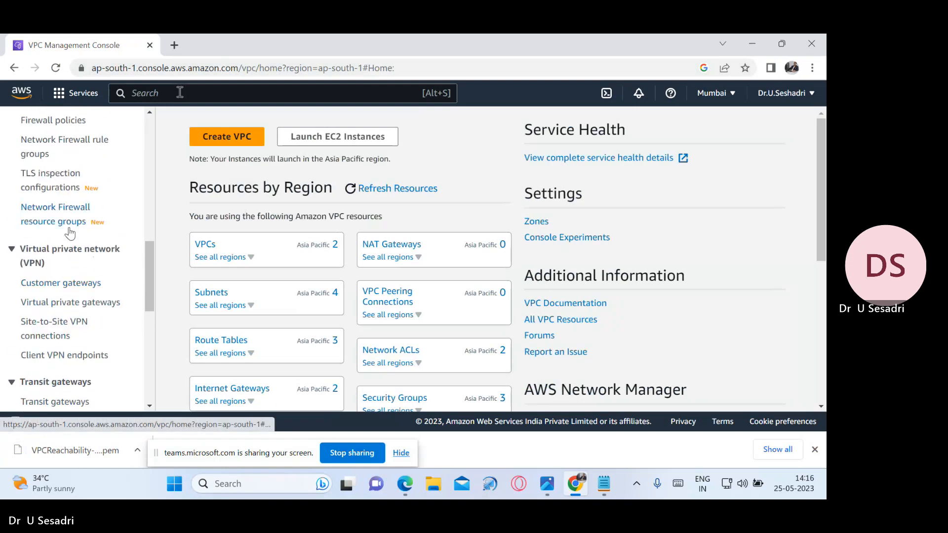
scroll(80, 248, up, 1)
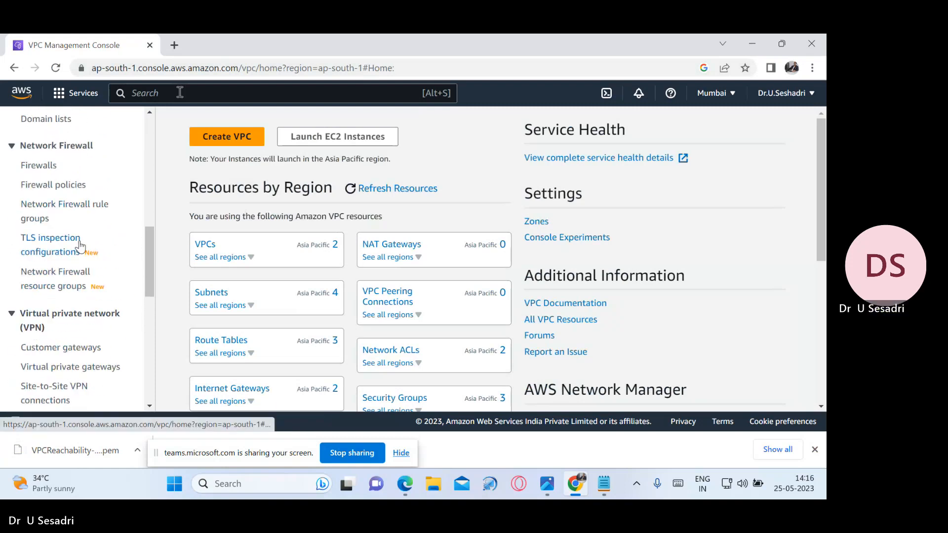
scroll(72, 187, up, 3)
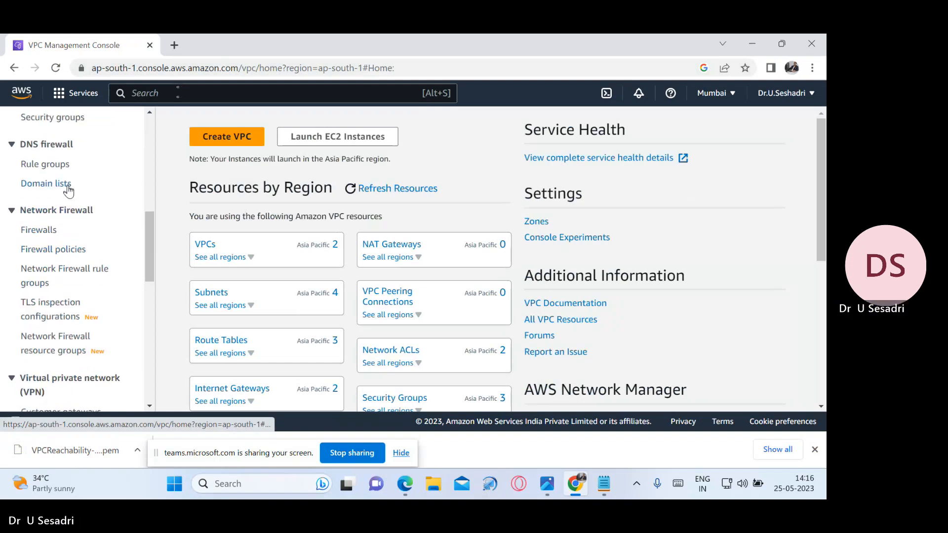
scroll(87, 229, up, 3)
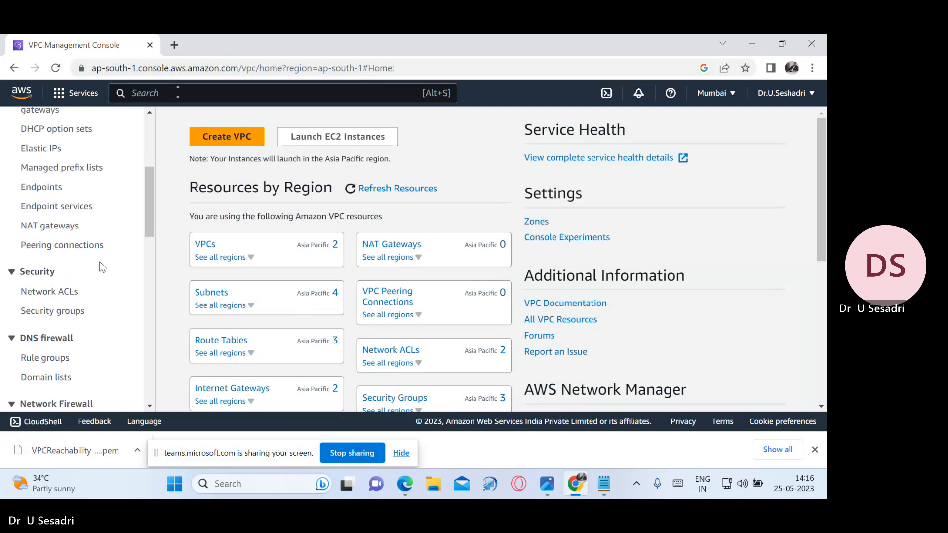
click(12, 273)
click(12, 272)
scroll(59, 198, up, 3)
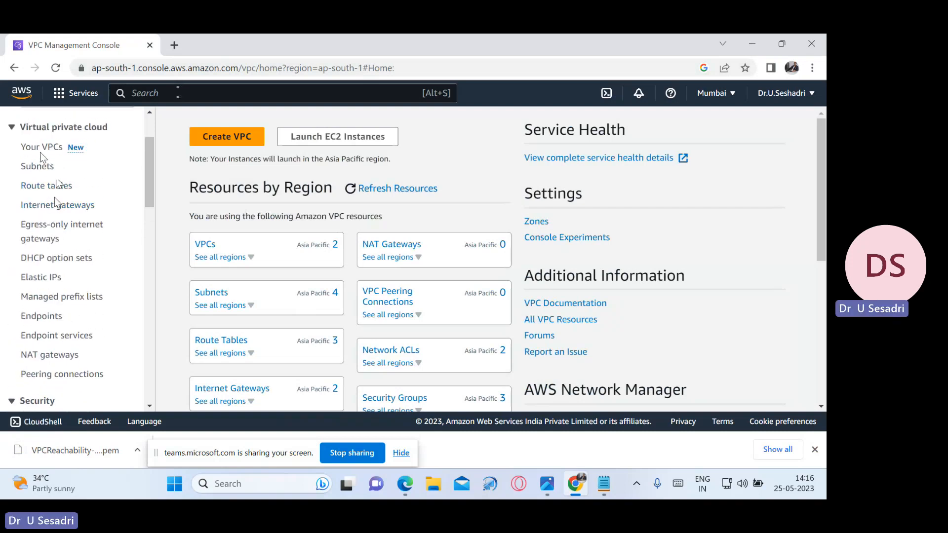
click(12, 127)
click(12, 127)
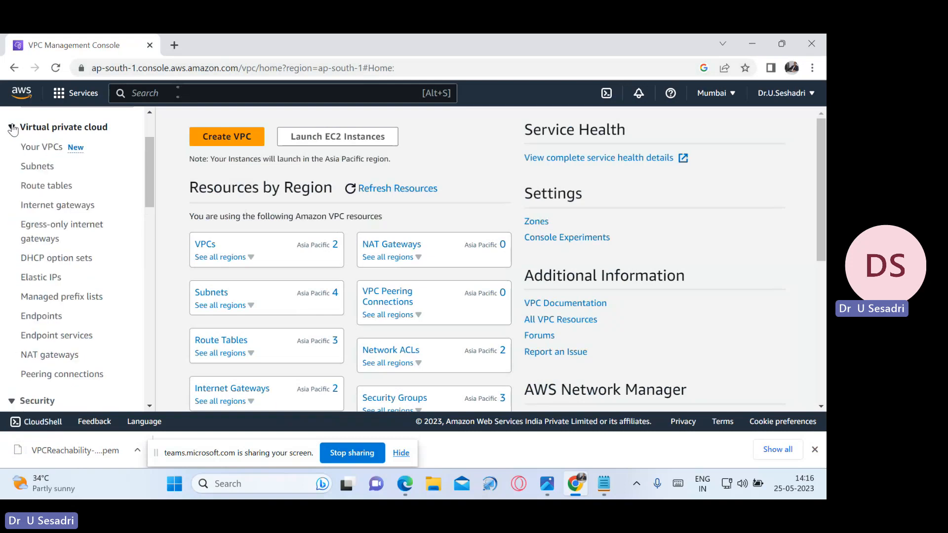
Examine the entries under Security, the firewall sections, VPN, Transit gateways and Traffic Mirroring for Reachability Analyzer.
scroll(87, 222, down, 4)
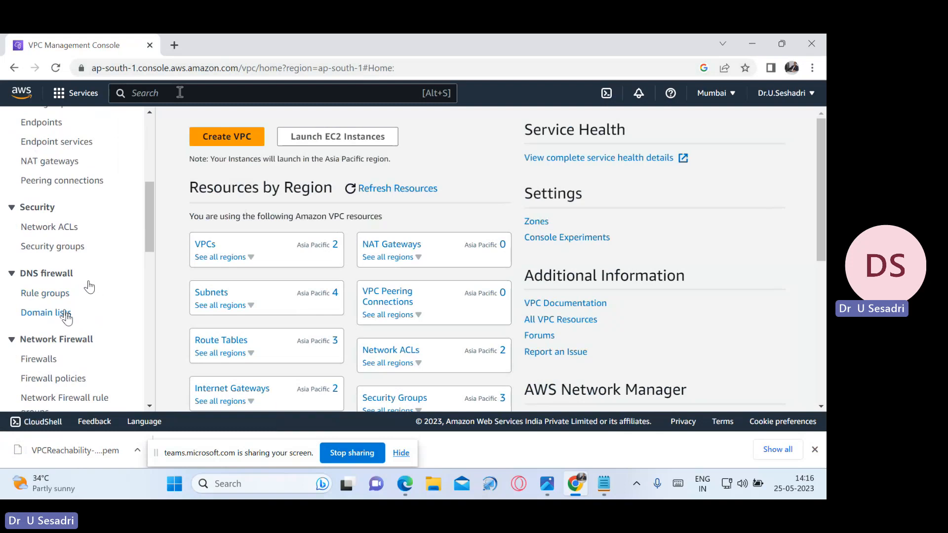
scroll(70, 321, down, 1)
scroll(89, 285, down, 1)
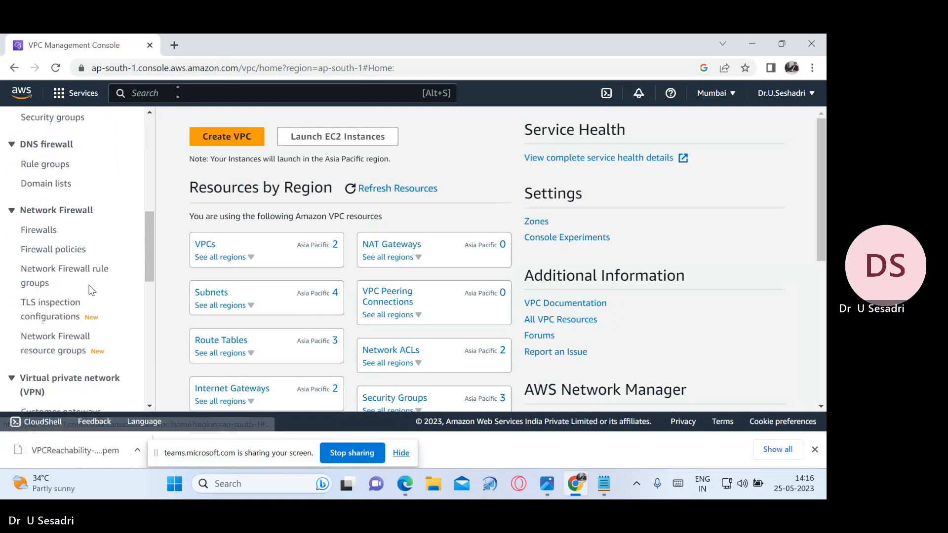
scroll(79, 316, down, 1)
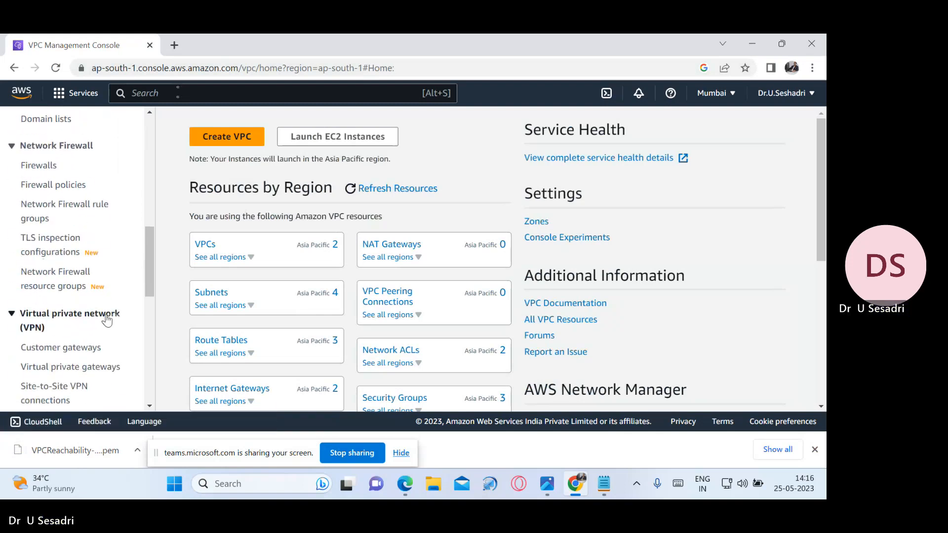
scroll(97, 294, down, 1)
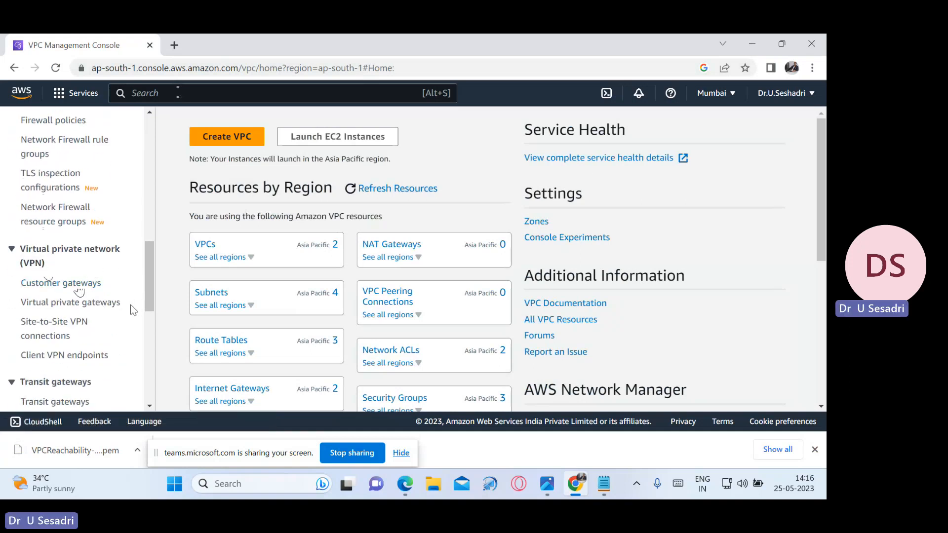
scroll(131, 304, down, 1)
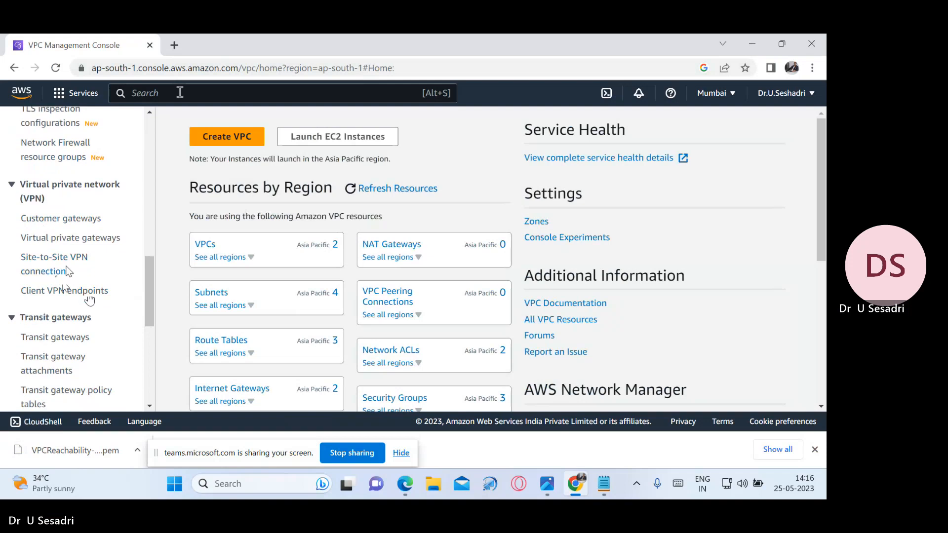
scroll(96, 297, down, 1)
scroll(99, 316, down, 1)
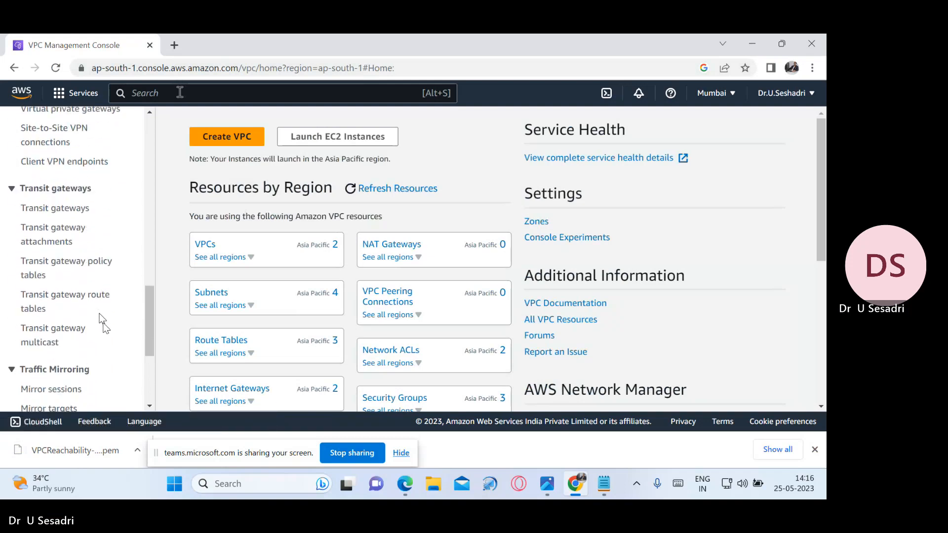
scroll(104, 326, down, 1)
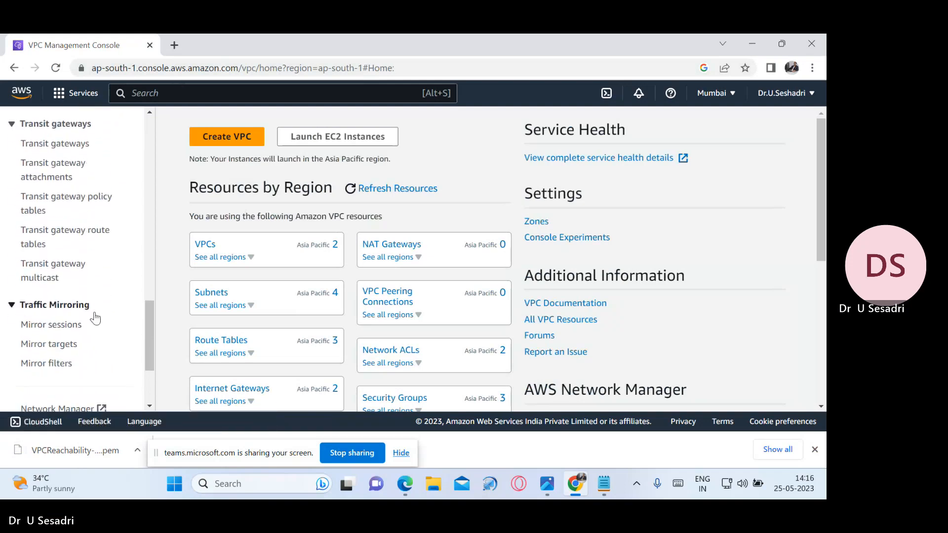
scroll(84, 286, up, 1)
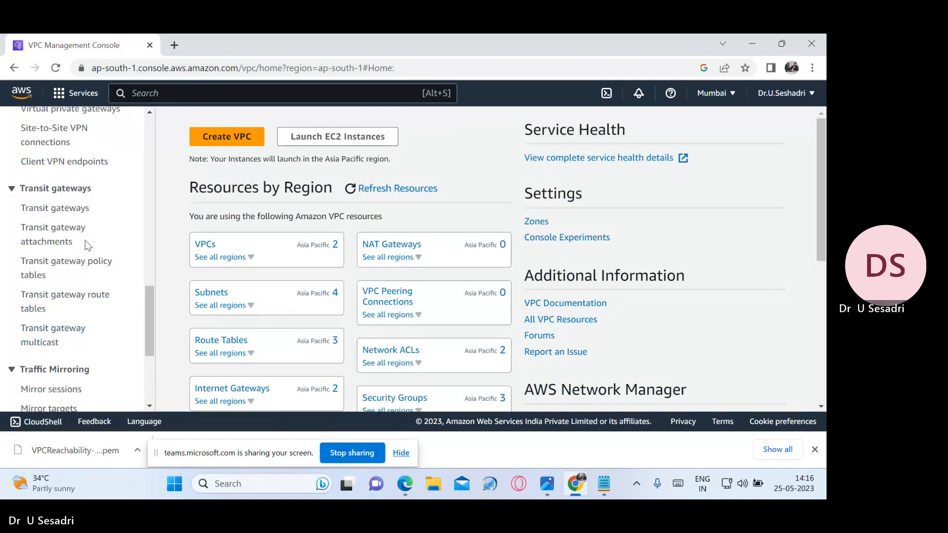
scroll(88, 239, up, 2)
scroll(89, 235, up, 2)
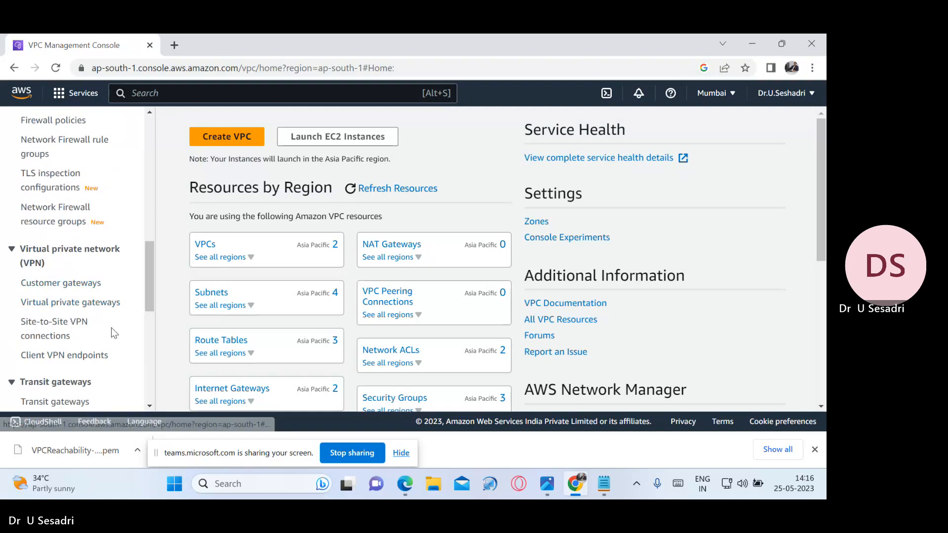
Open the Site-to-Site VPN connections page and look through its navigation list for Reachability Analyzer.
click(84, 325)
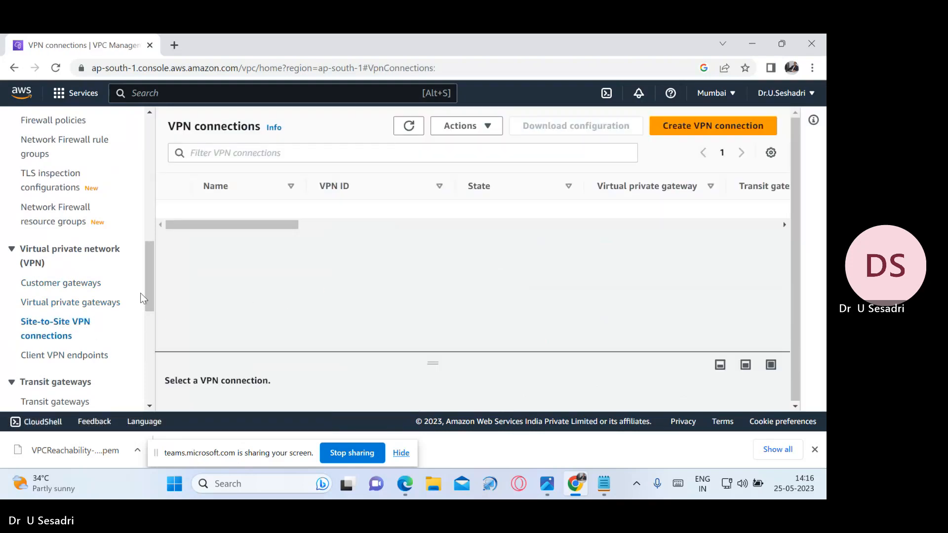
scroll(59, 321, down, 2)
scroll(69, 332, down, 6)
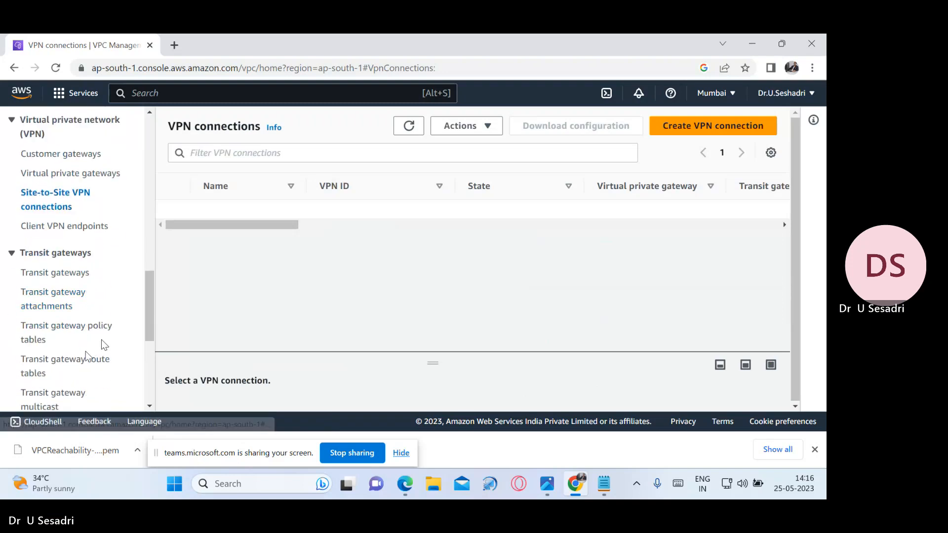
scroll(102, 339, down, 4)
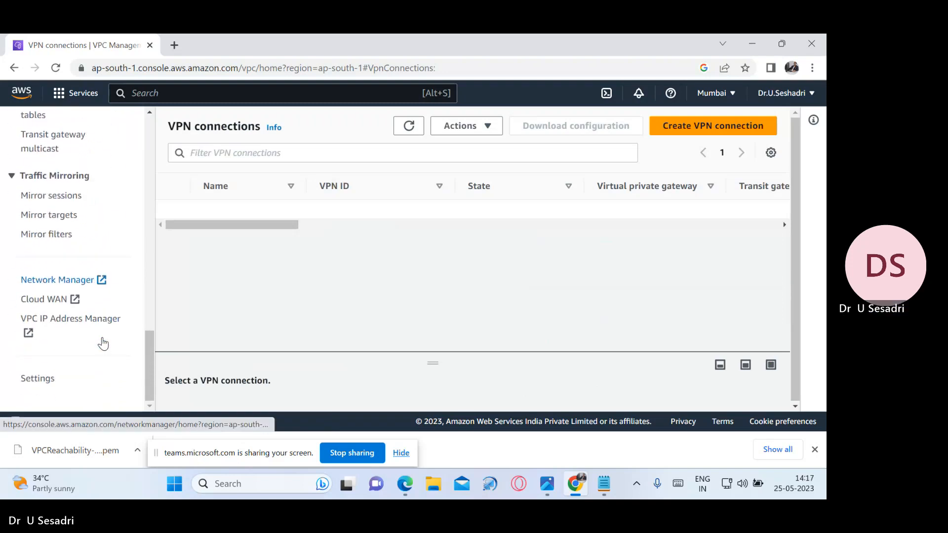
scroll(76, 296, up, 12)
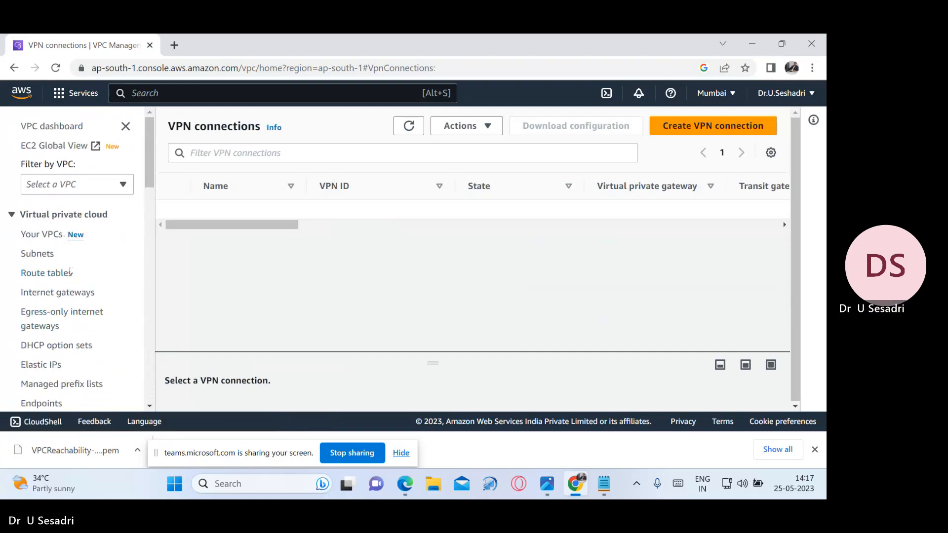
Collapse and reopen the VPC navigation list, and look through it from Virtual private cloud to Transit gateways for Reachability Analyzer.
click(126, 127)
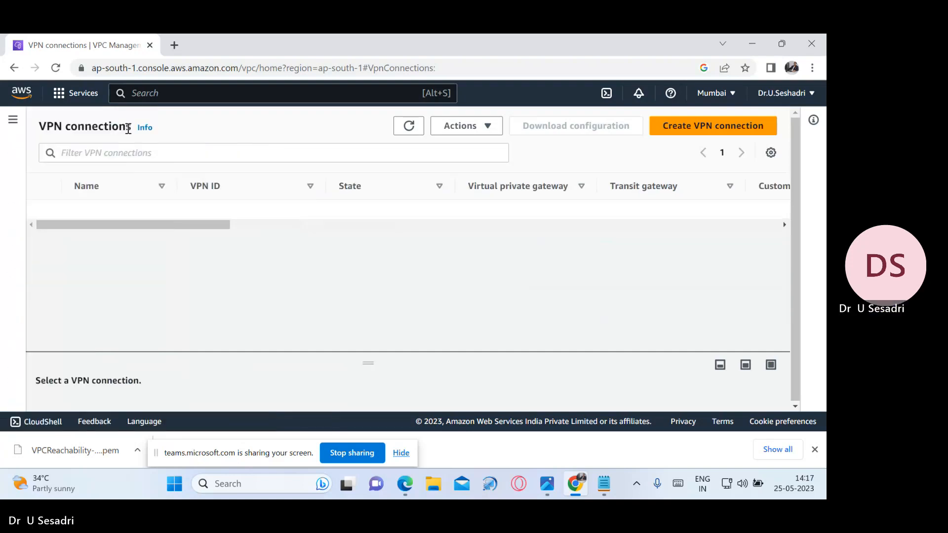
click(19, 127)
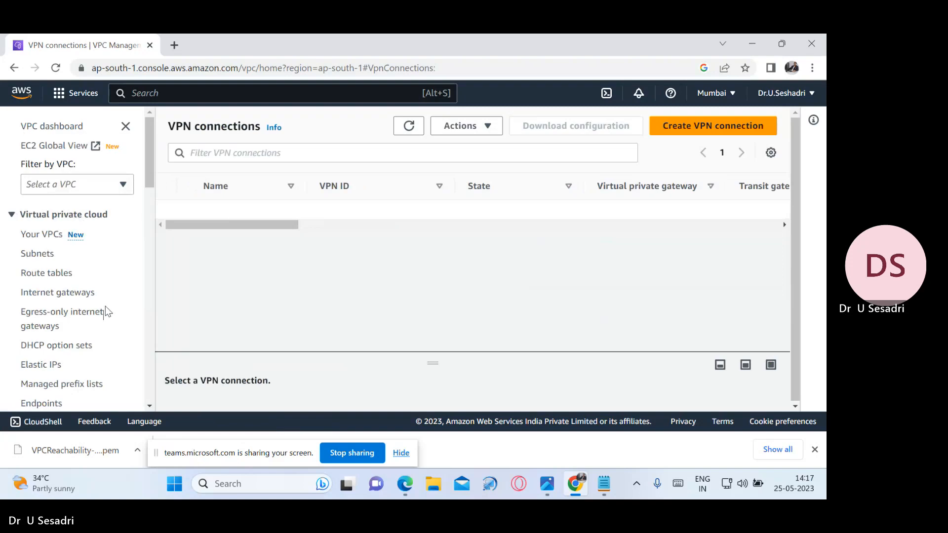
scroll(106, 307, down, 1)
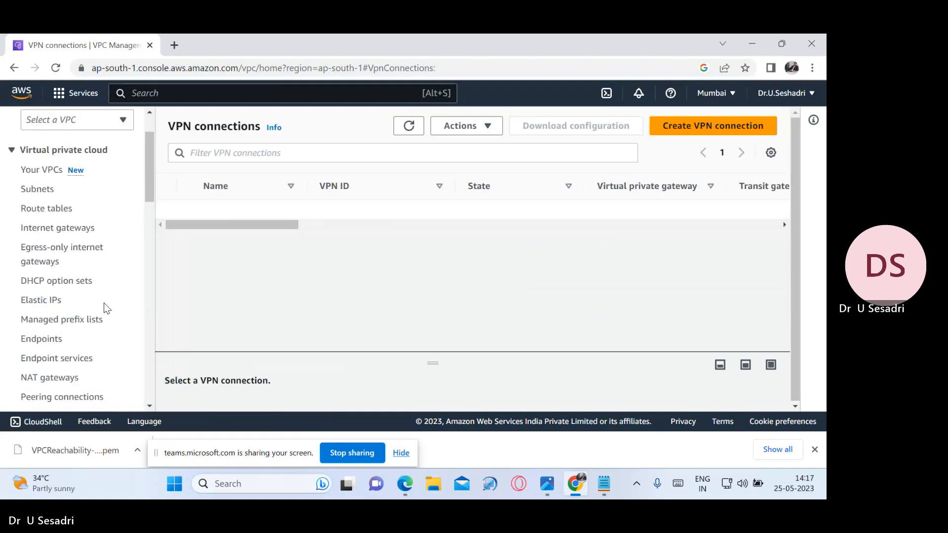
scroll(105, 307, down, 1)
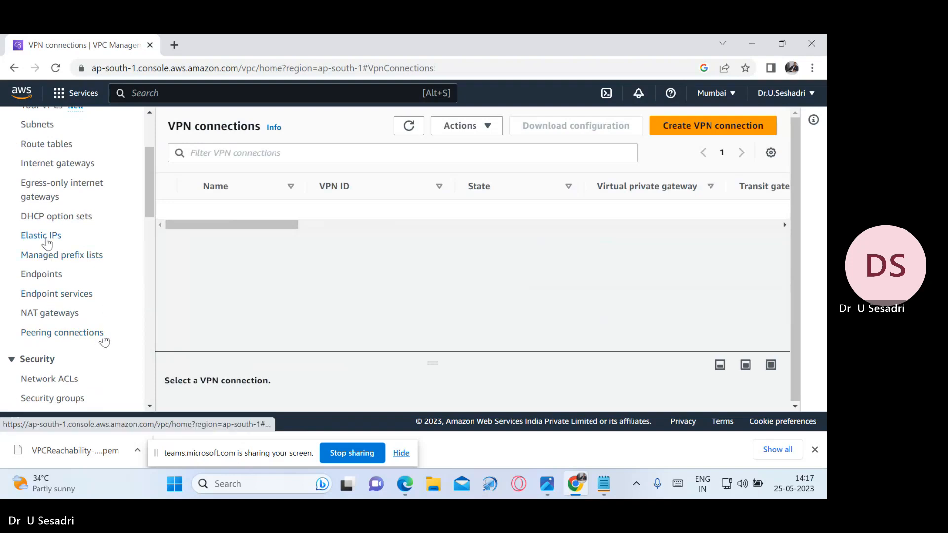
scroll(68, 285, down, 1)
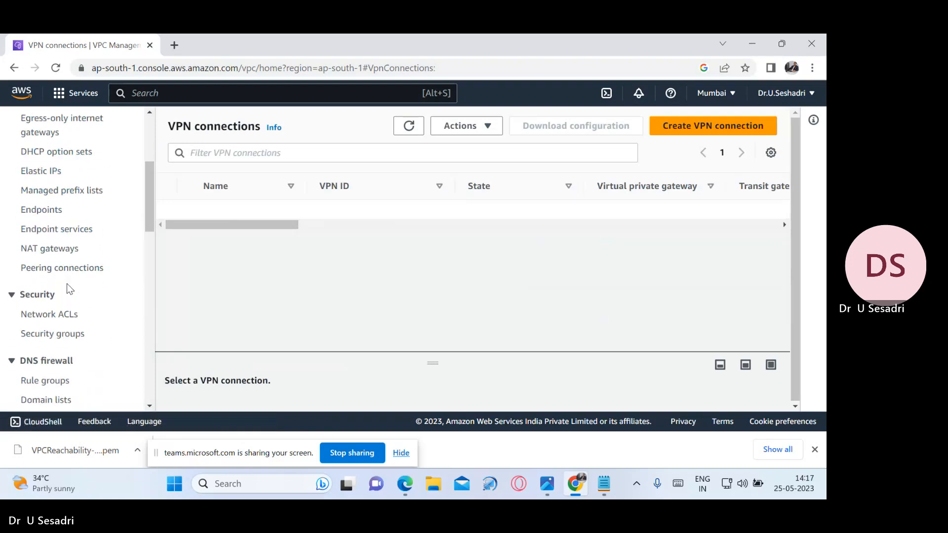
scroll(65, 329, down, 1)
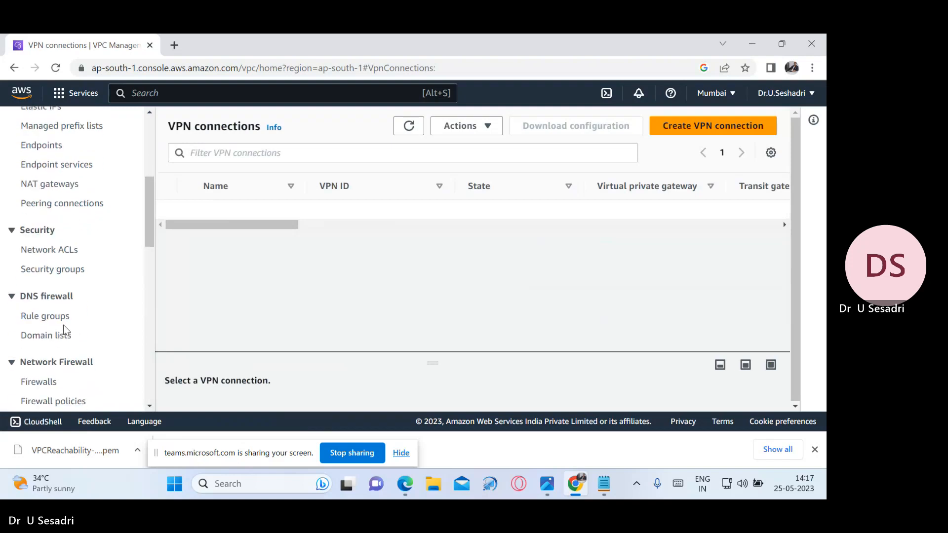
scroll(67, 309, down, 1)
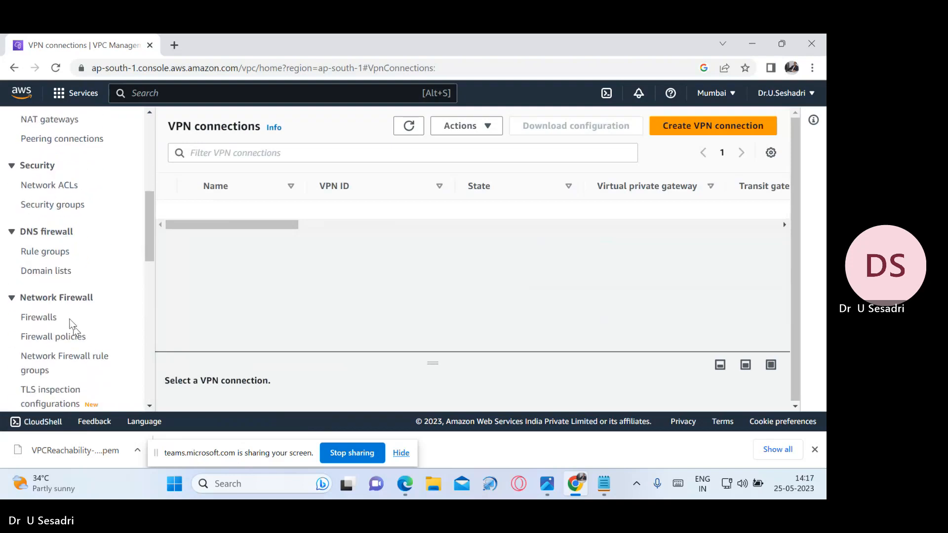
scroll(79, 316, down, 1)
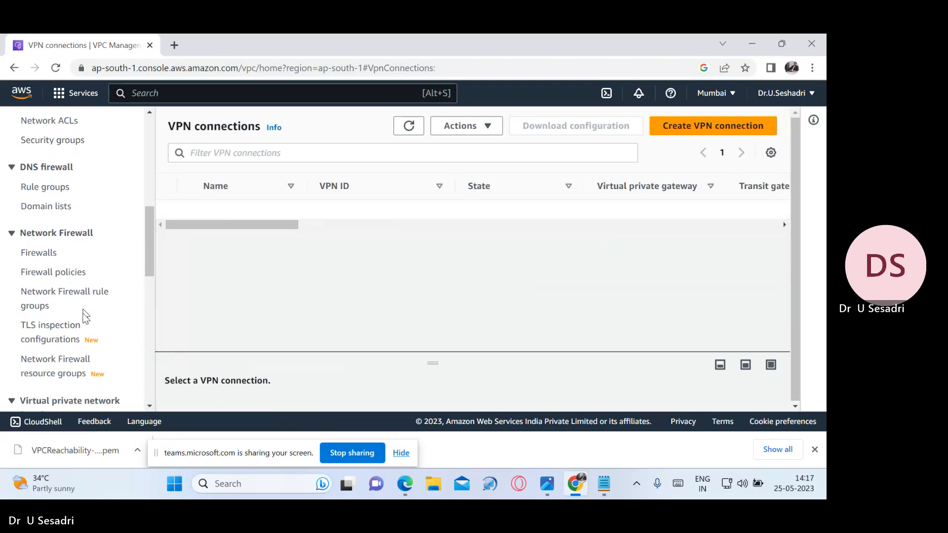
scroll(78, 342, down, 1)
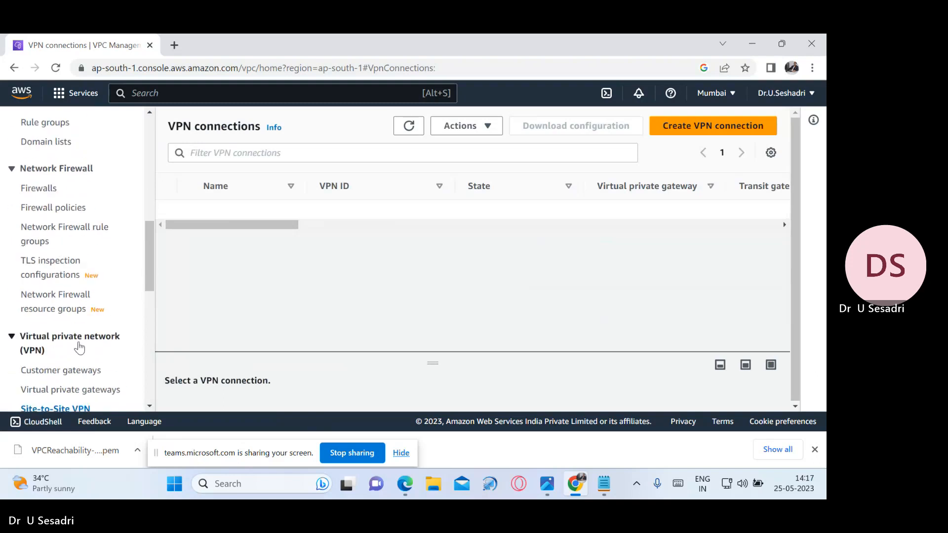
scroll(79, 313, down, 1)
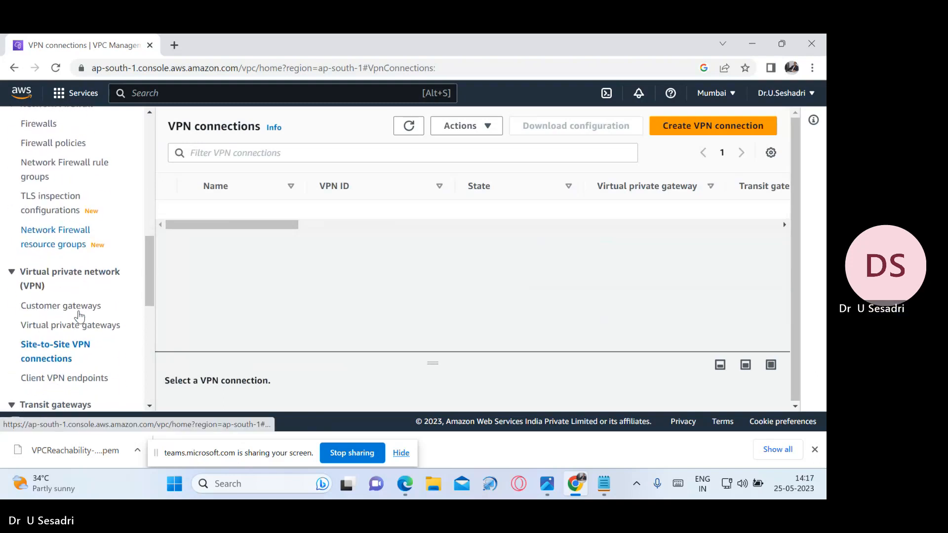
scroll(99, 286, down, 1)
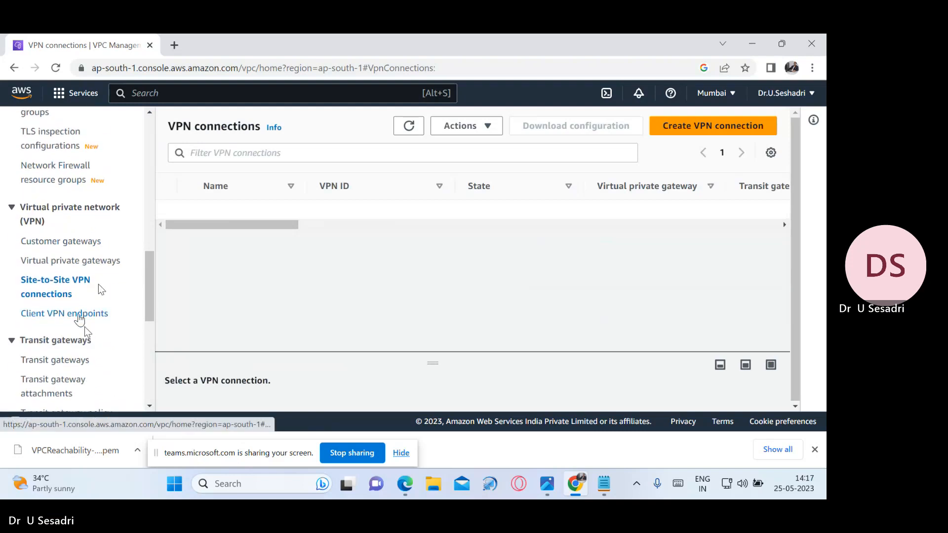
Open the Client VPN endpoints page and search its navigation list down to Settings and back up to Virtual private cloud.
click(79, 316)
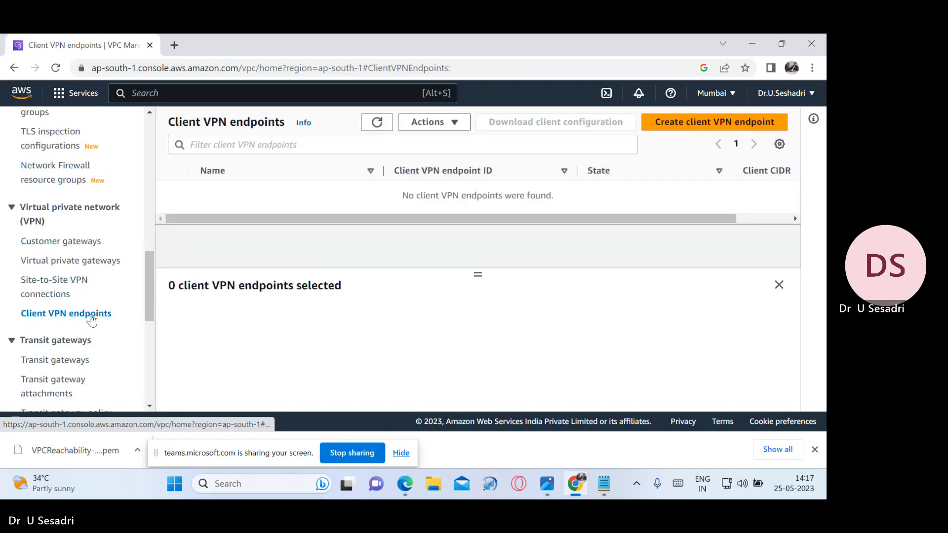
scroll(84, 323, down, 2)
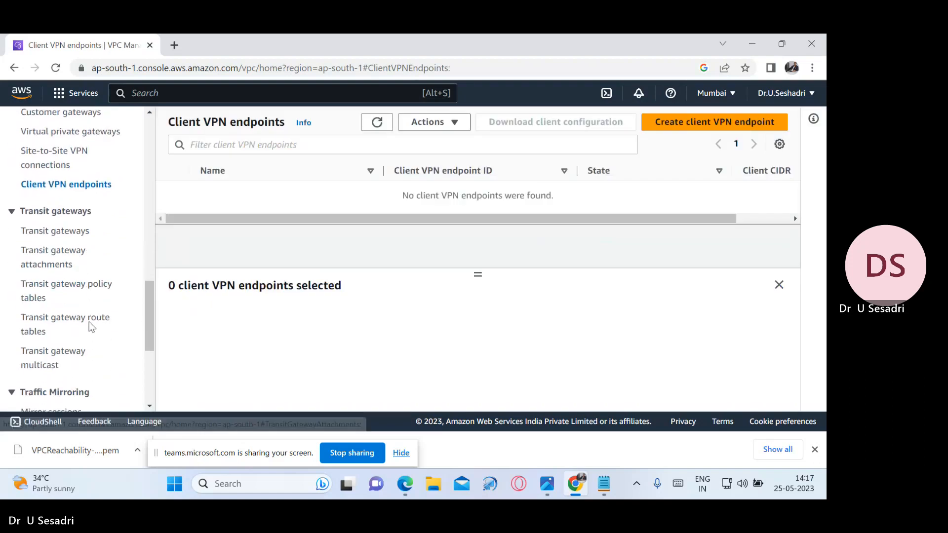
scroll(84, 344, down, 3)
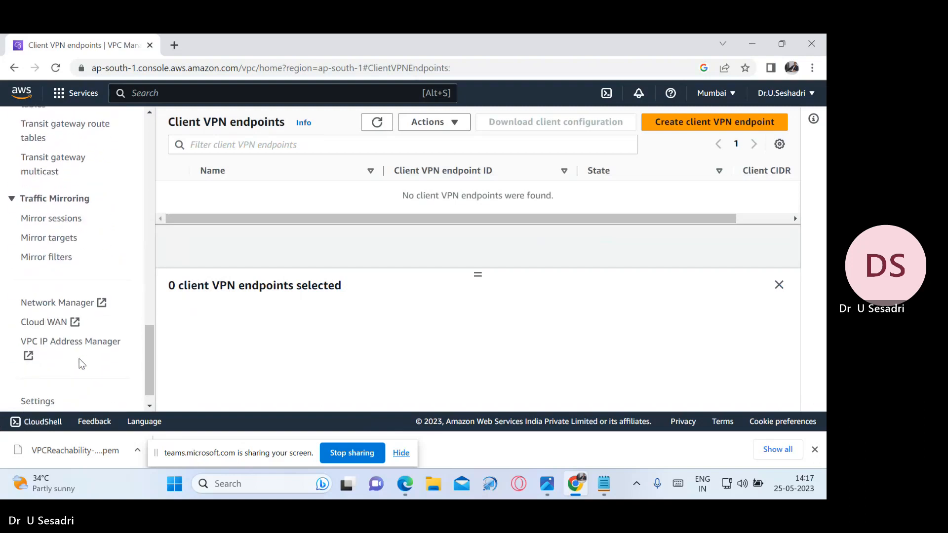
scroll(69, 336, up, 5)
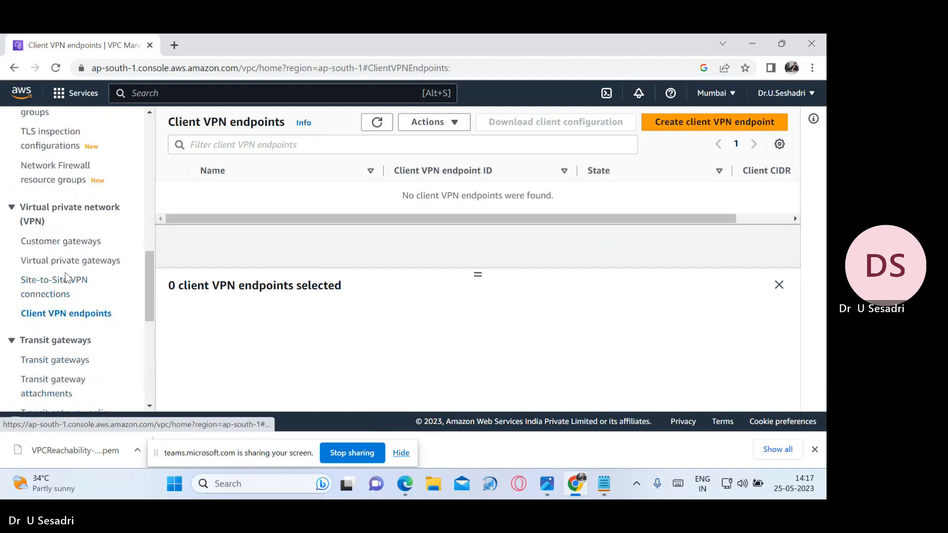
scroll(76, 266, up, 4)
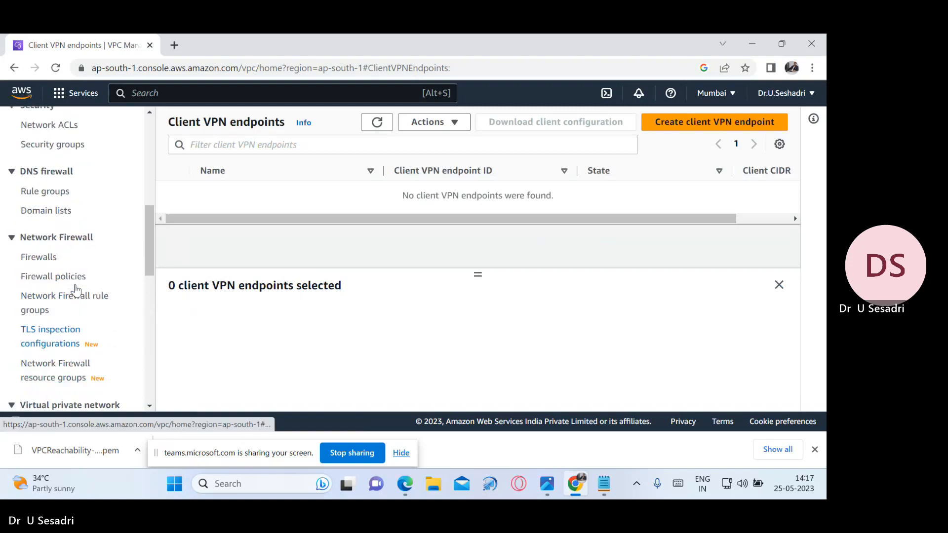
scroll(76, 267, up, 3)
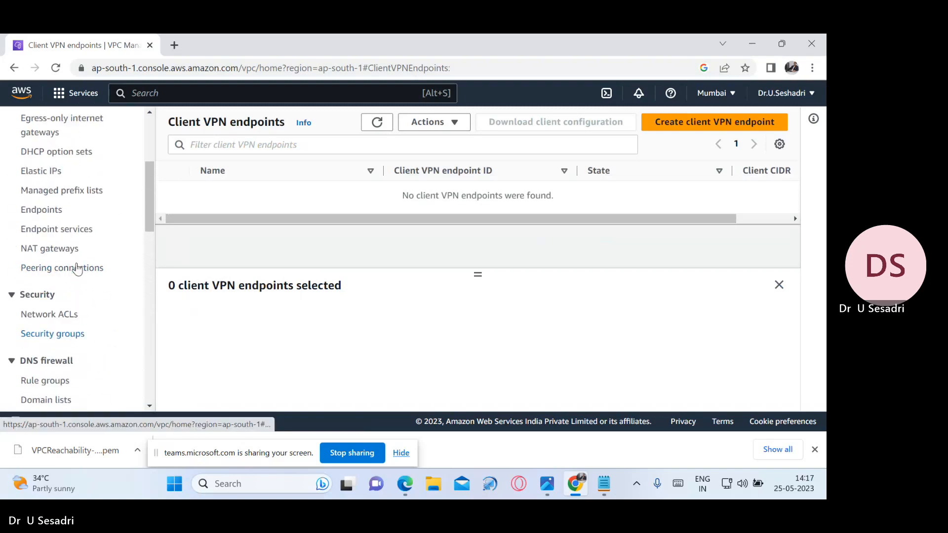
scroll(77, 263, up, 1)
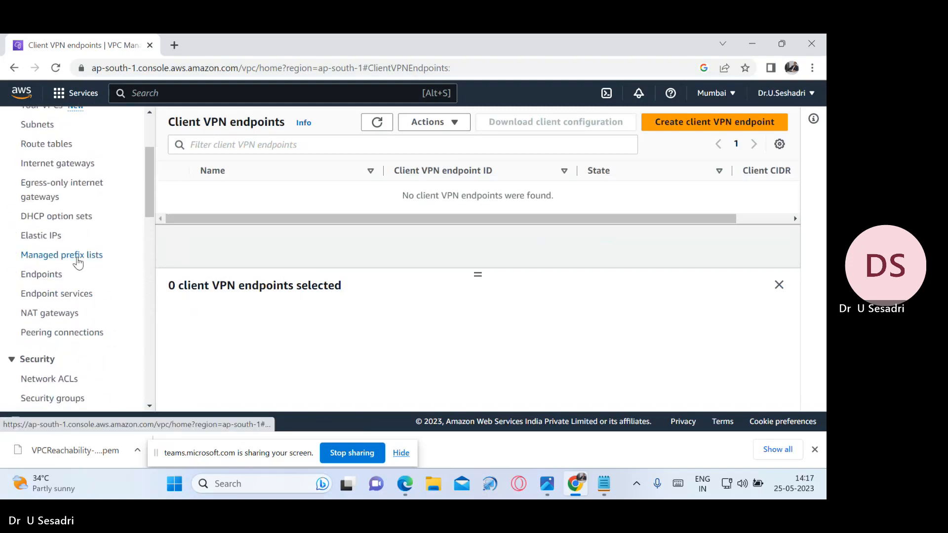
scroll(77, 262, up, 1)
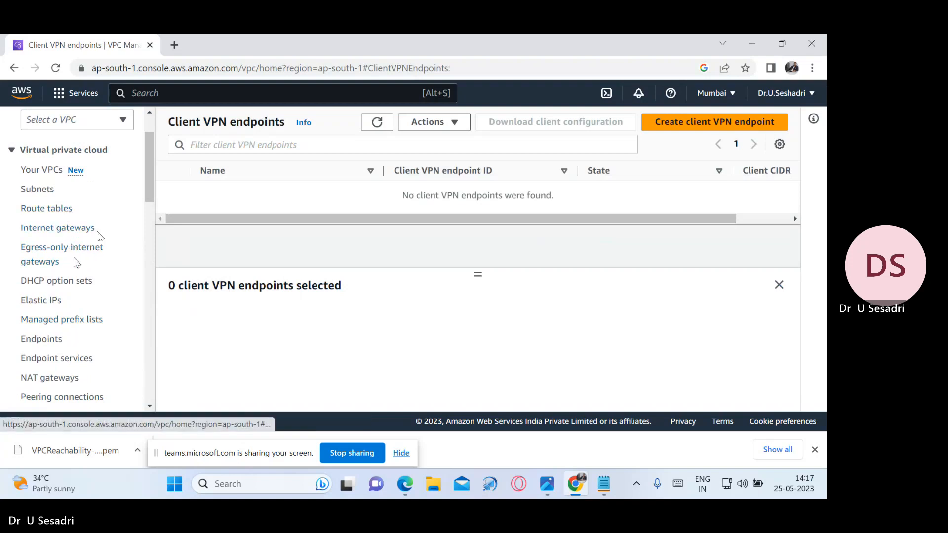
Check the Peering connections, Security groups and DNS firewall Rule groups pages for Reachability Analyzer.
scroll(79, 264, down, 1)
scroll(86, 273, down, 3)
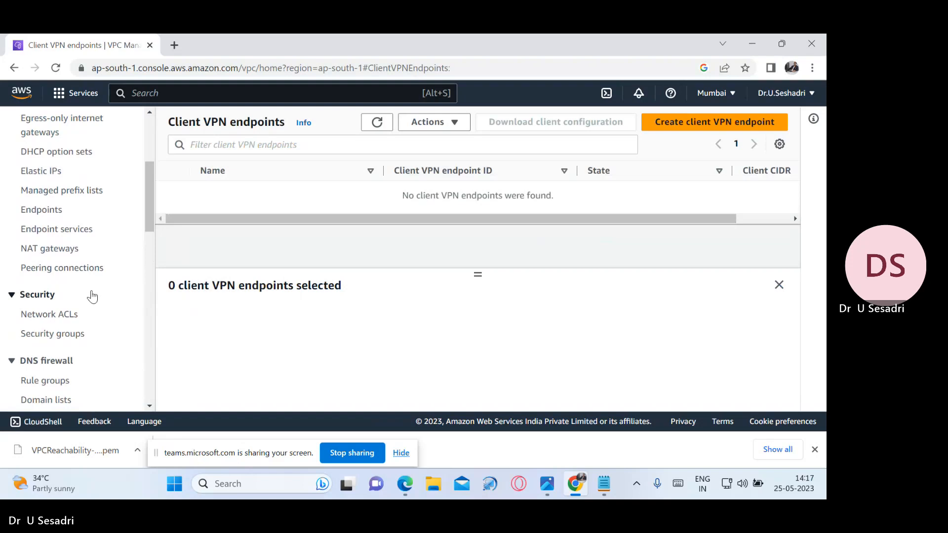
click(73, 272)
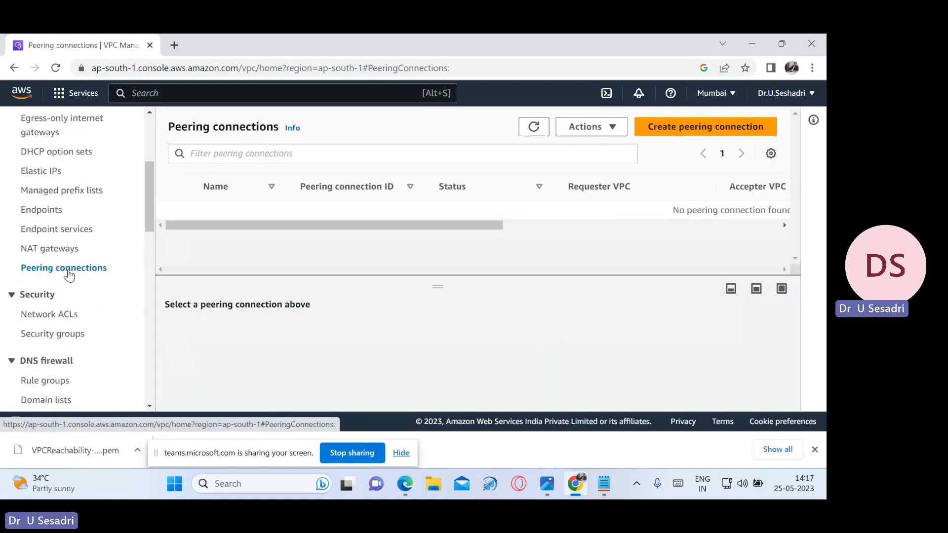
scroll(67, 296, down, 2)
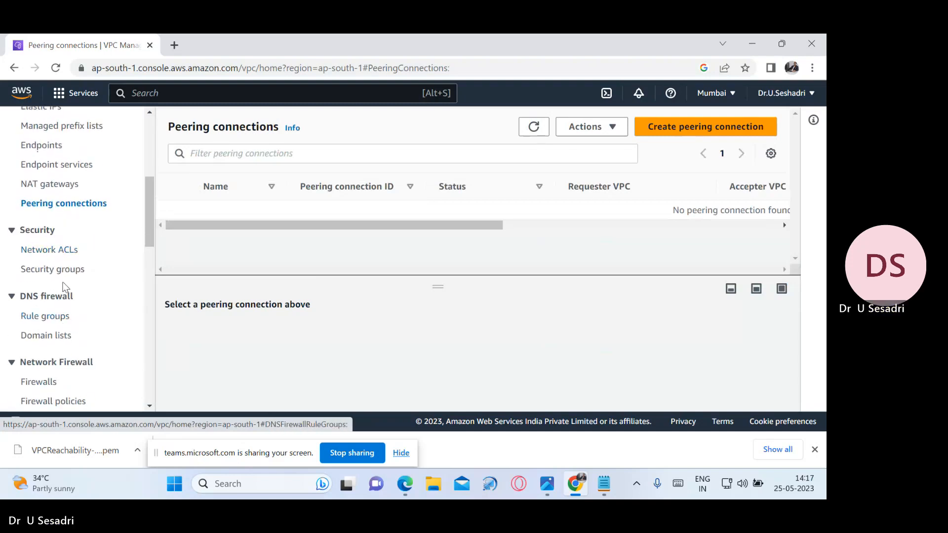
click(62, 273)
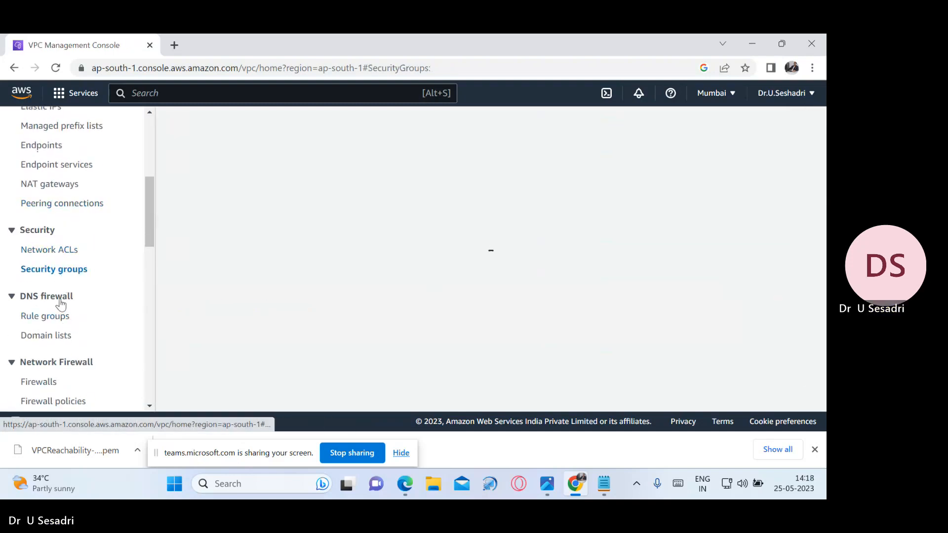
click(60, 320)
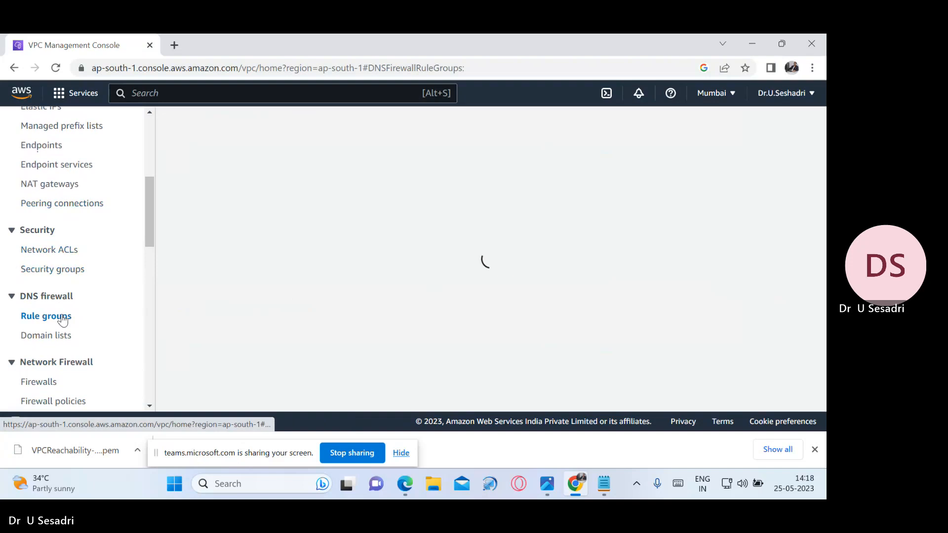
Open AWS Network Manager in its own browser tab from the VPC console and bring that tab to the front.
scroll(64, 340, down, 1)
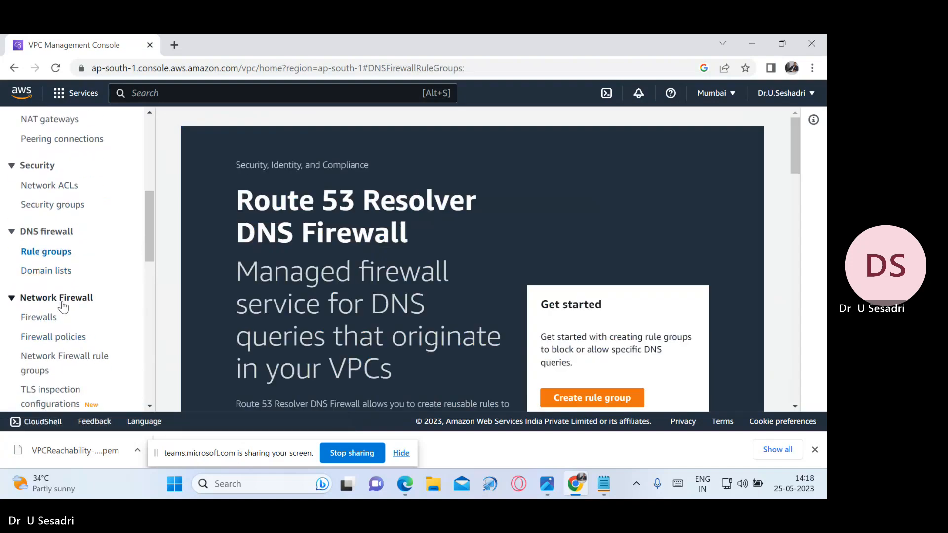
scroll(59, 310, down, 1)
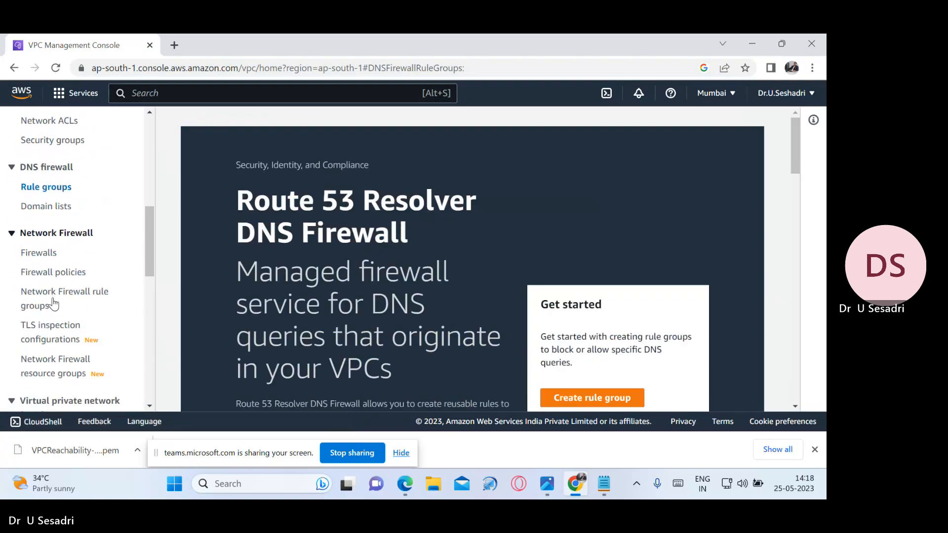
scroll(79, 310, down, 1)
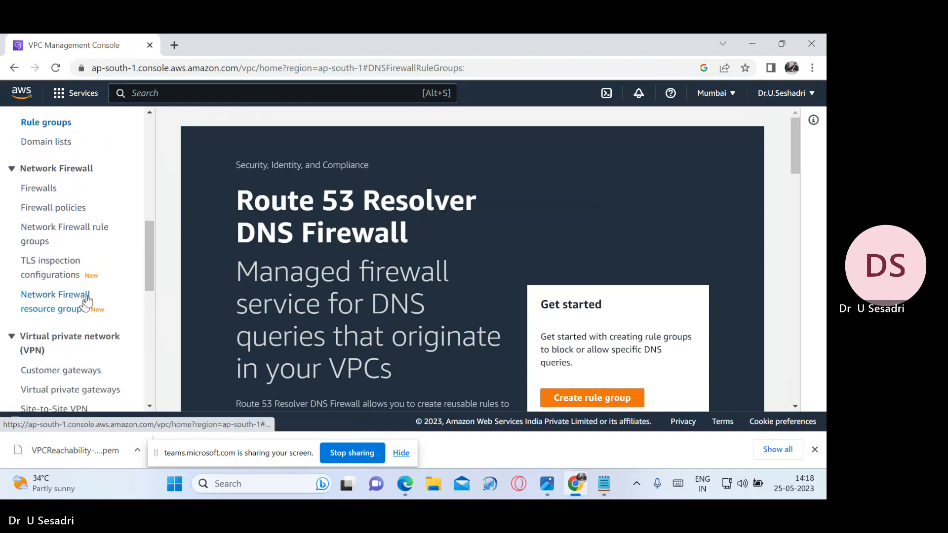
scroll(87, 287, down, 1)
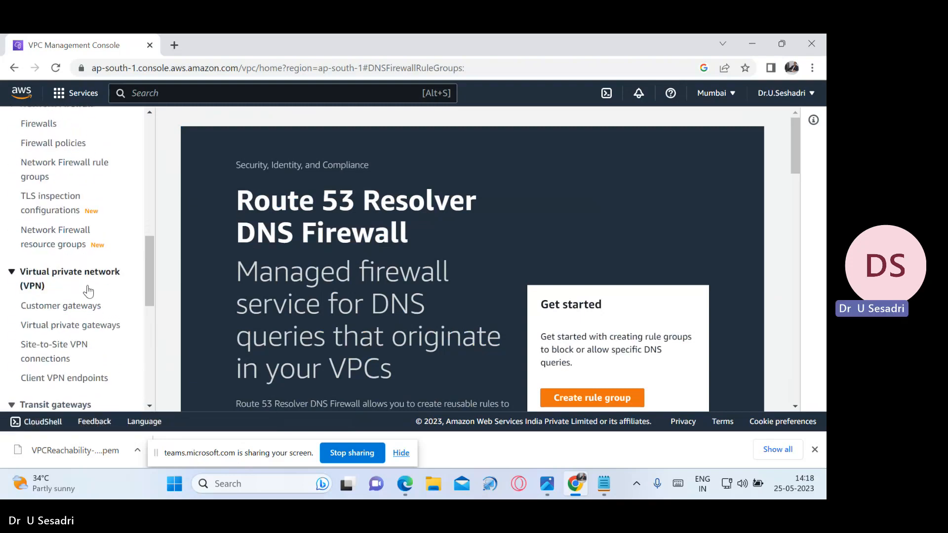
scroll(87, 296, down, 1)
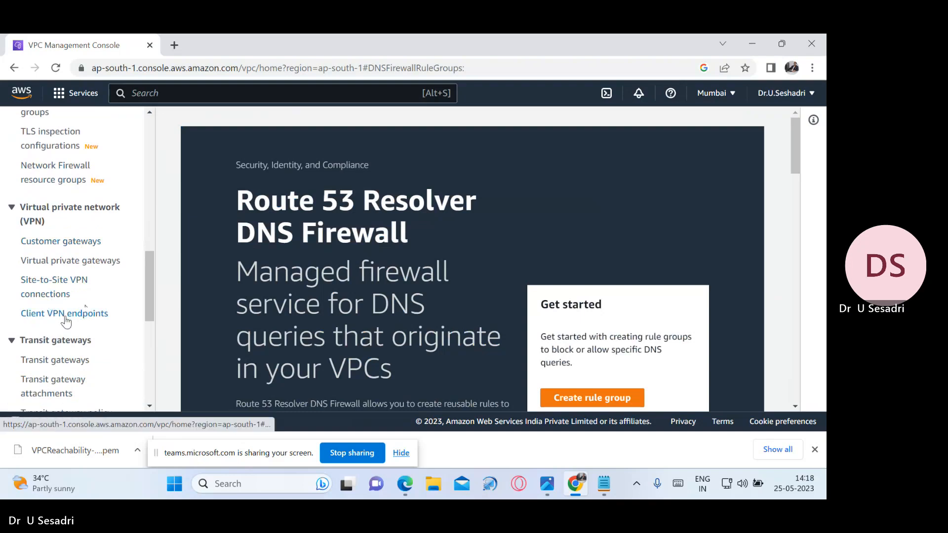
scroll(81, 319, down, 2)
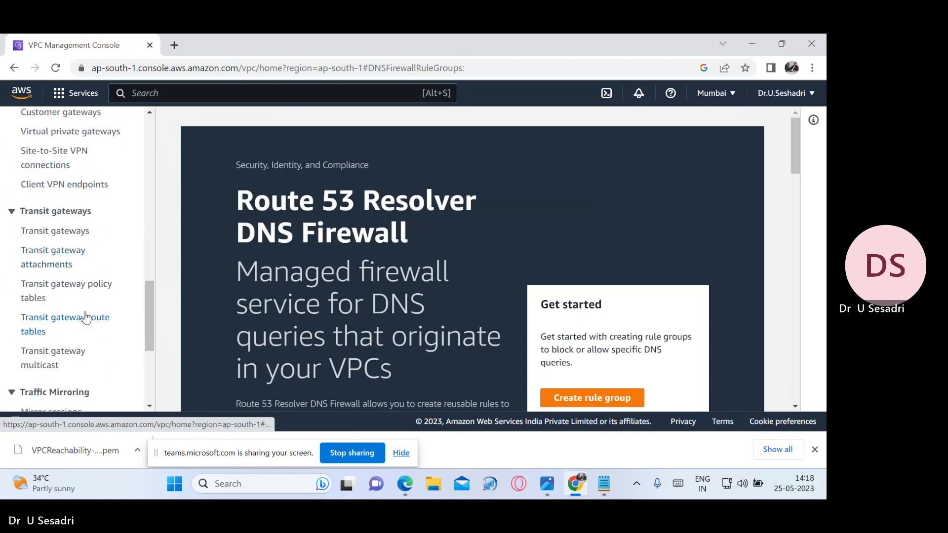
scroll(85, 317, down, 3)
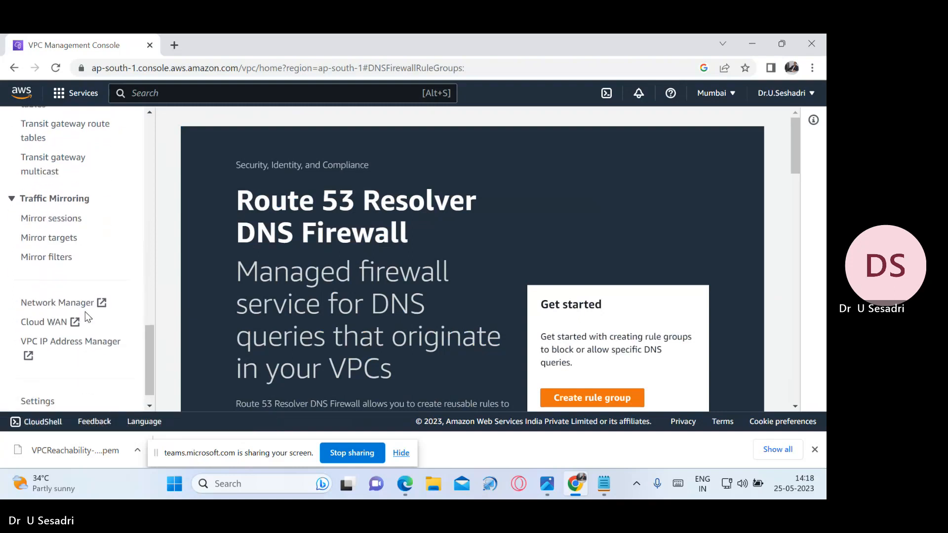
scroll(85, 317, down, 1)
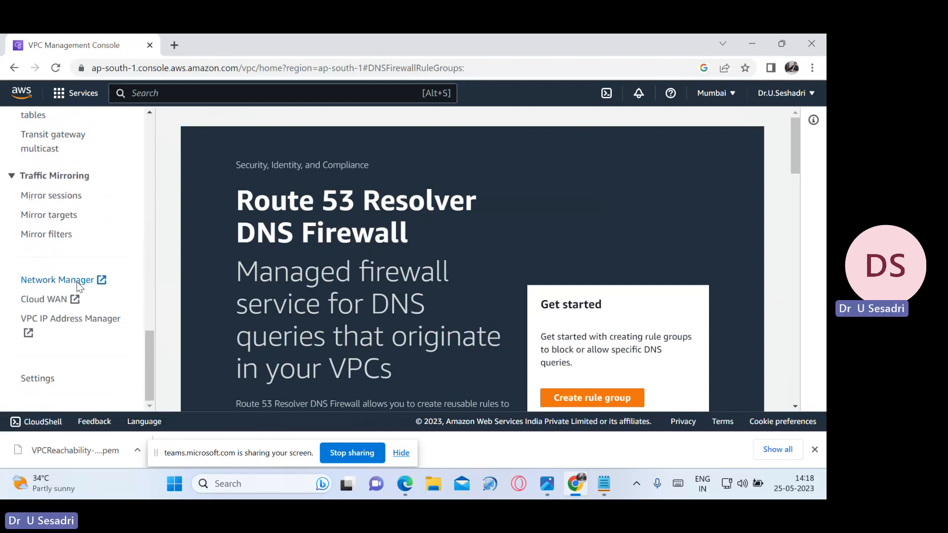
click(77, 282)
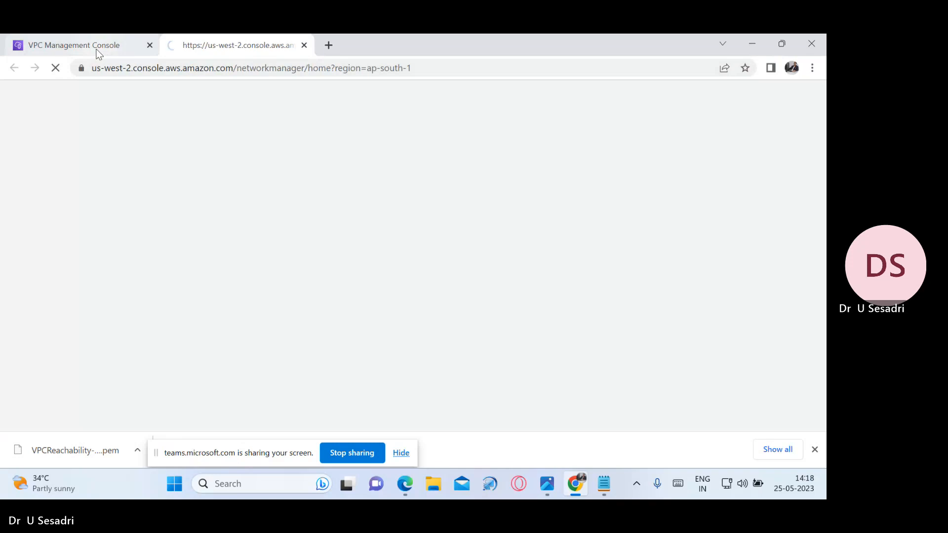
click(97, 51)
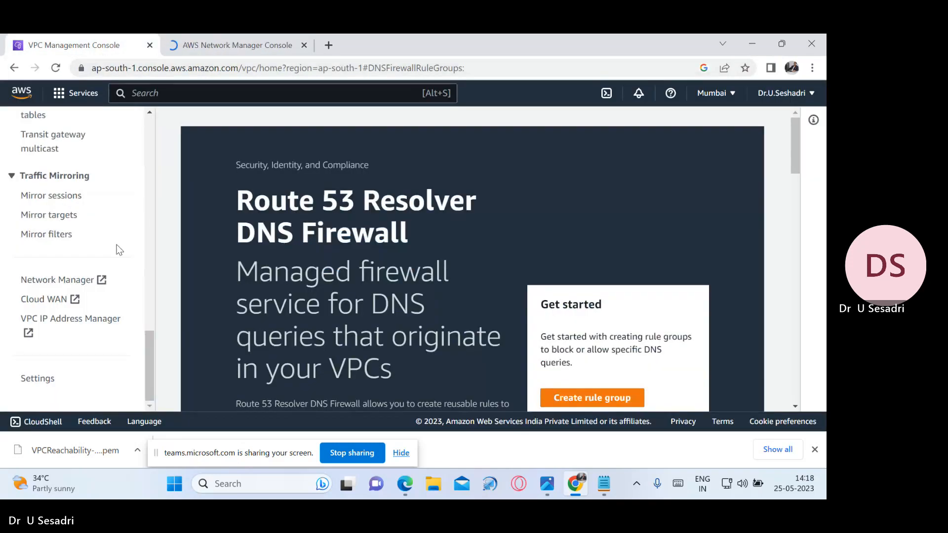
click(188, 39)
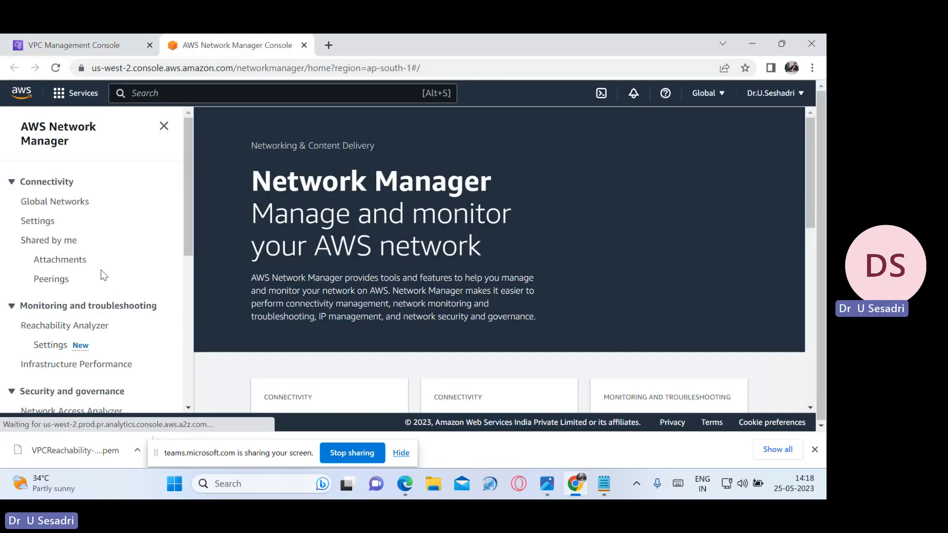
click(88, 40)
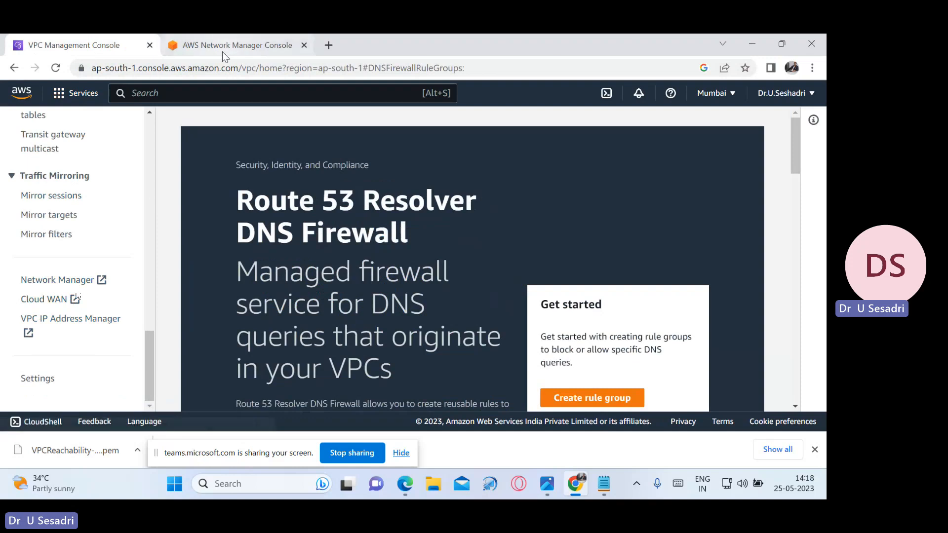
click(77, 279)
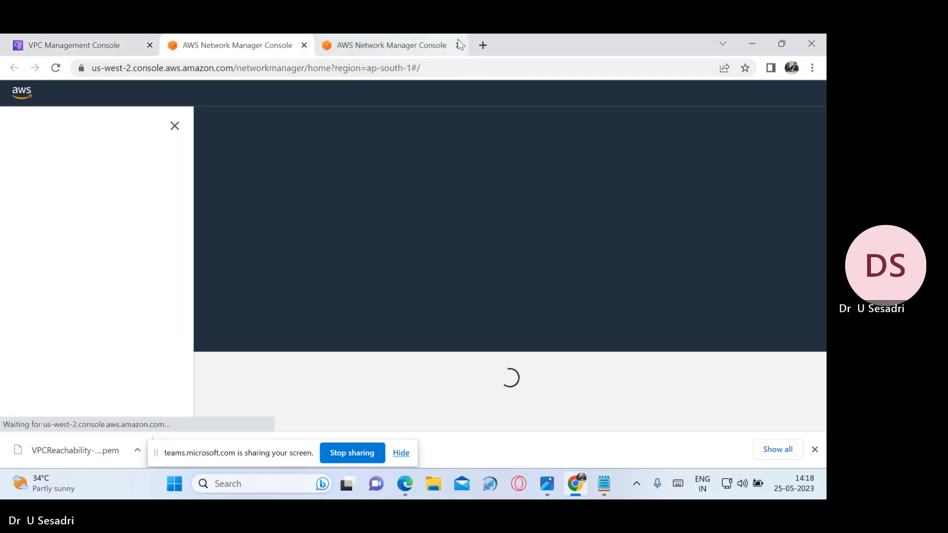
click(458, 45)
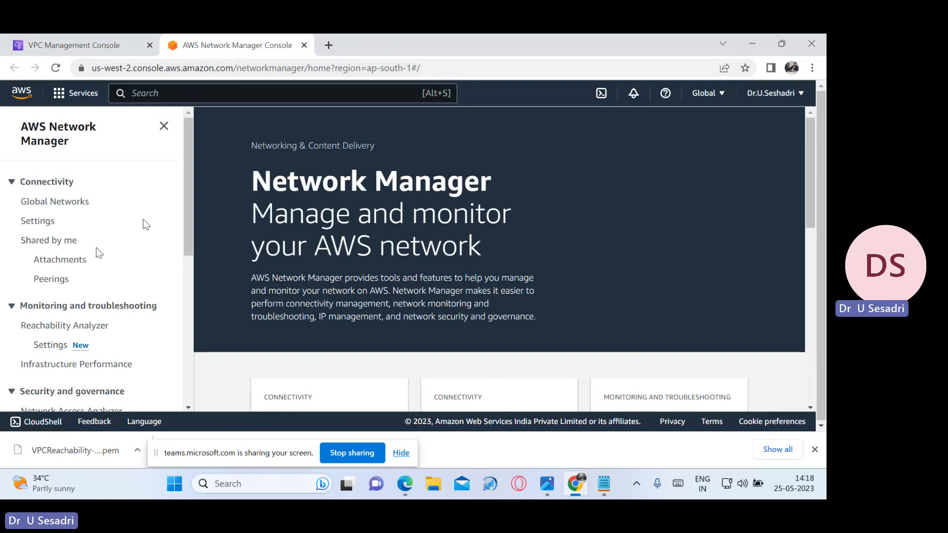
Open Reachability Analyzer in Network Manager, start creating a path to analyze, and look over its source, destination and protocol sections.
click(94, 328)
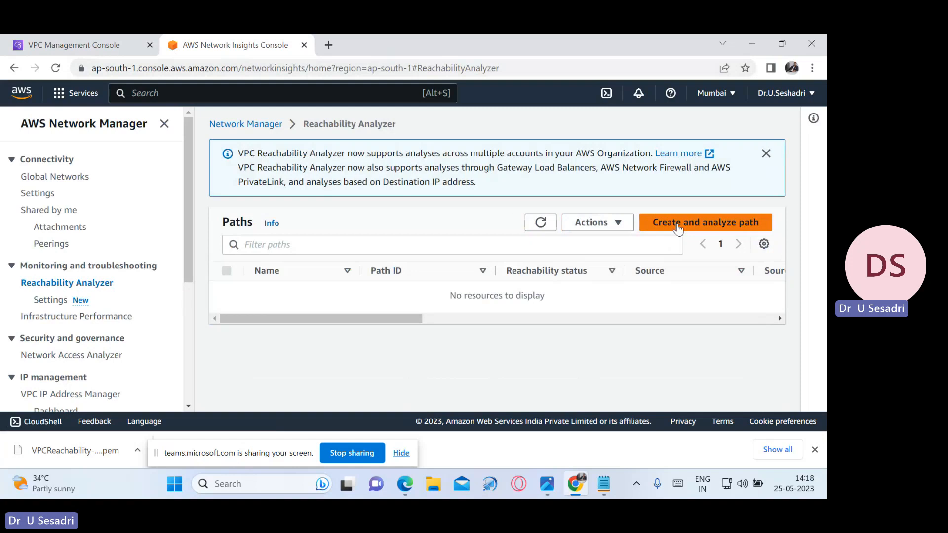
click(678, 225)
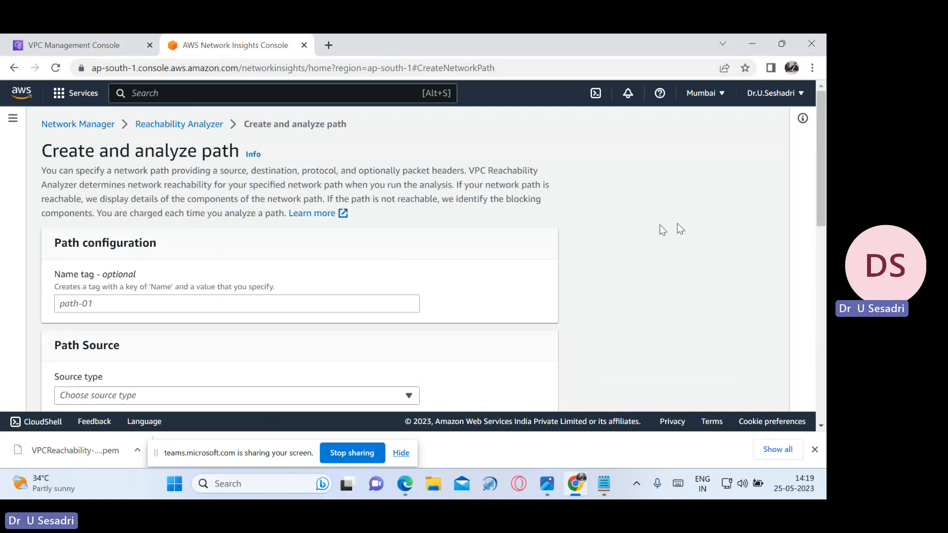
scroll(649, 227, down, 3)
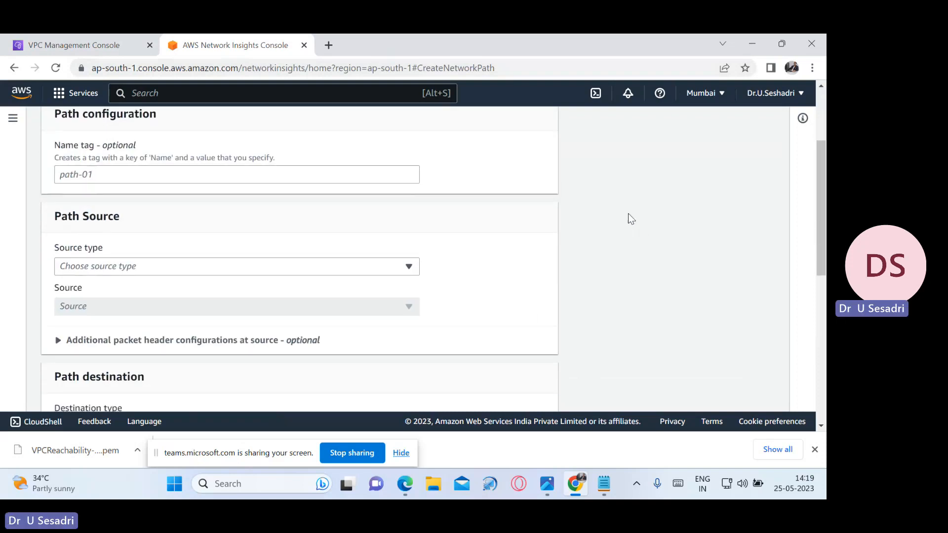
scroll(603, 188, down, 4)
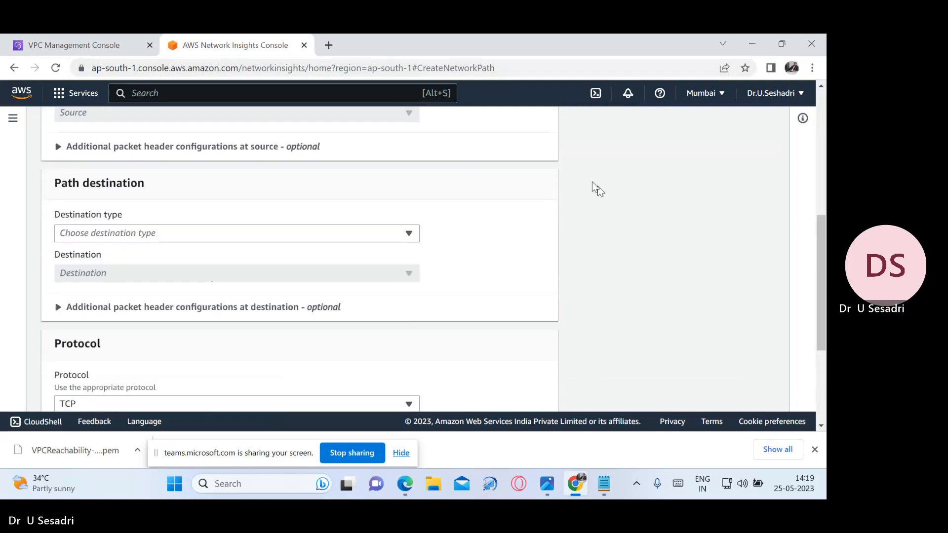
scroll(594, 186, up, 4)
scroll(376, 215, up, 3)
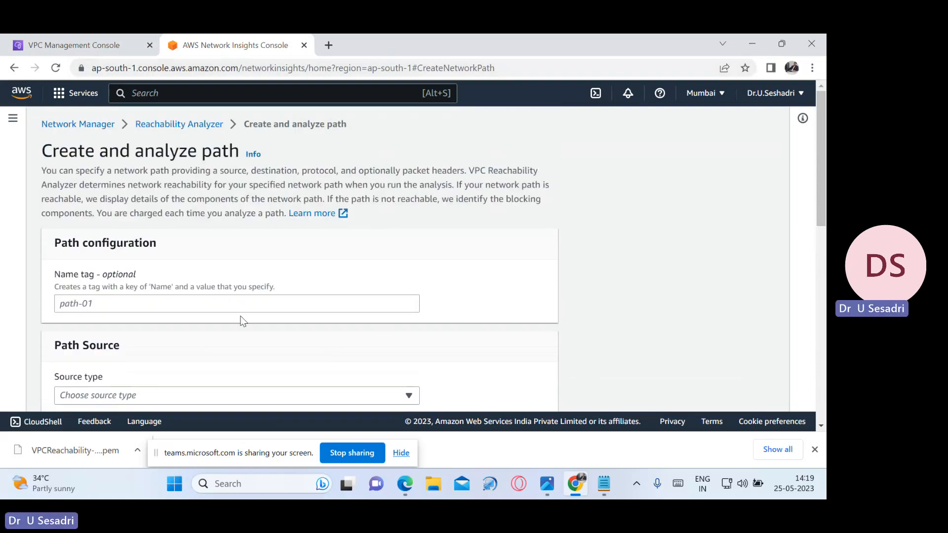
Name the new path VPCReachAnalyzer.
click(223, 303)
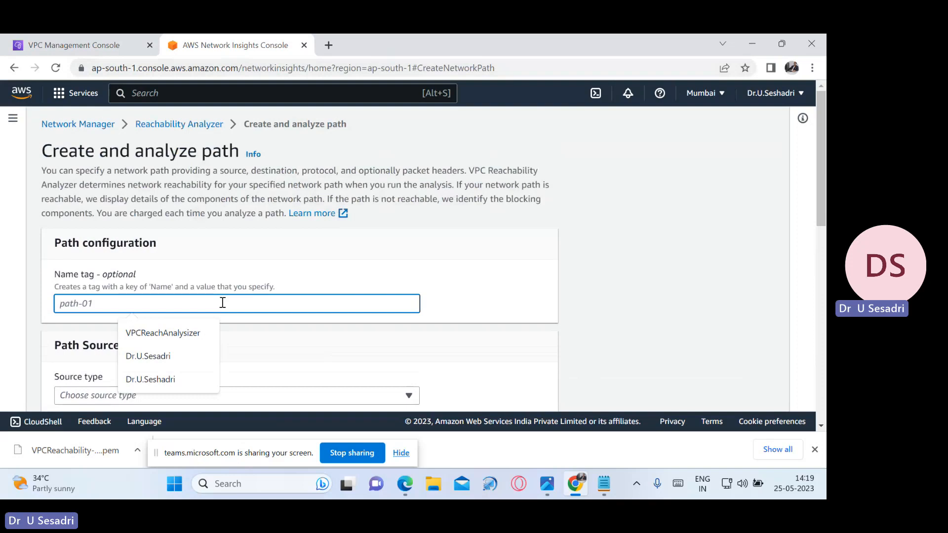
text(VPCReach)
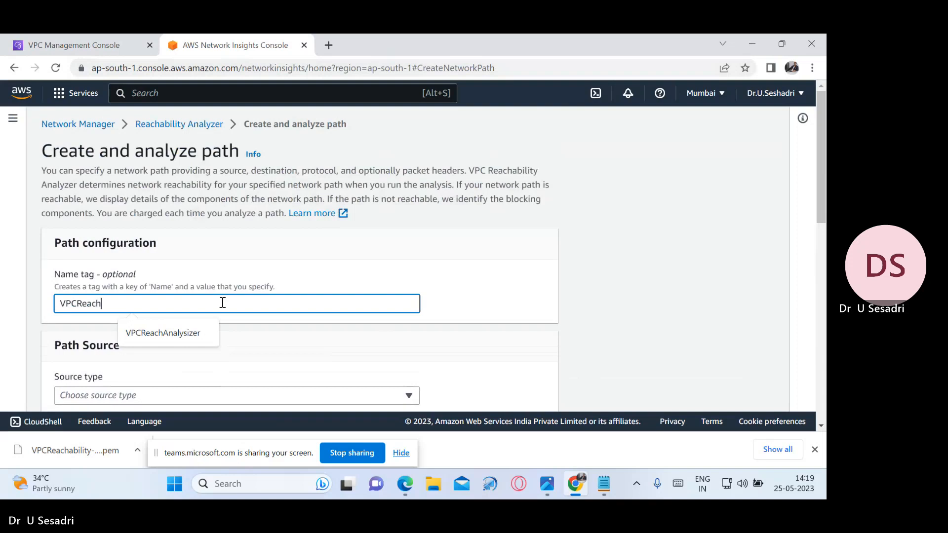
text(Analyzer)
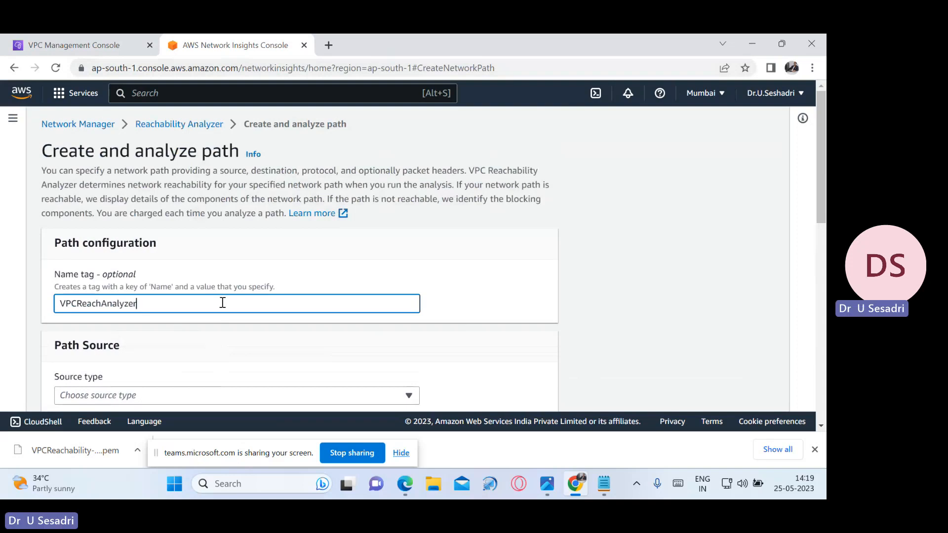
Set the path's source type to Instances and choose the VPCReachability-Linux instance as the source.
scroll(304, 319, down, 1)
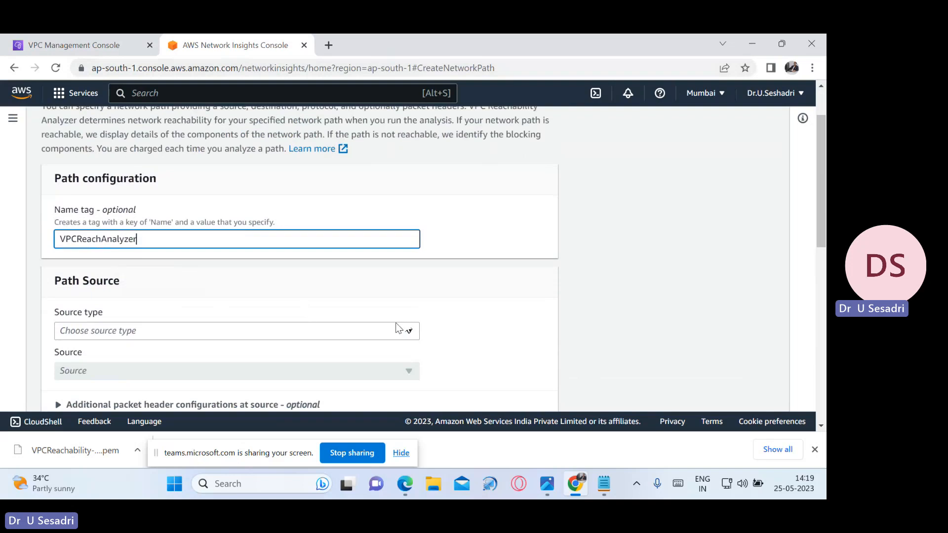
scroll(361, 334, down, 1)
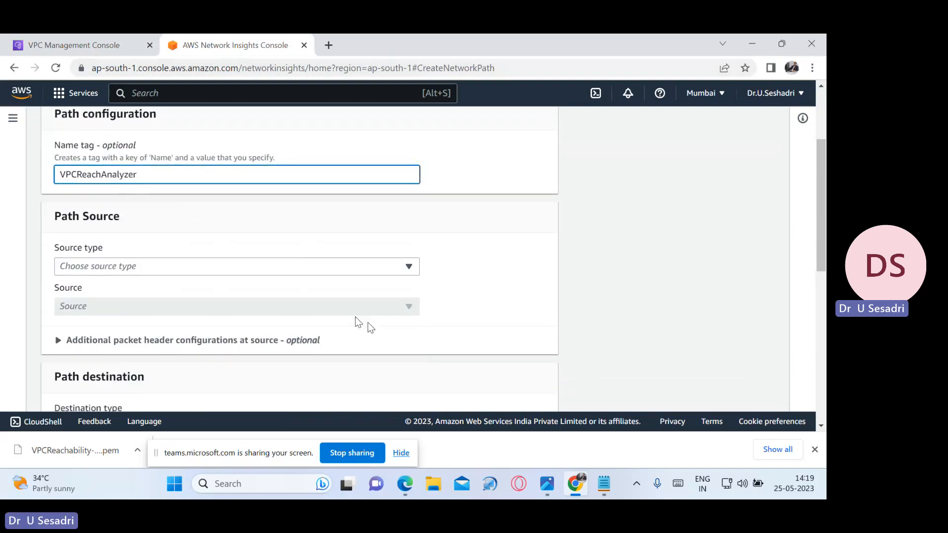
scroll(360, 322, down, 1)
click(417, 200)
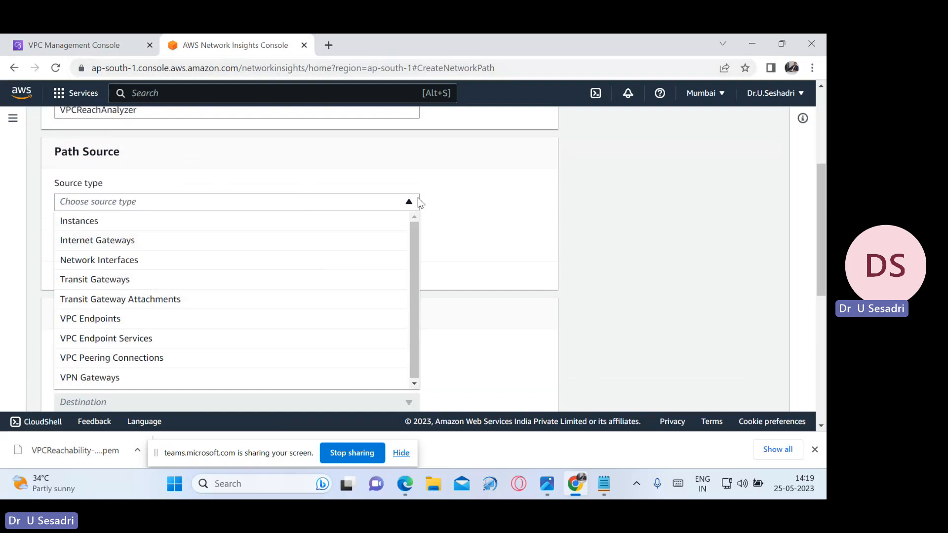
click(305, 223)
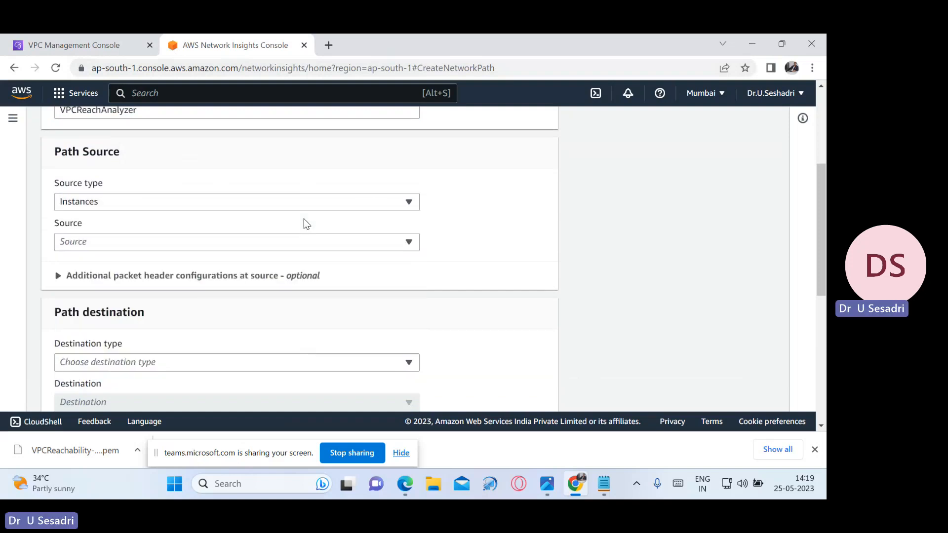
click(401, 243)
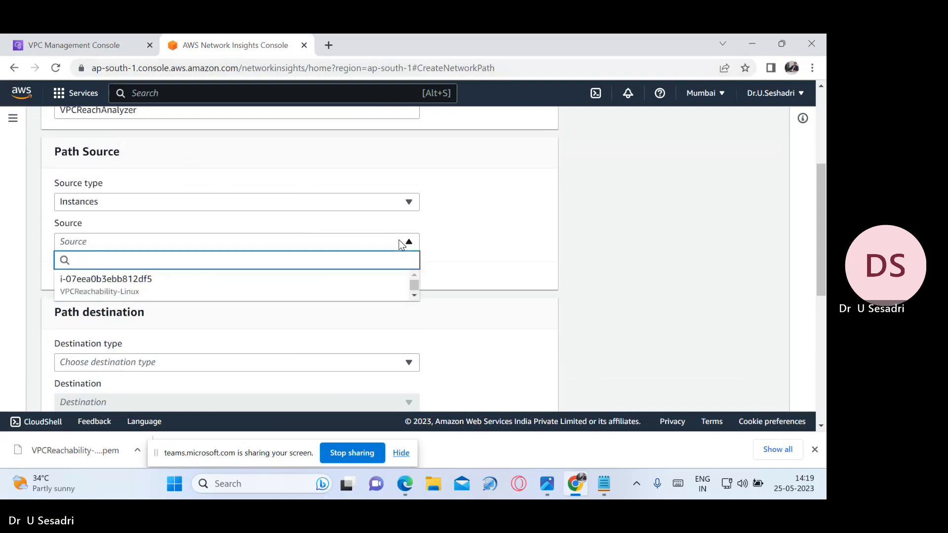
click(177, 292)
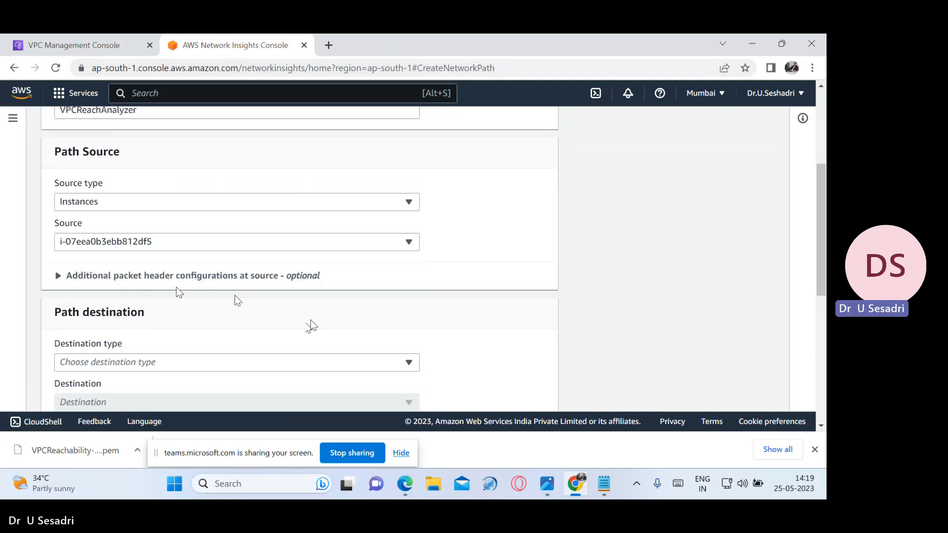
Set the path's destination type to Internet Gateways and choose the VPCReachnet gateway as the destination.
scroll(239, 321, down, 1)
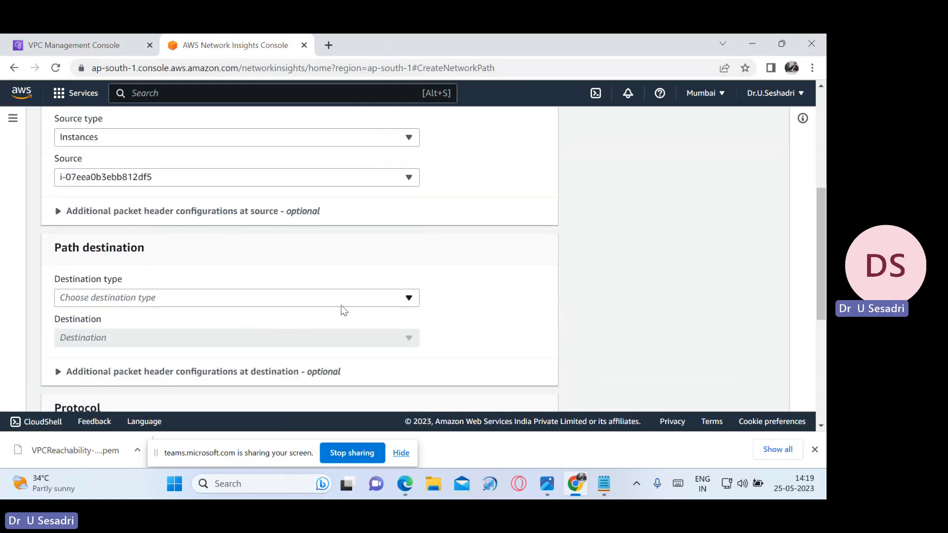
click(388, 301)
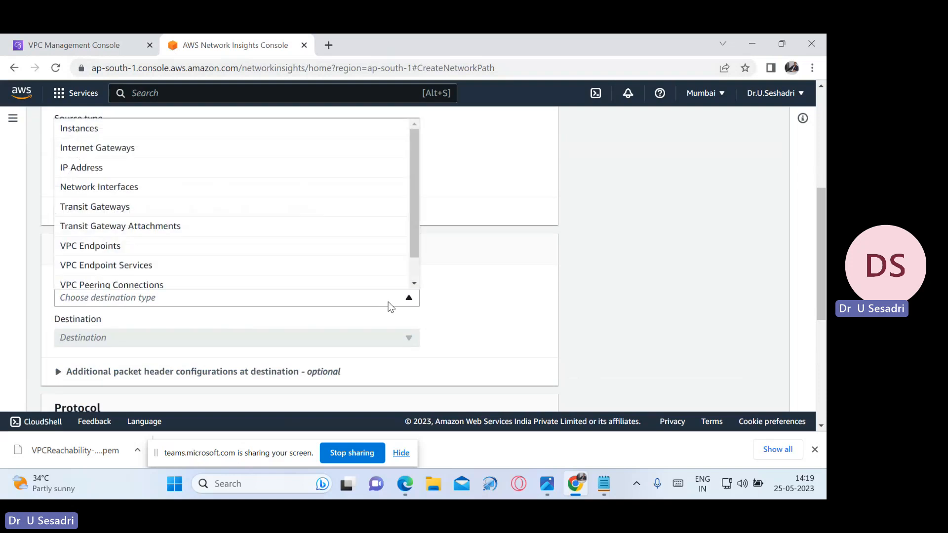
key(Down)
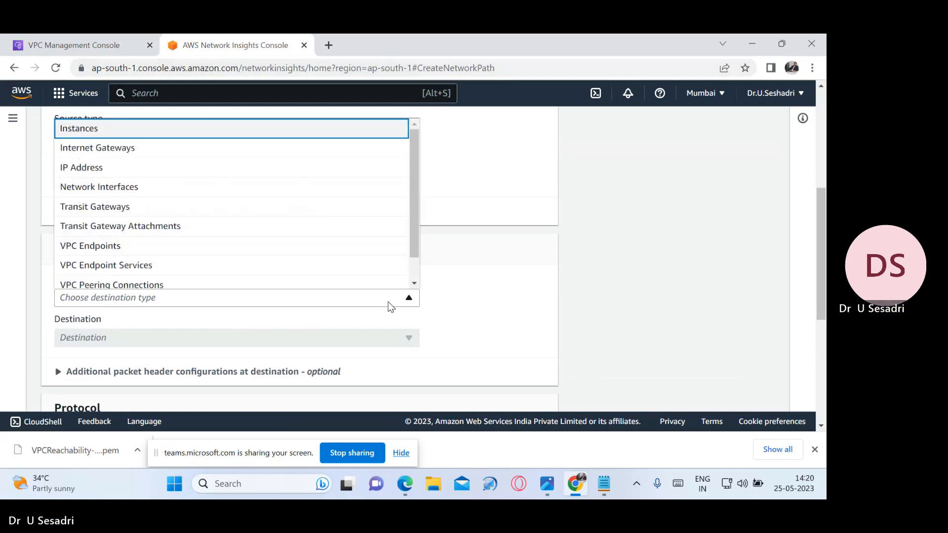
click(176, 141)
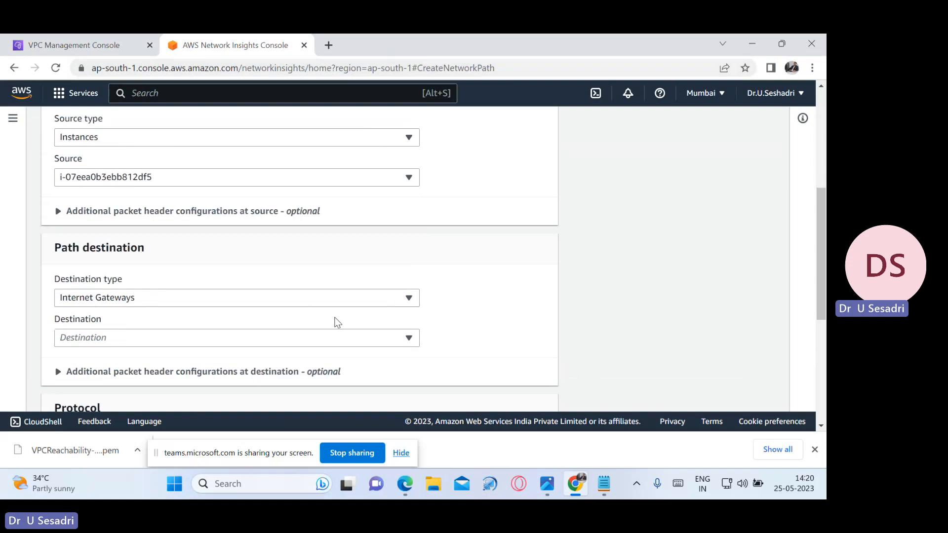
click(407, 340)
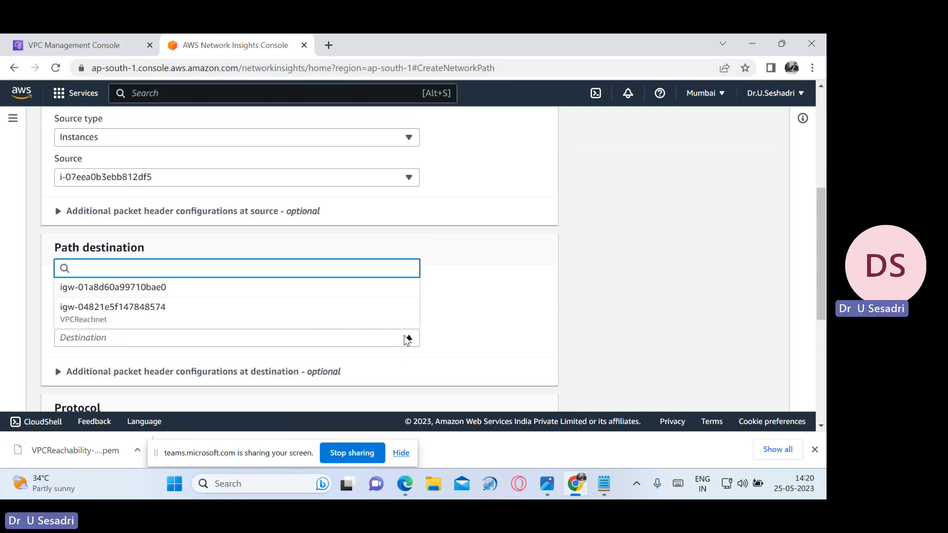
click(262, 319)
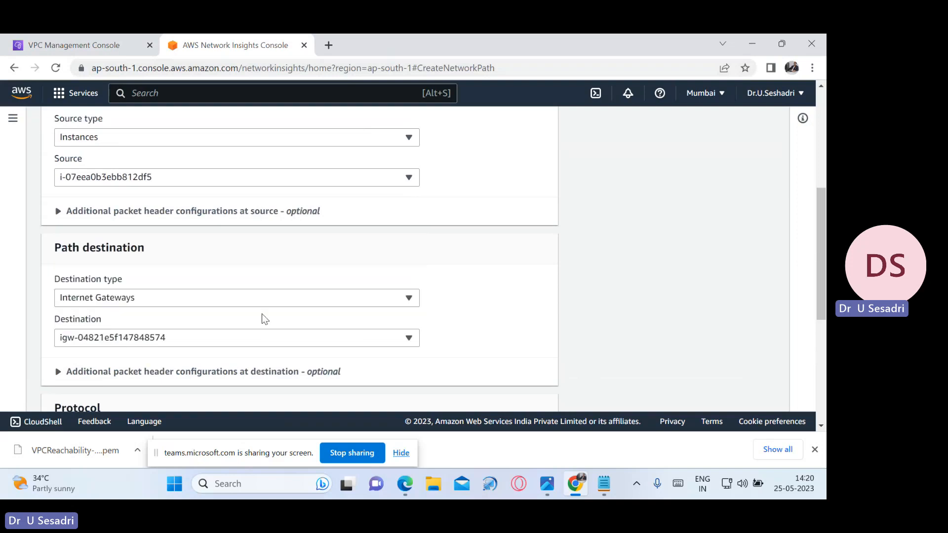
Review the path's name, source, destination, TCP protocol and tags, and create and analyze the path.
scroll(383, 292, up, 3)
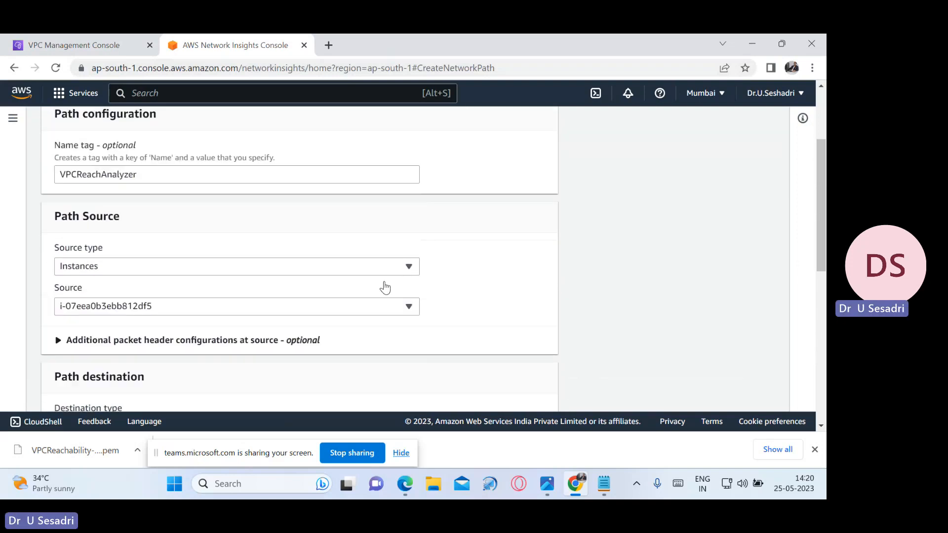
scroll(290, 243, up, 2)
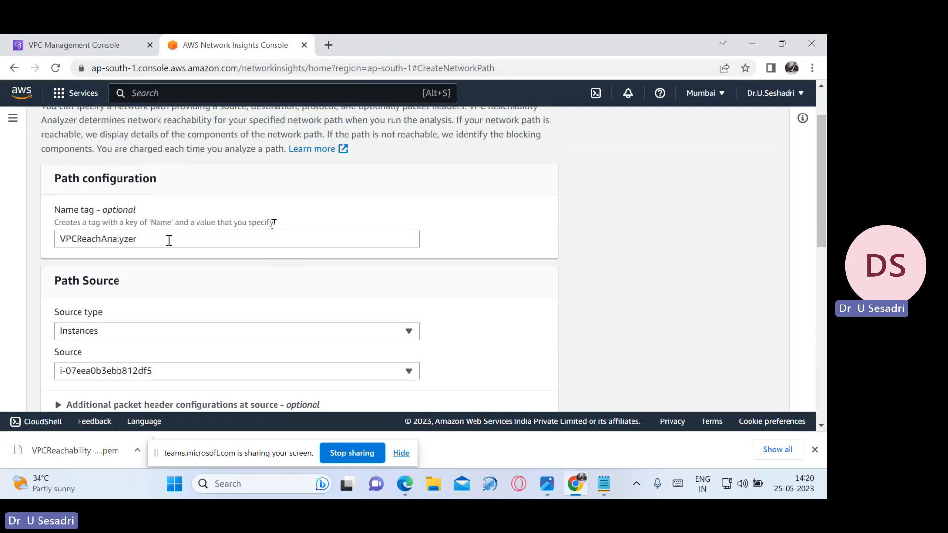
scroll(340, 296, down, 3)
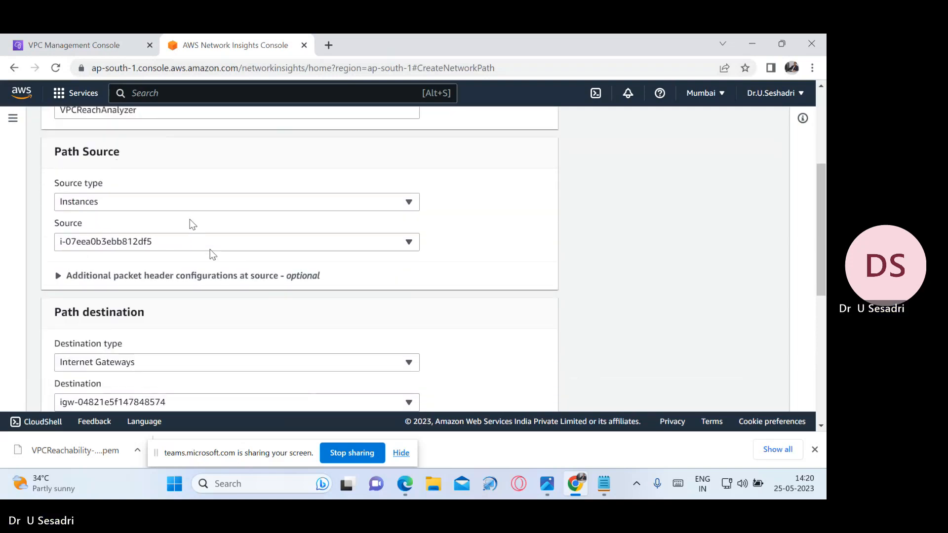
scroll(355, 291, down, 1)
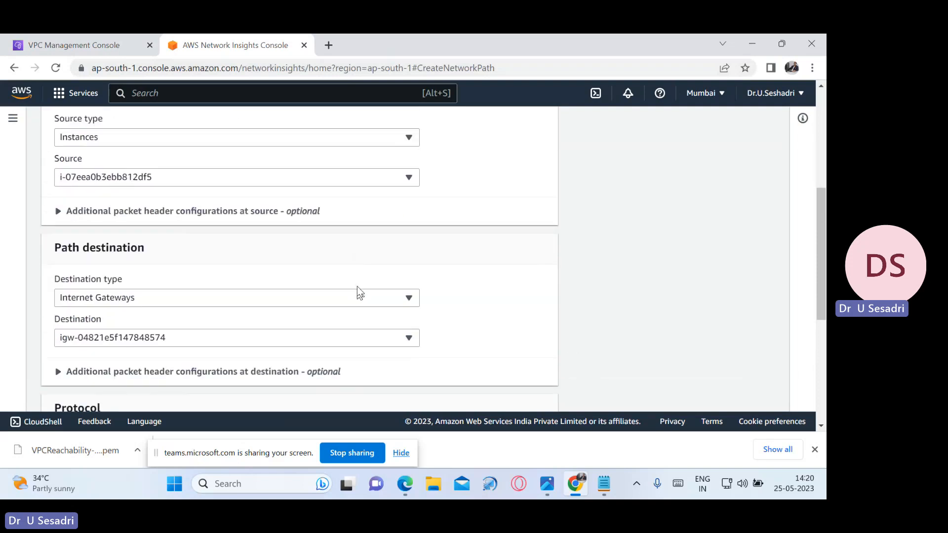
scroll(340, 277, up, 1)
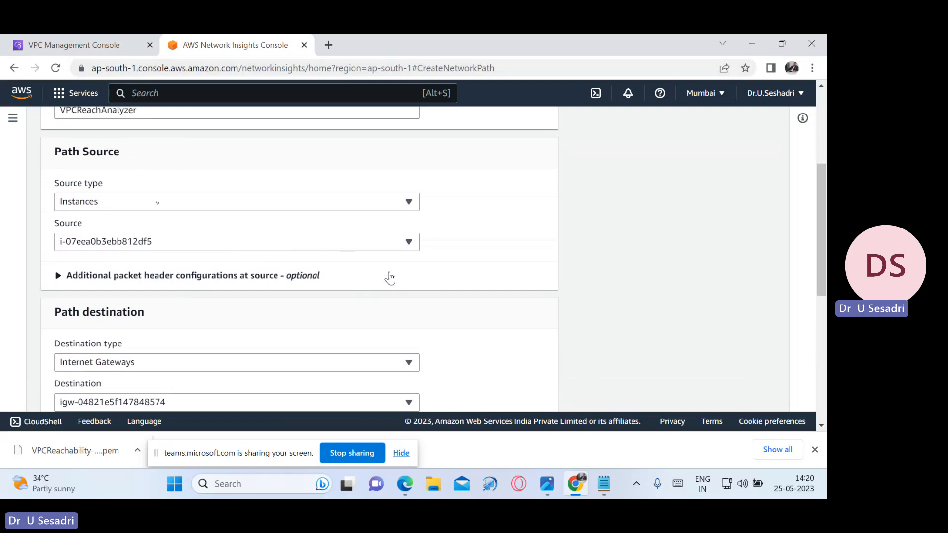
scroll(395, 285, down, 1)
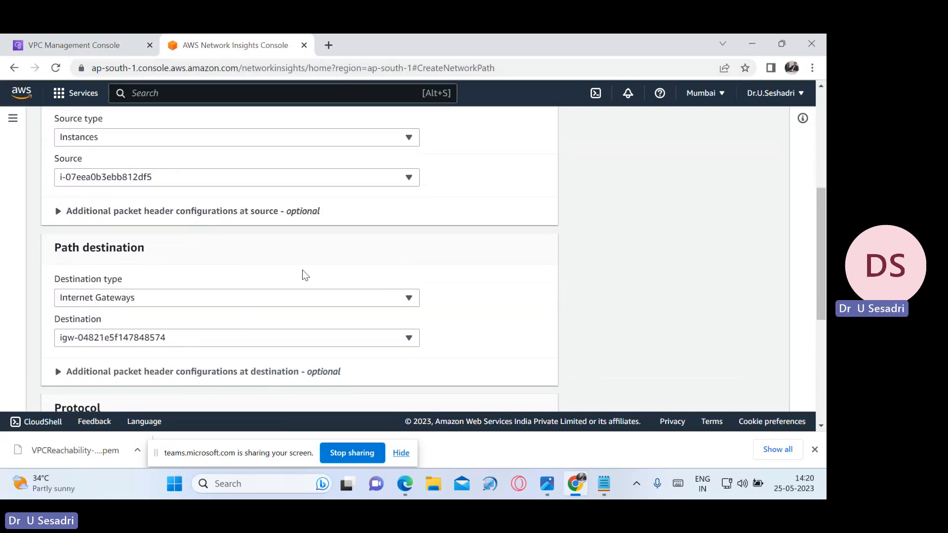
scroll(326, 288, down, 1)
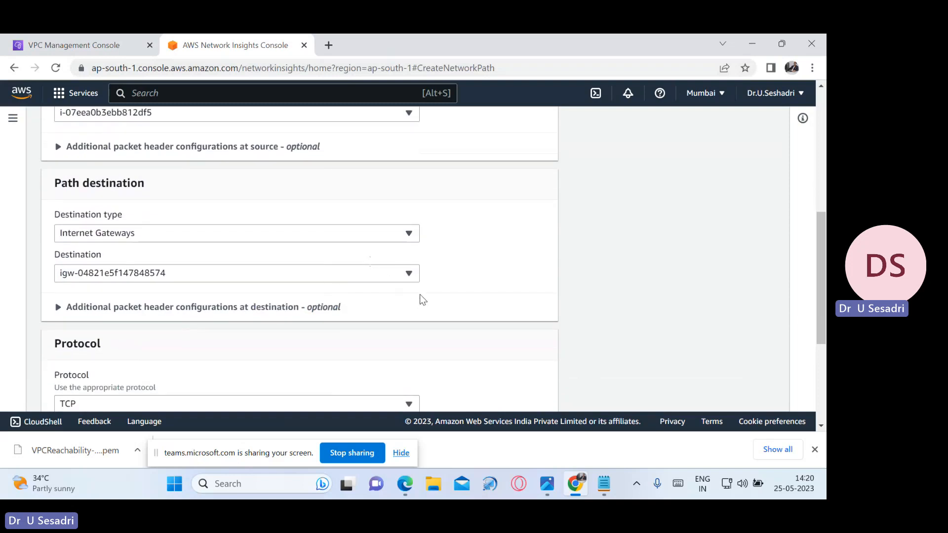
scroll(406, 304, down, 1)
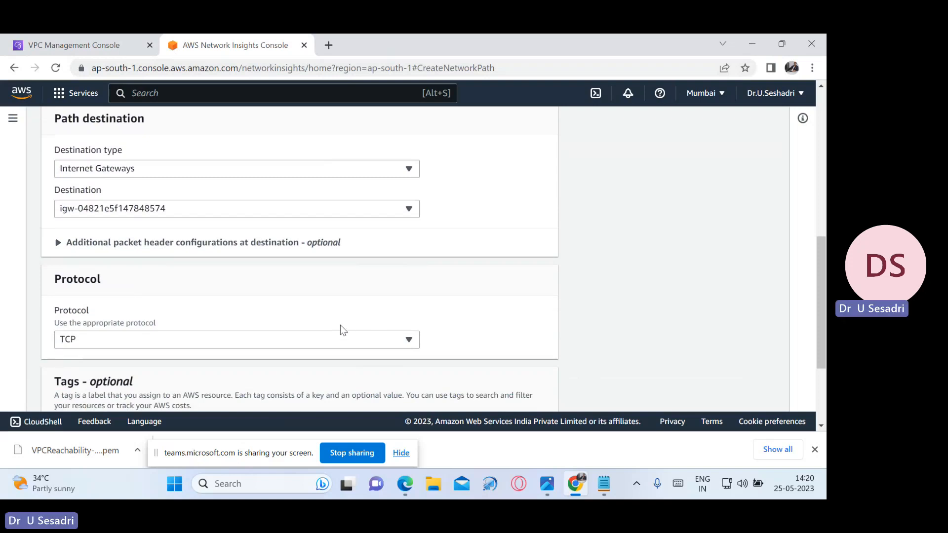
scroll(441, 303, down, 2)
scroll(446, 304, down, 1)
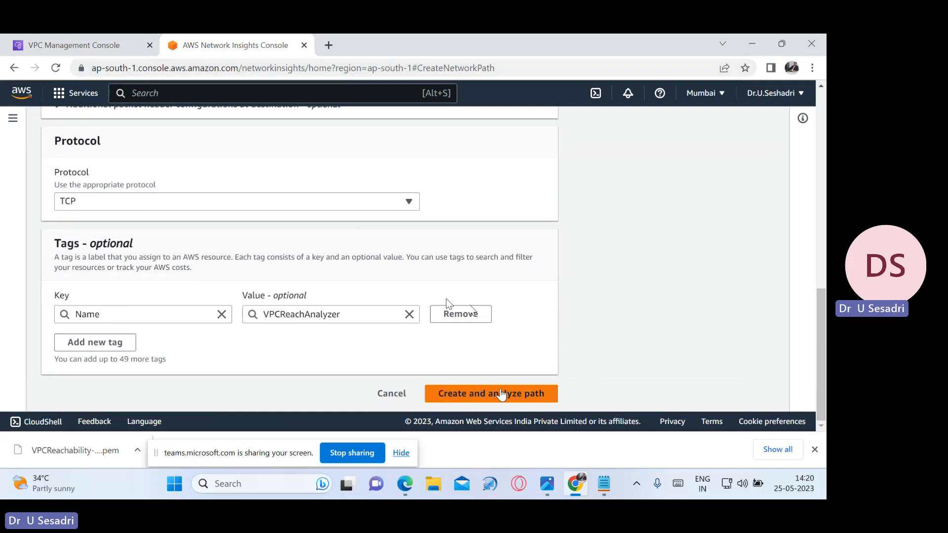
click(501, 394)
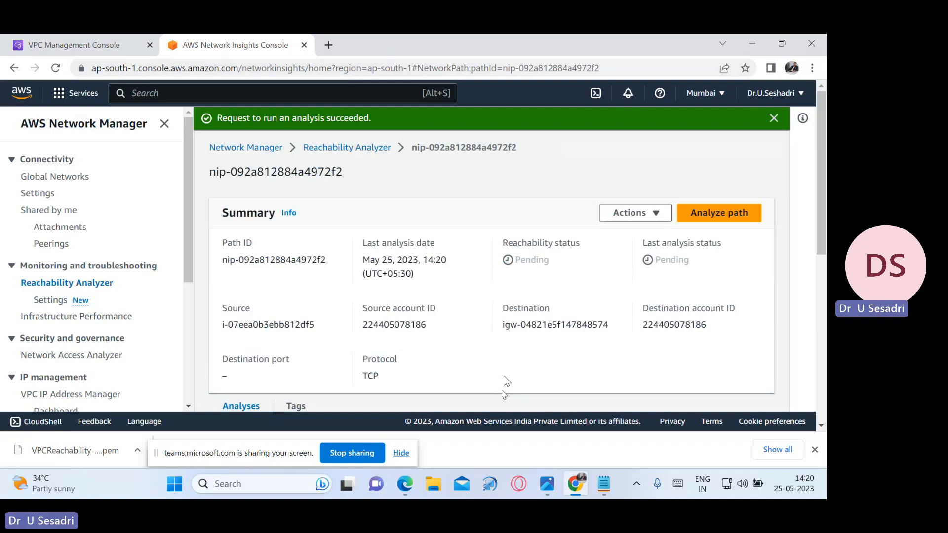
Open the details of the VPCReachAnalyzer path from the Reachability Analyzer path list.
click(103, 285)
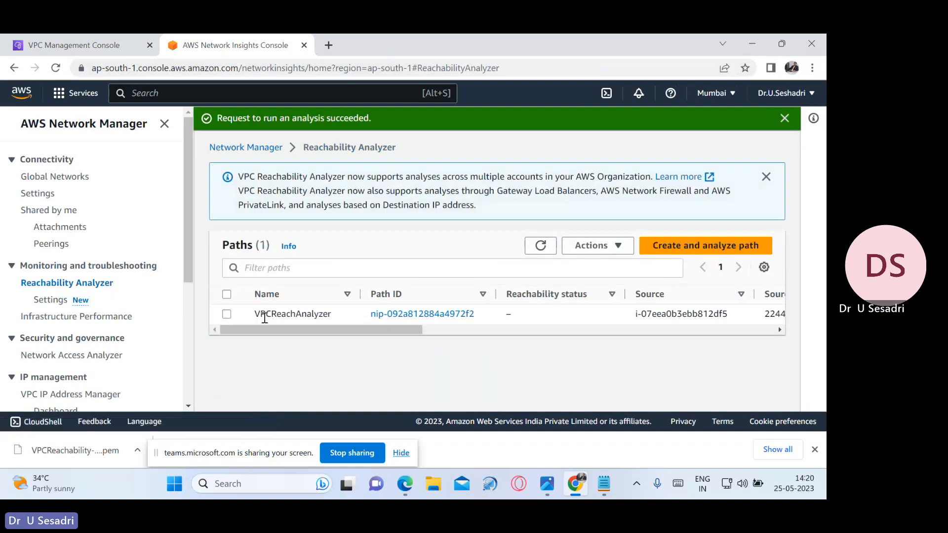
click(227, 315)
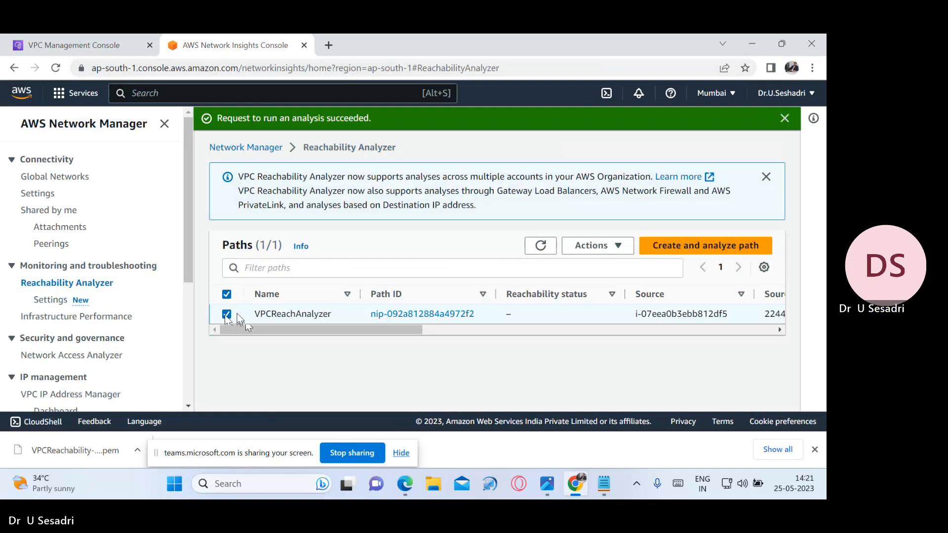
click(595, 246)
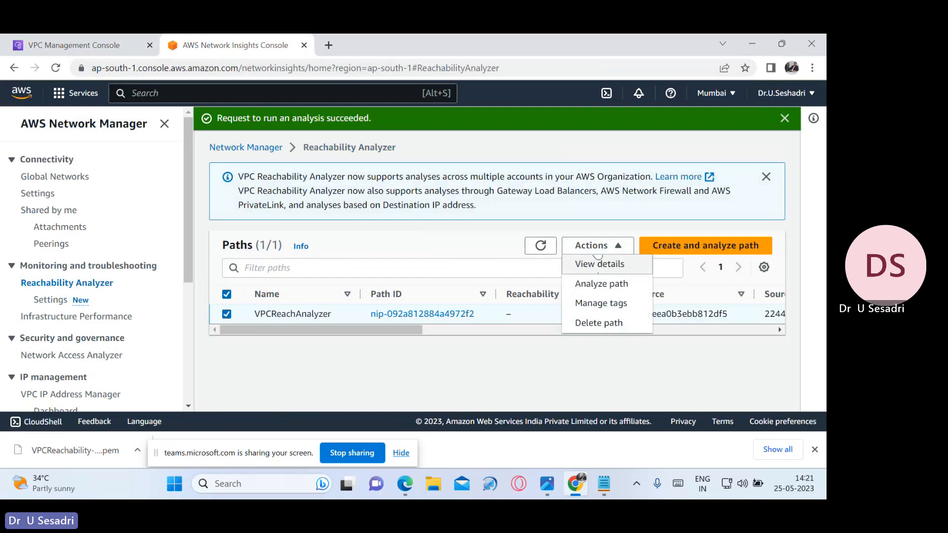
click(598, 264)
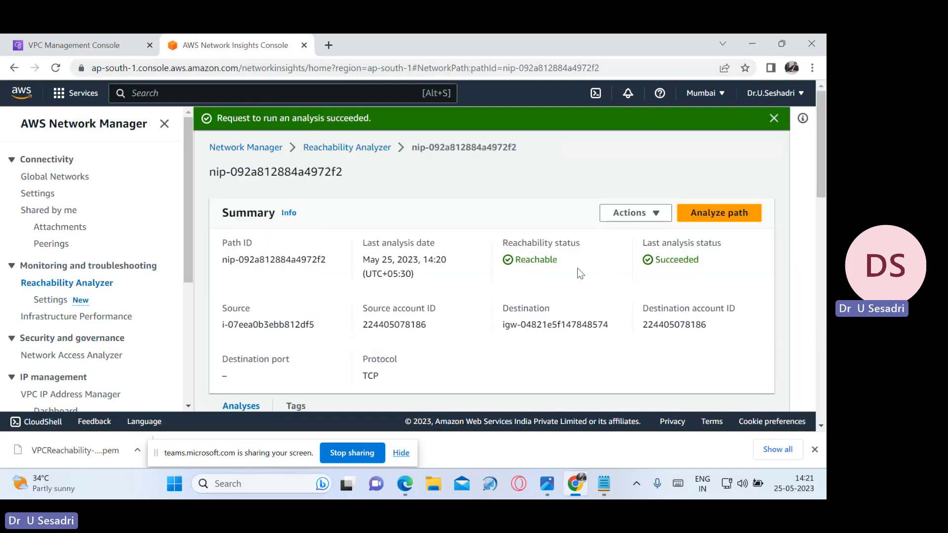
Examine the path's analysis and its path details hop by hop, from the source instance to the destination internet gateway.
scroll(533, 314, down, 10)
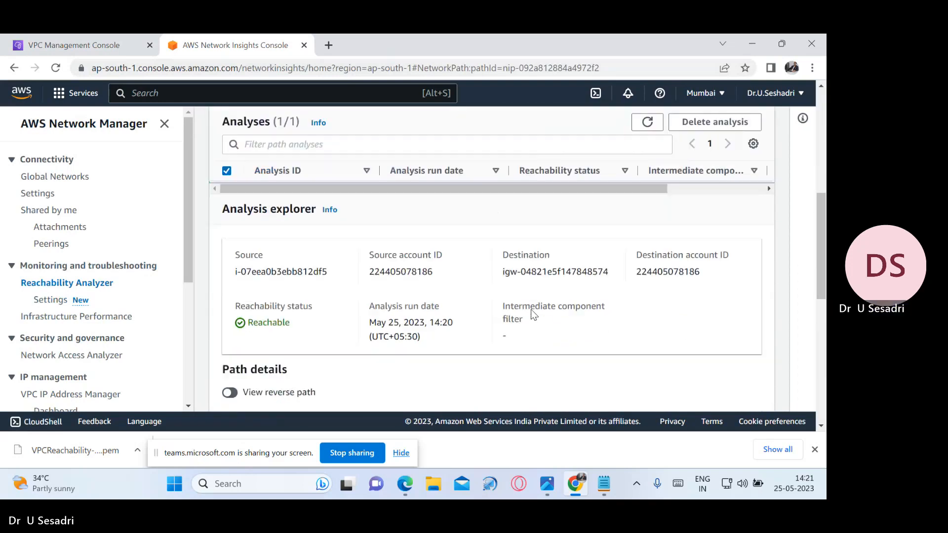
scroll(531, 308, down, 1)
scroll(531, 306, up, 3)
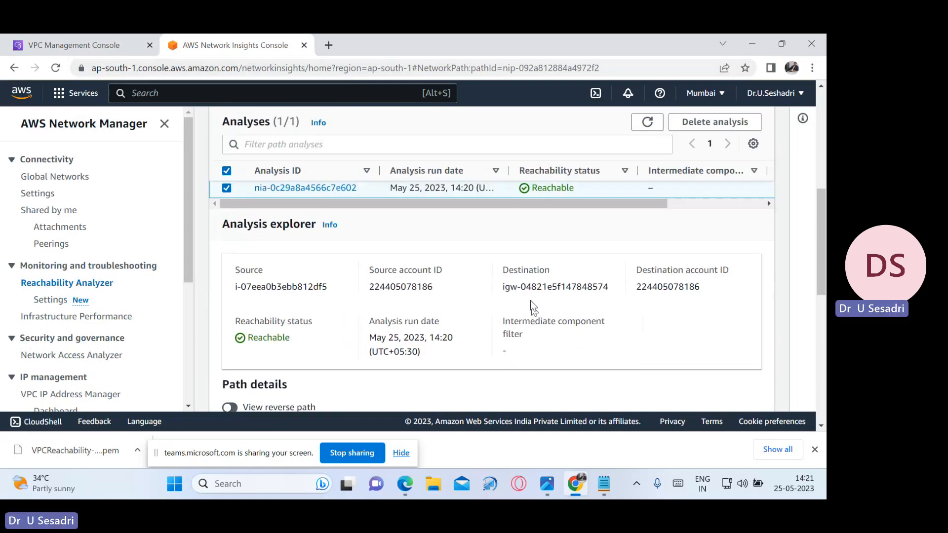
scroll(530, 300, down, 5)
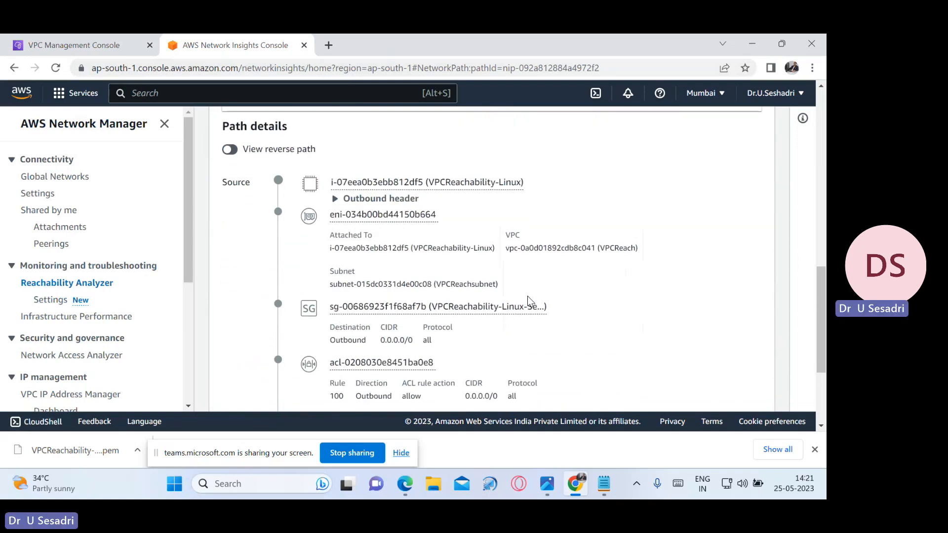
scroll(527, 298, down, 1)
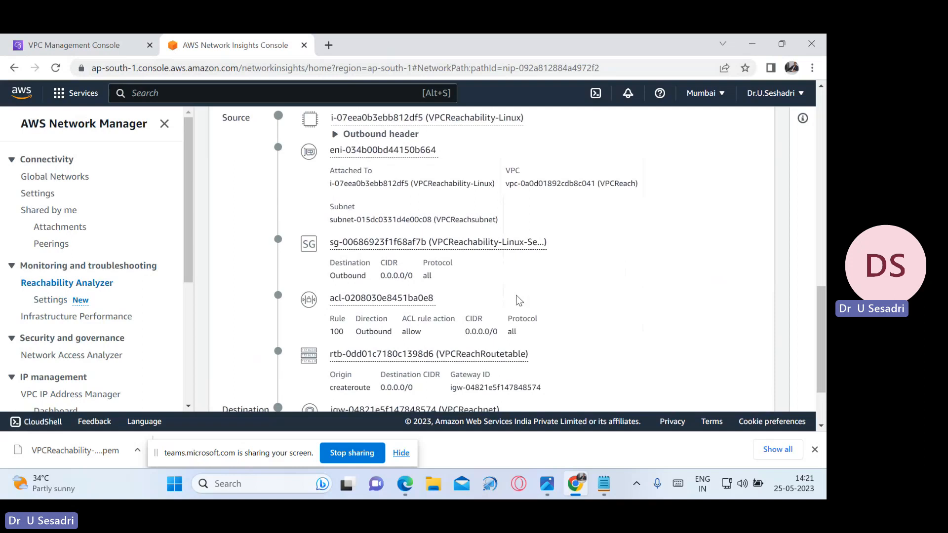
scroll(520, 300, up, 1)
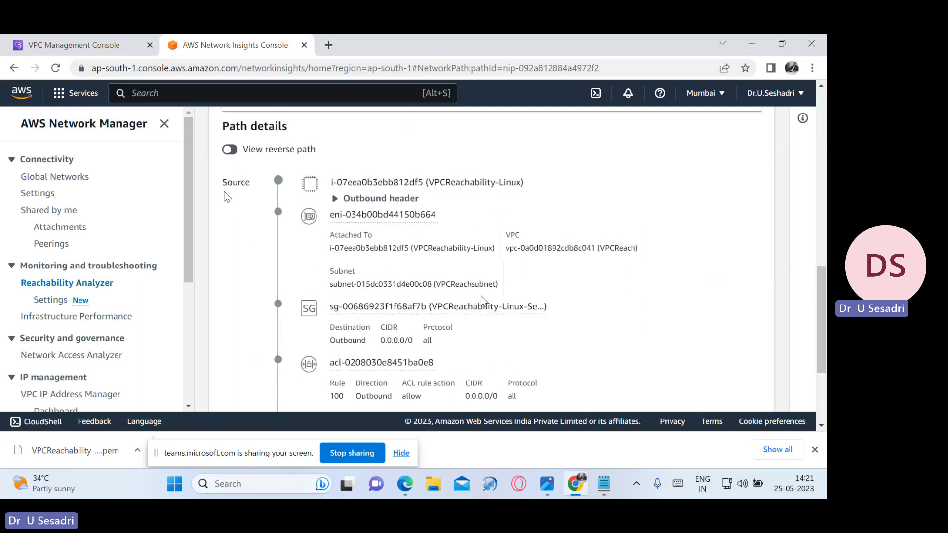
drag(221, 182, 258, 188)
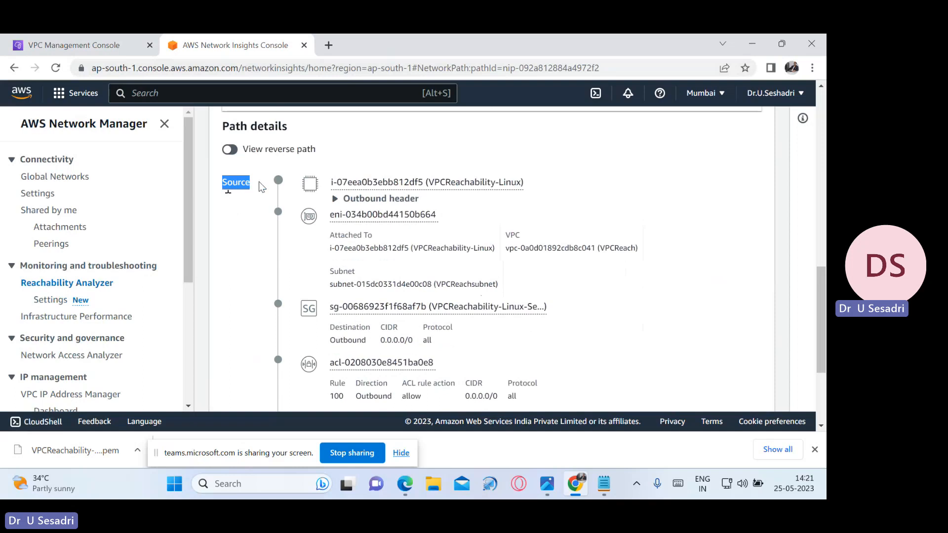
click(697, 176)
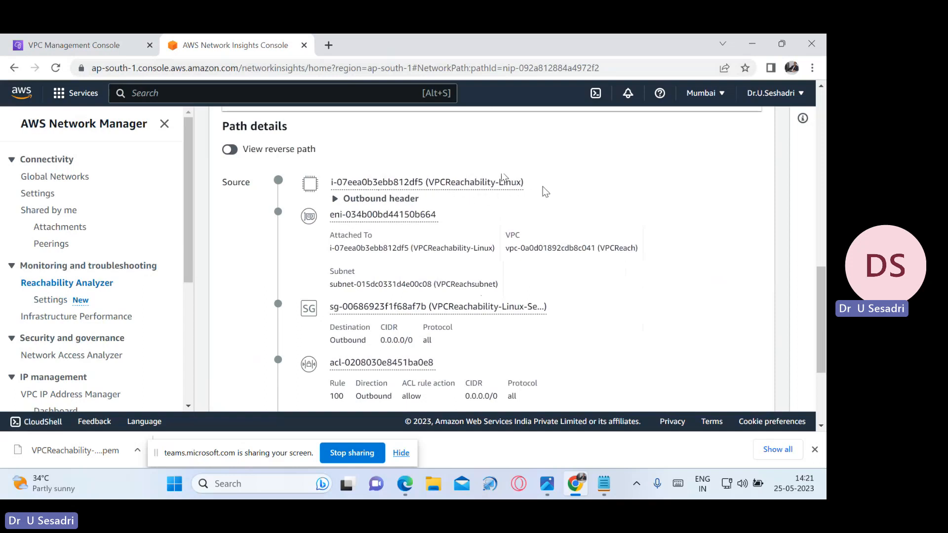
scroll(549, 212, down, 3)
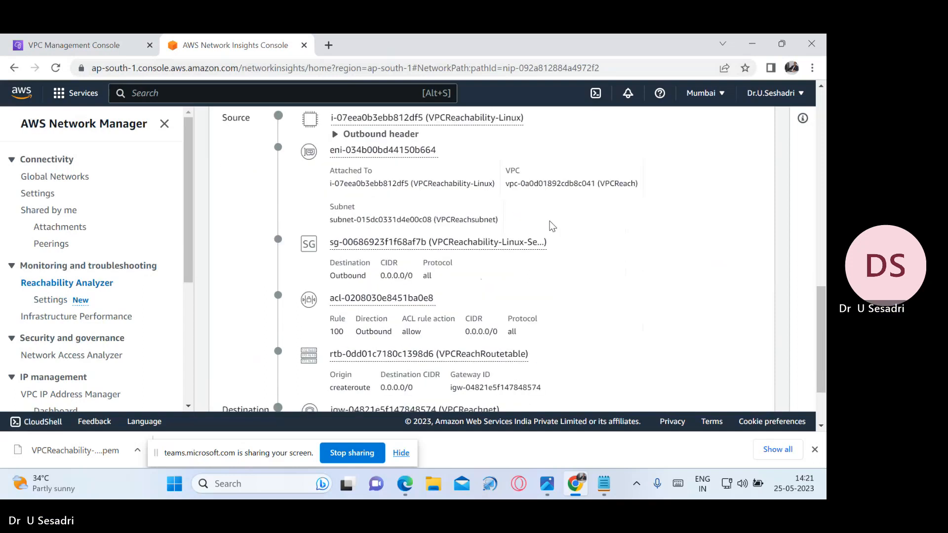
scroll(550, 225, down, 1)
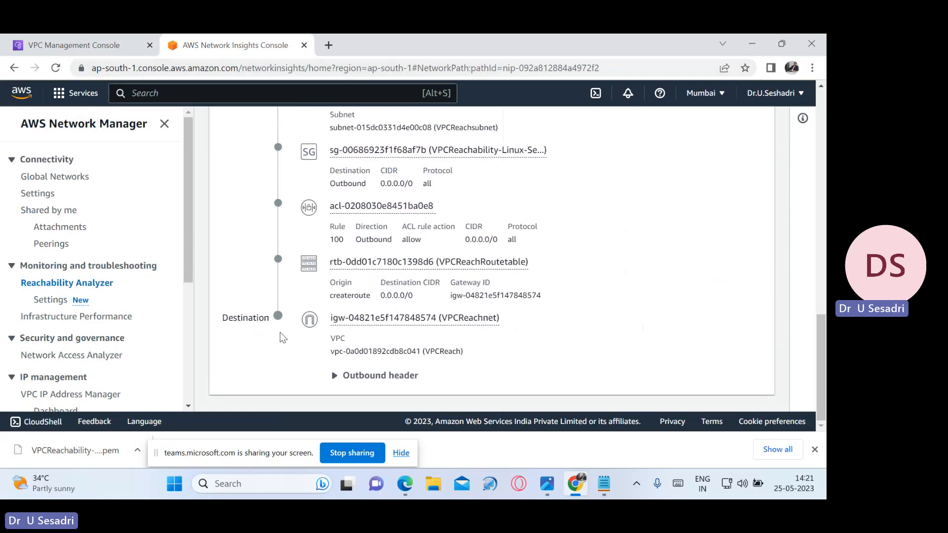
Check the reachability status in the analysis explorer.
scroll(425, 313, up, 5)
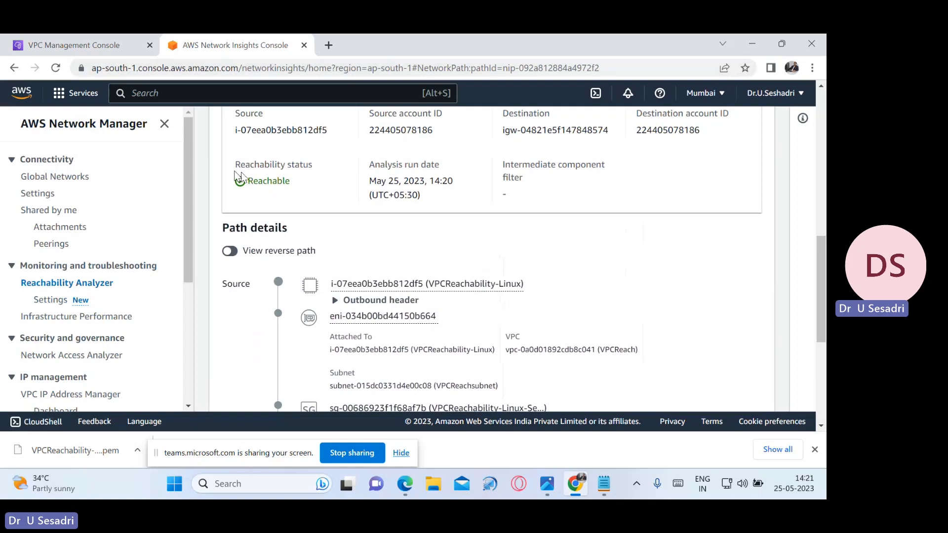
drag(235, 164, 316, 175)
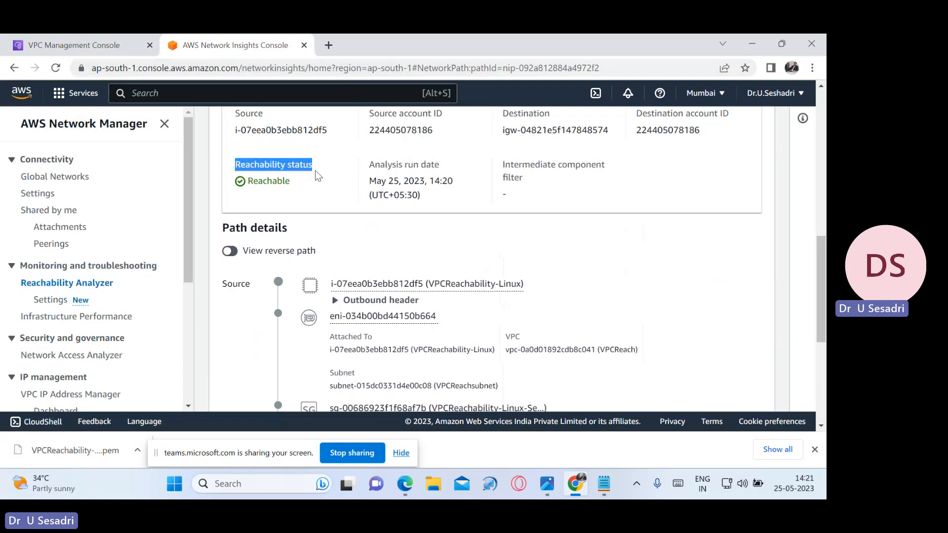
double_click(283, 181)
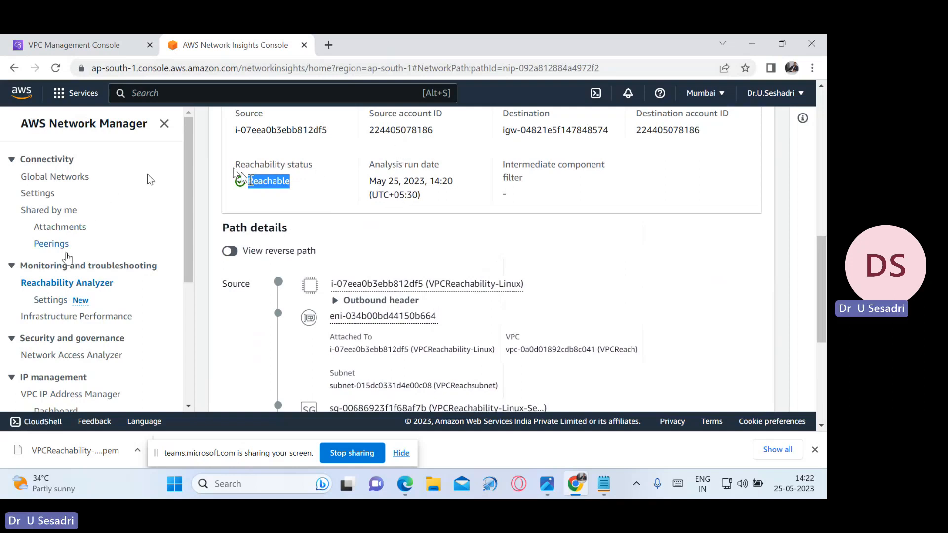
In the VPC console, remove the 0.0.0.0/0 internet gateway route from VPCReachRoutetable, save the changes and reload the page.
click(82, 47)
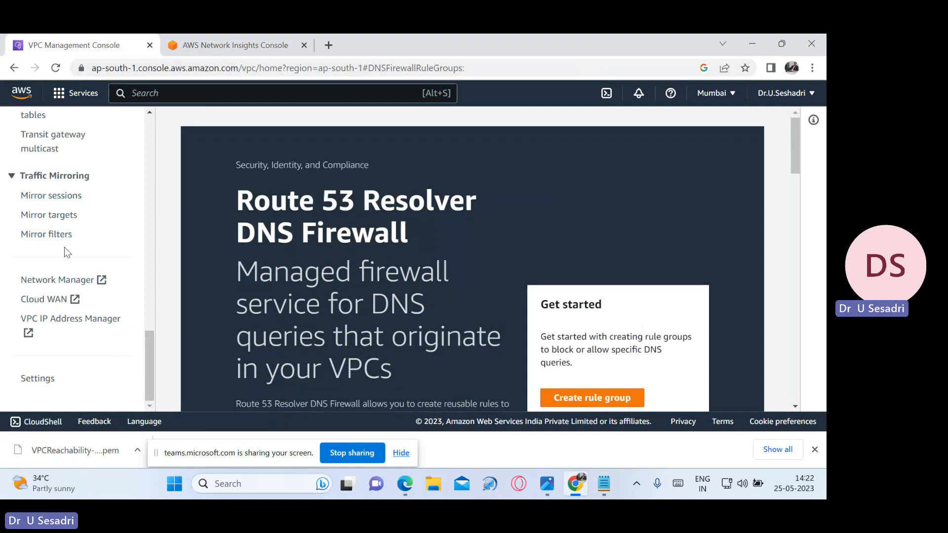
scroll(74, 232, up, 5)
scroll(74, 223, up, 3)
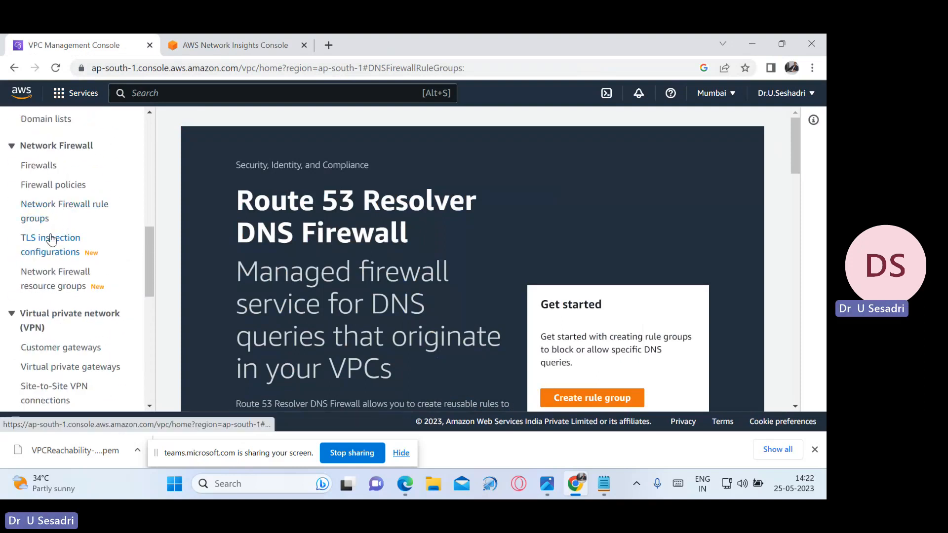
scroll(61, 207, up, 5)
scroll(62, 207, up, 3)
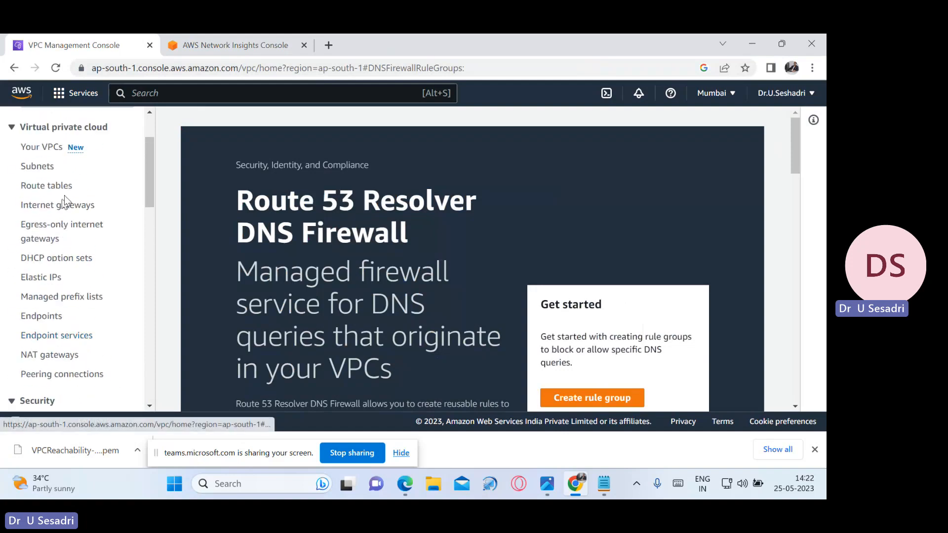
click(63, 187)
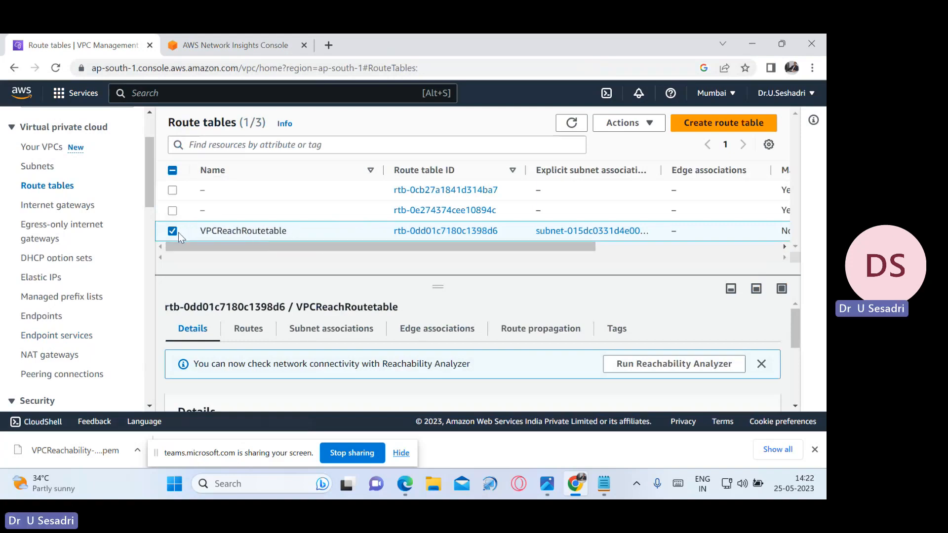
click(622, 124)
click(628, 240)
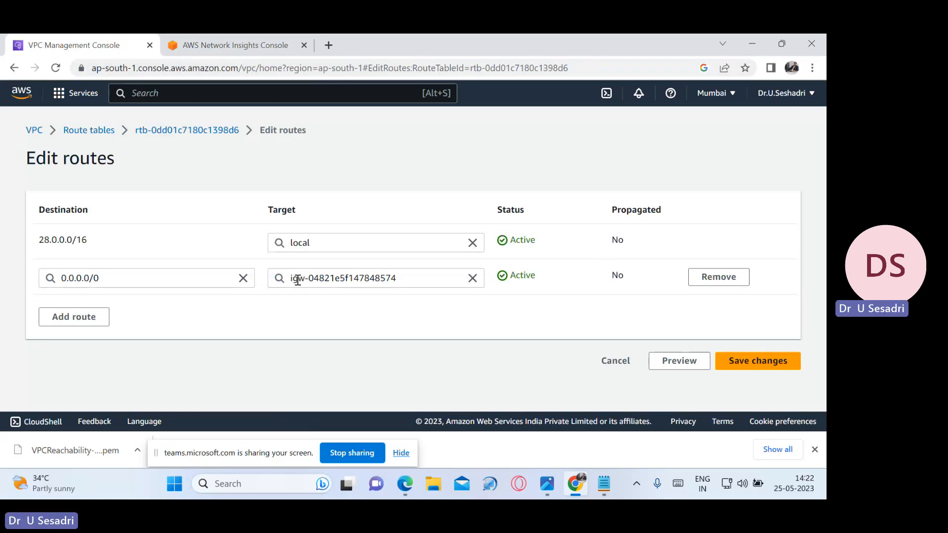
click(703, 277)
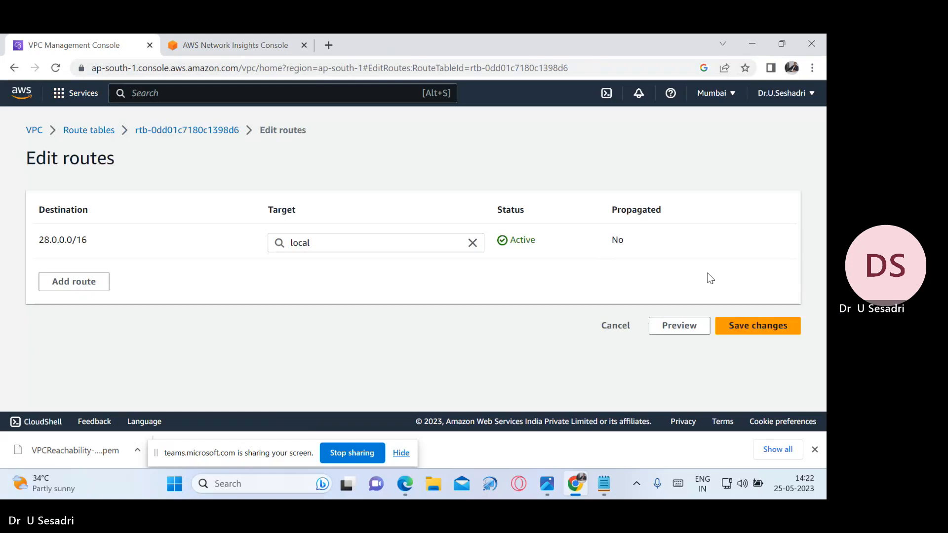
click(741, 336)
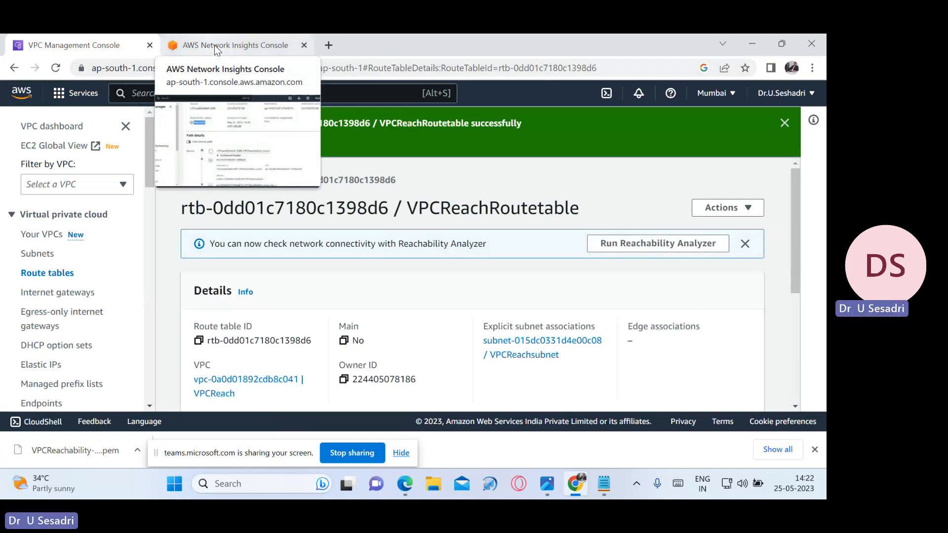
click(55, 68)
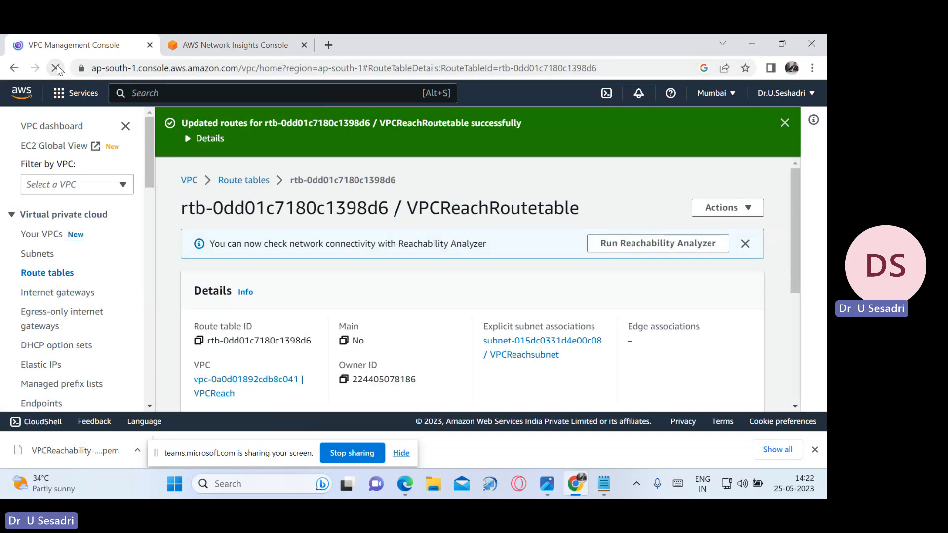
Return to the Reachability Analyzer path list in Network Manager, reselect the VPCReachAnalyzer path and reload the page.
click(243, 45)
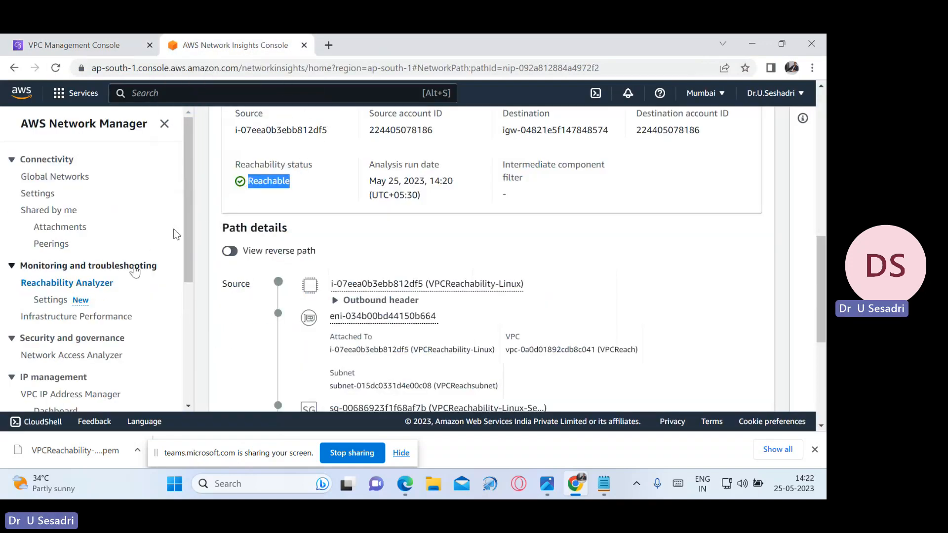
click(96, 290)
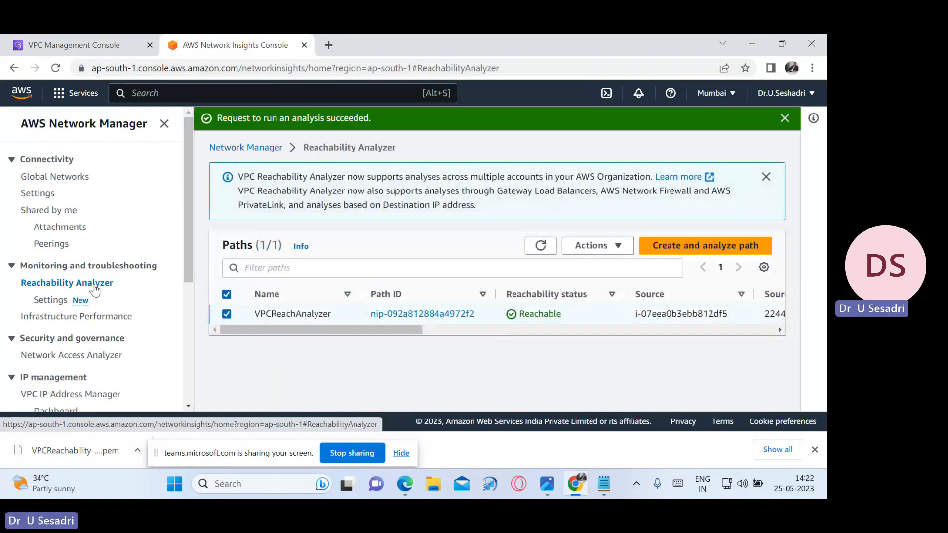
click(227, 295)
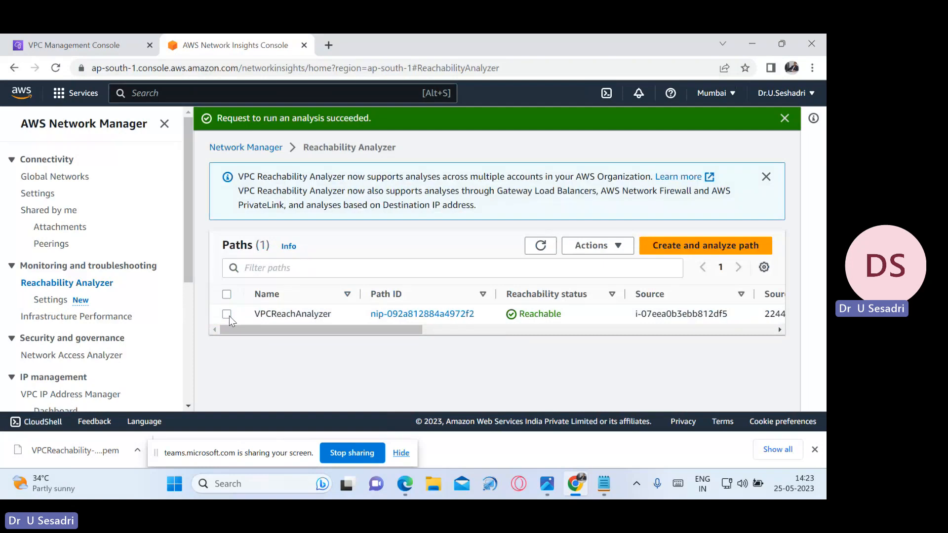
click(227, 314)
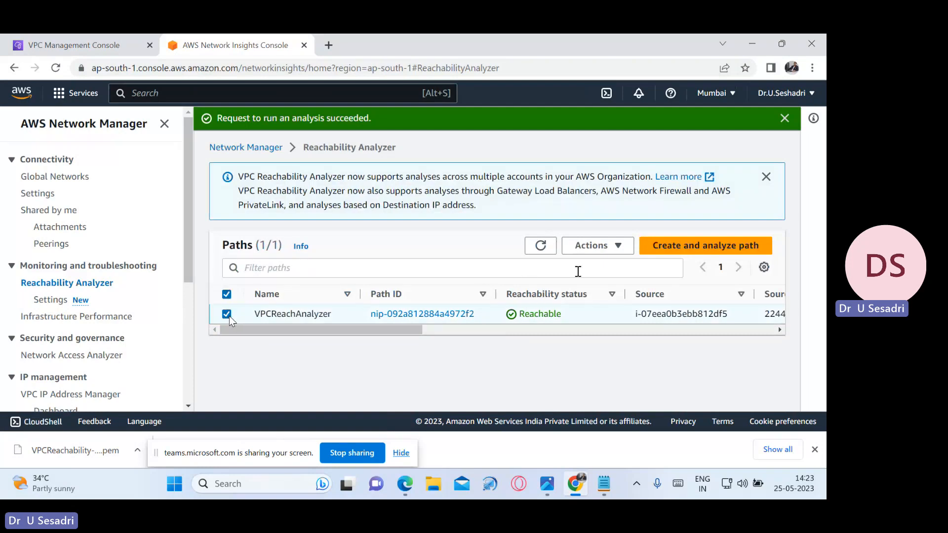
click(608, 249)
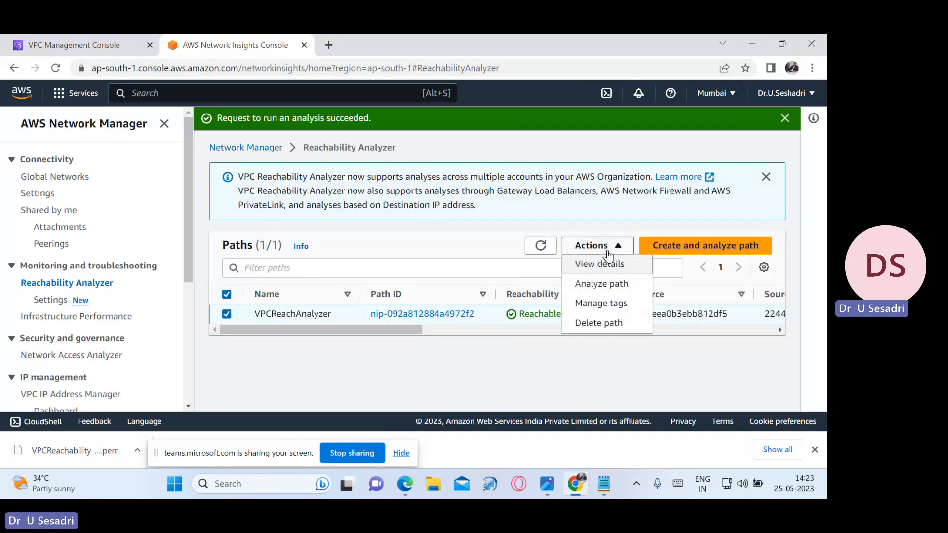
click(57, 66)
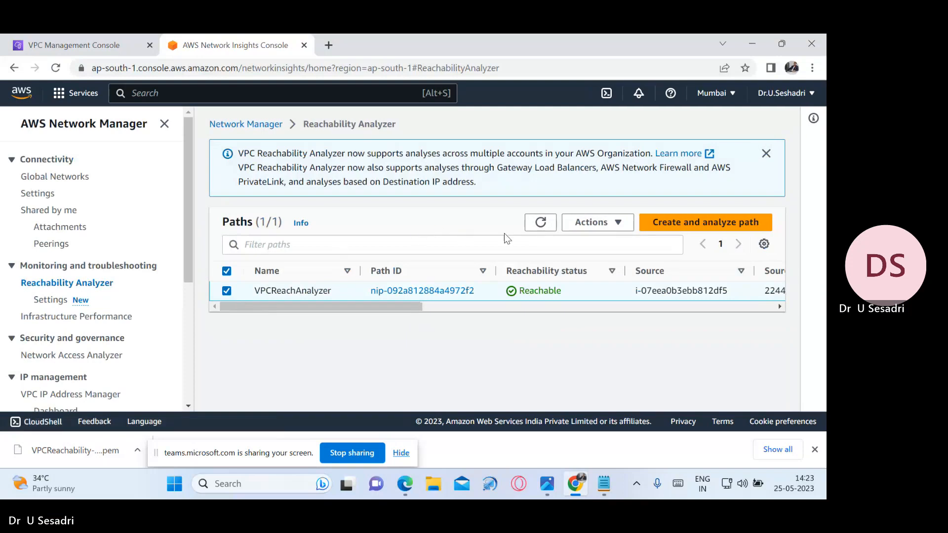
Reopen the VPCReachAnalyzer path's details and examine its summary, analysis and path details after the route removal.
click(600, 226)
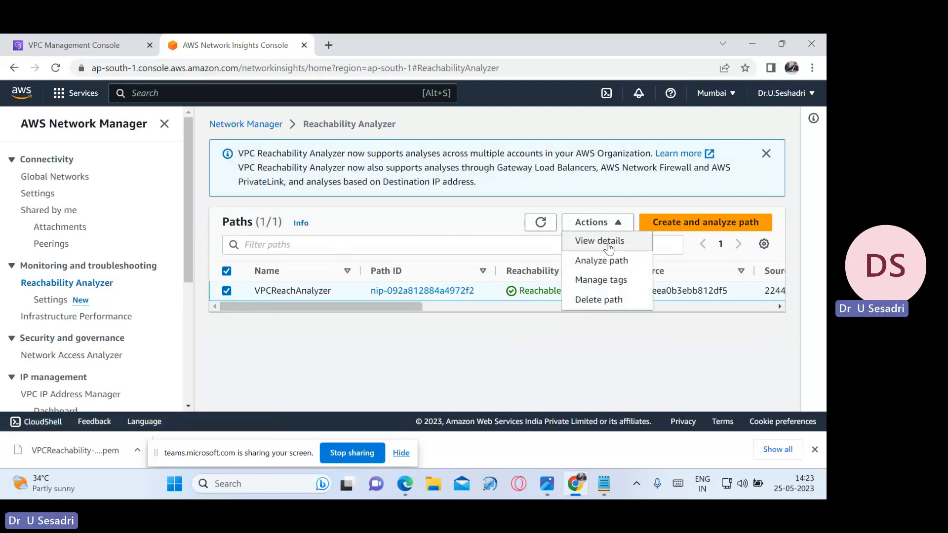
click(609, 242)
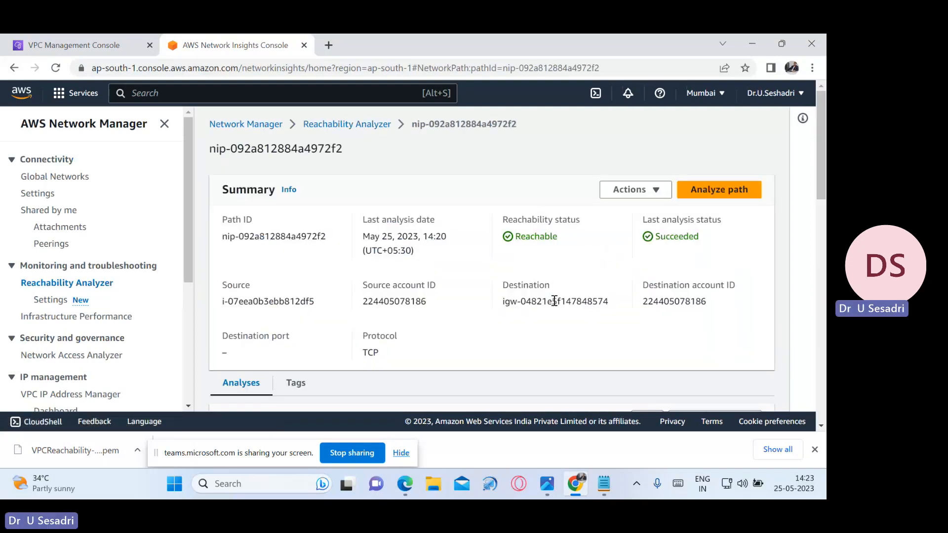
scroll(550, 306, down, 3)
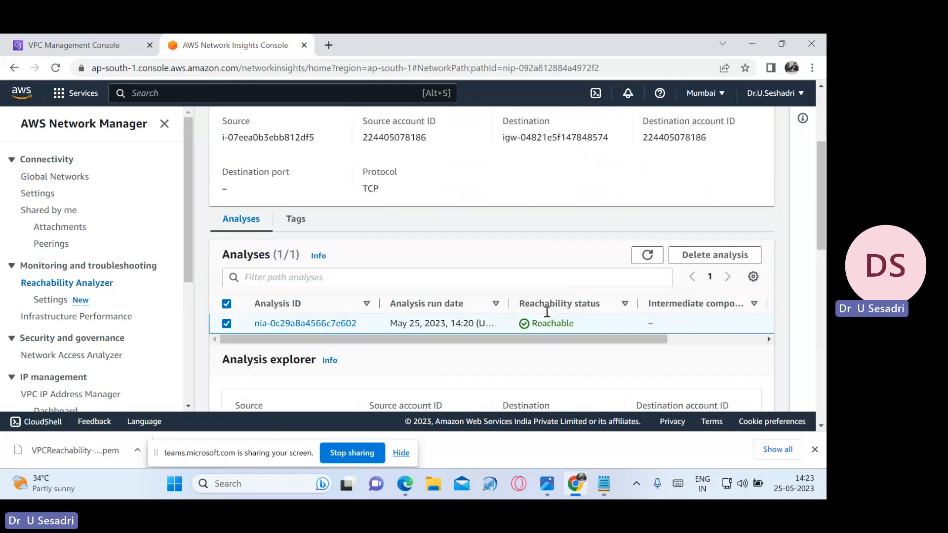
scroll(547, 312, down, 6)
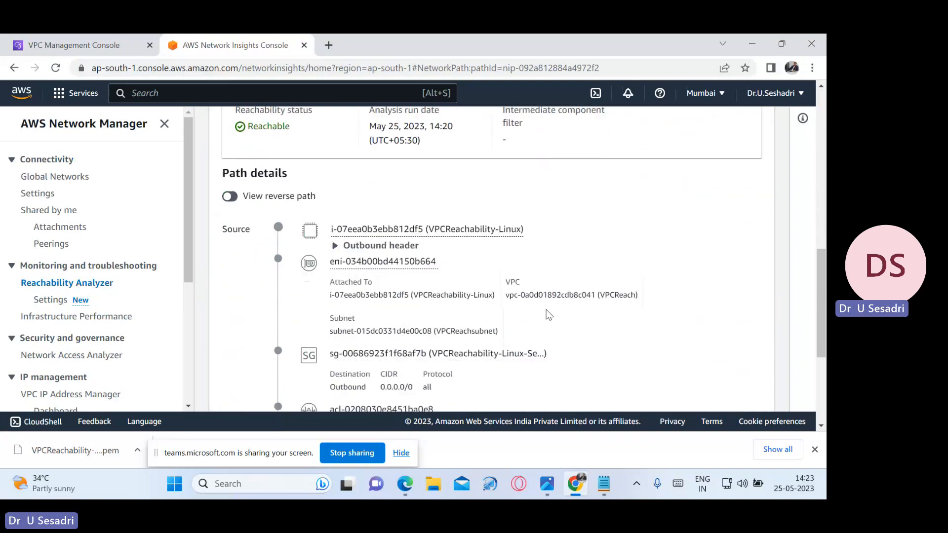
scroll(548, 315, down, 4)
scroll(508, 294, up, 10)
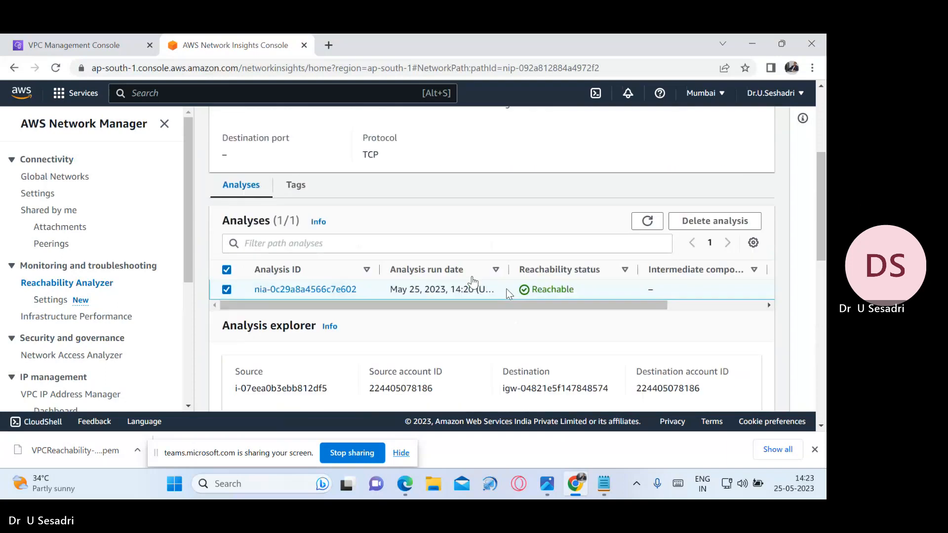
Reanalyze the VPCReachAnalyzer path without an intermediate component filter and reload the page to refresh its status.
scroll(505, 288, up, 4)
click(56, 68)
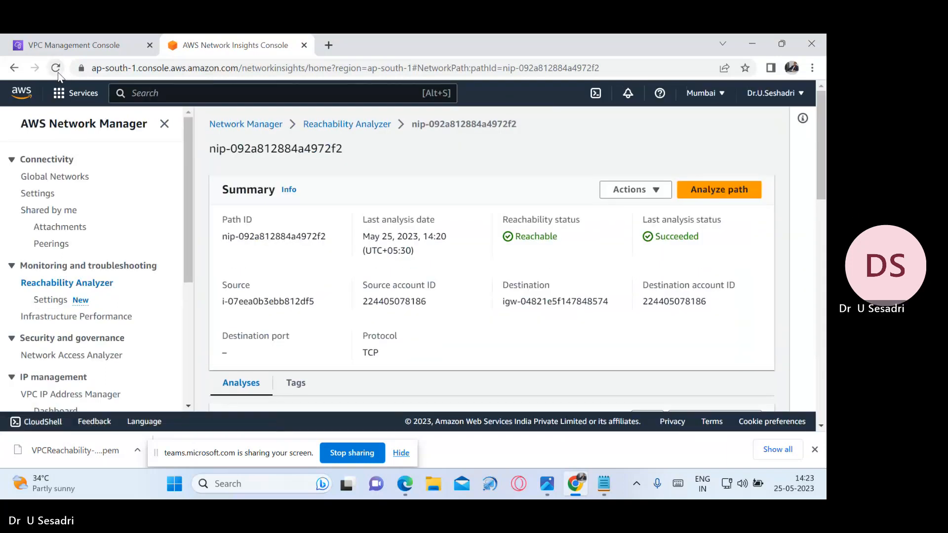
click(58, 73)
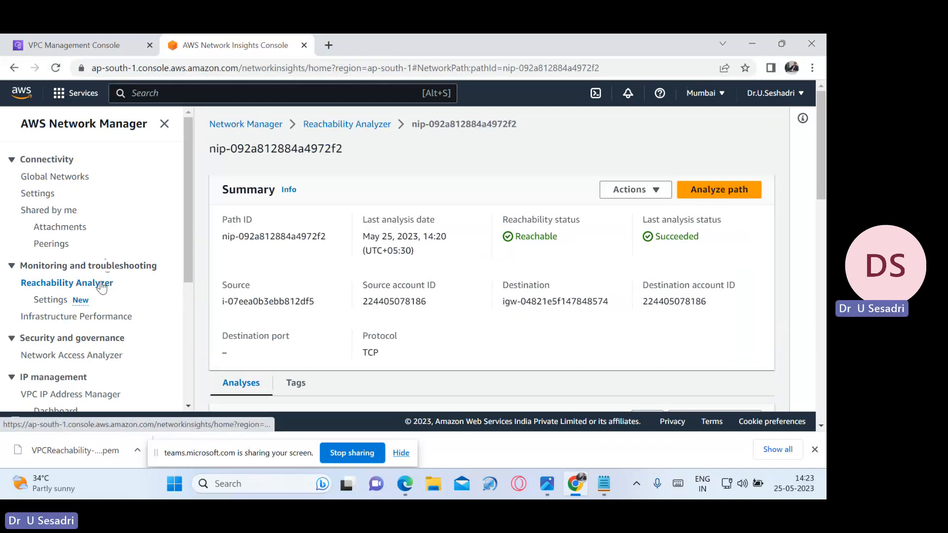
click(723, 200)
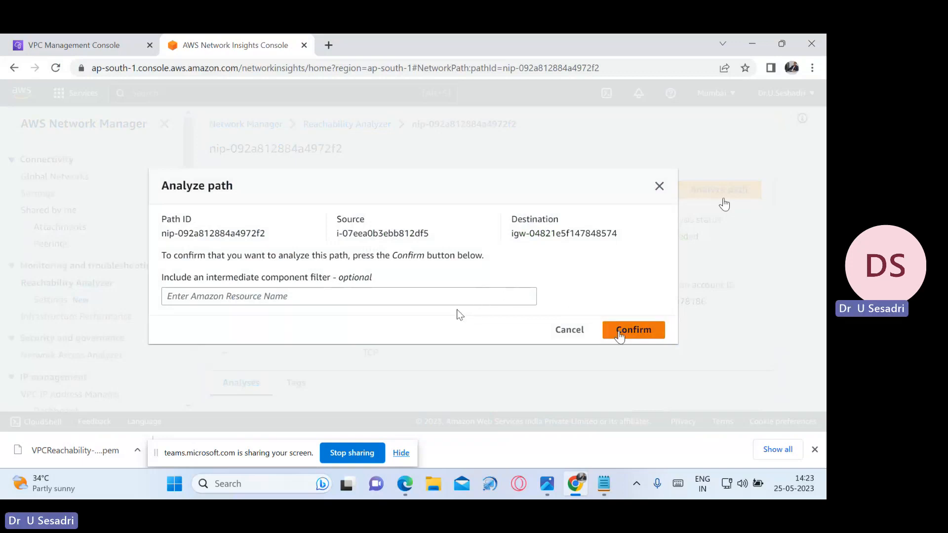
click(620, 333)
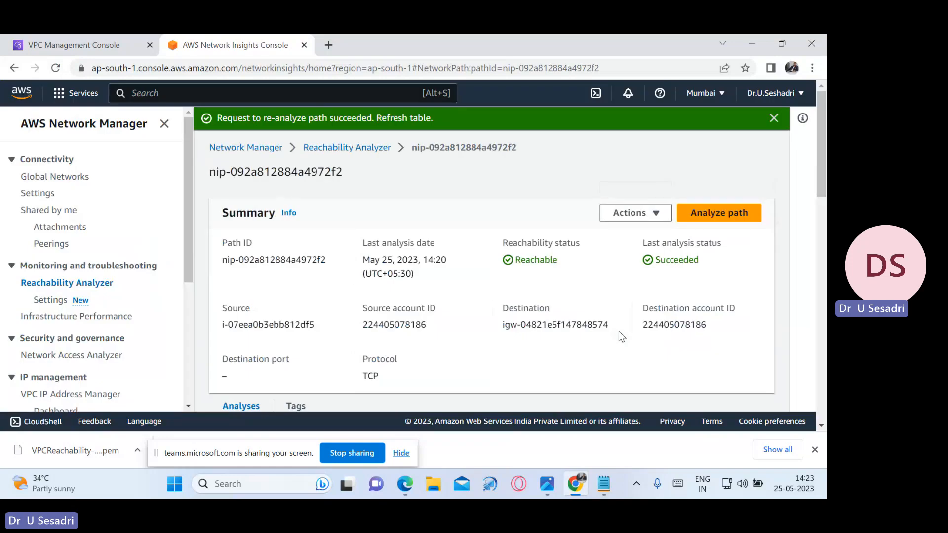
click(773, 118)
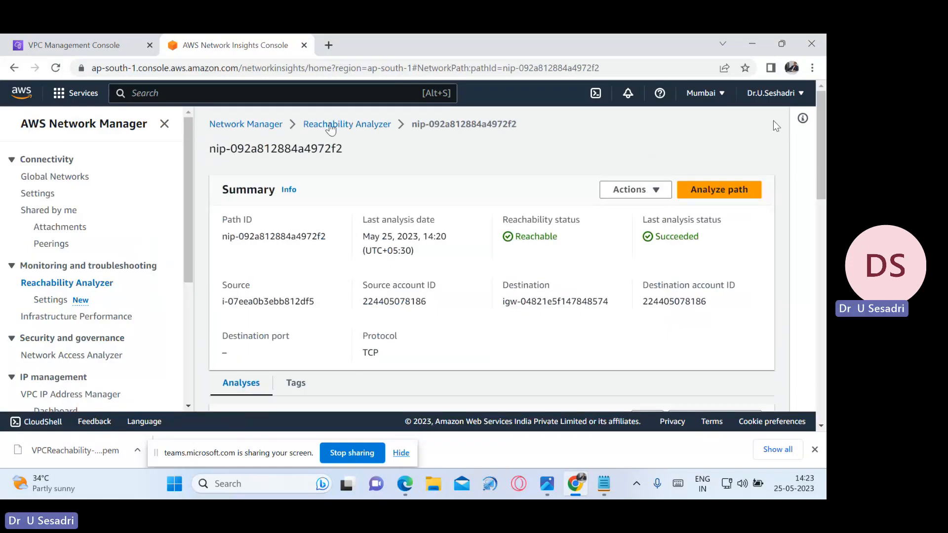
click(56, 67)
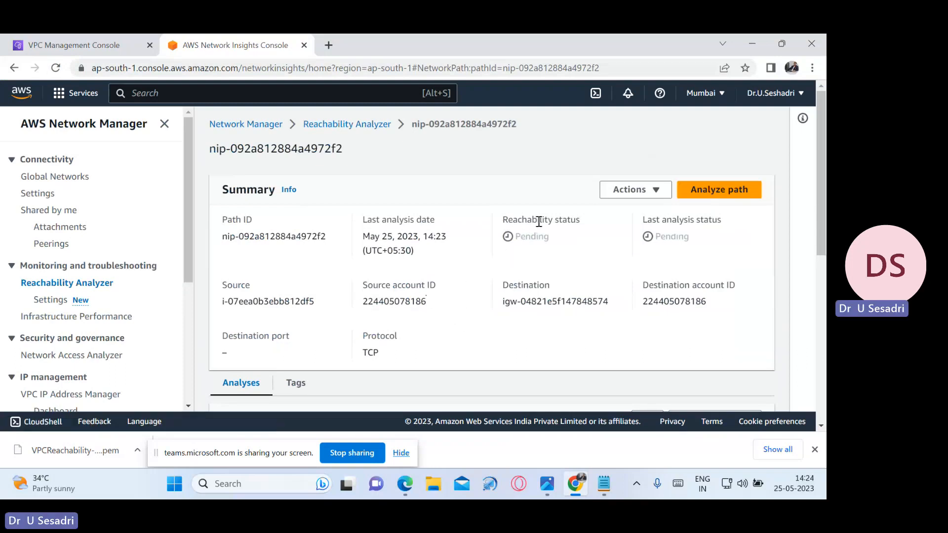
click(56, 68)
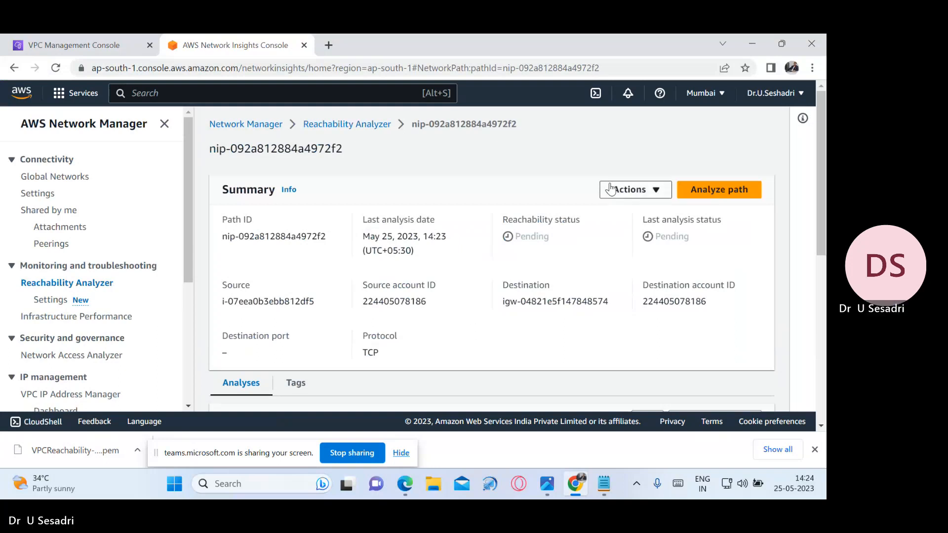
Return to the Reachability Analyzer path list and check the reachability status of VPCReachAnalyzer.
click(93, 292)
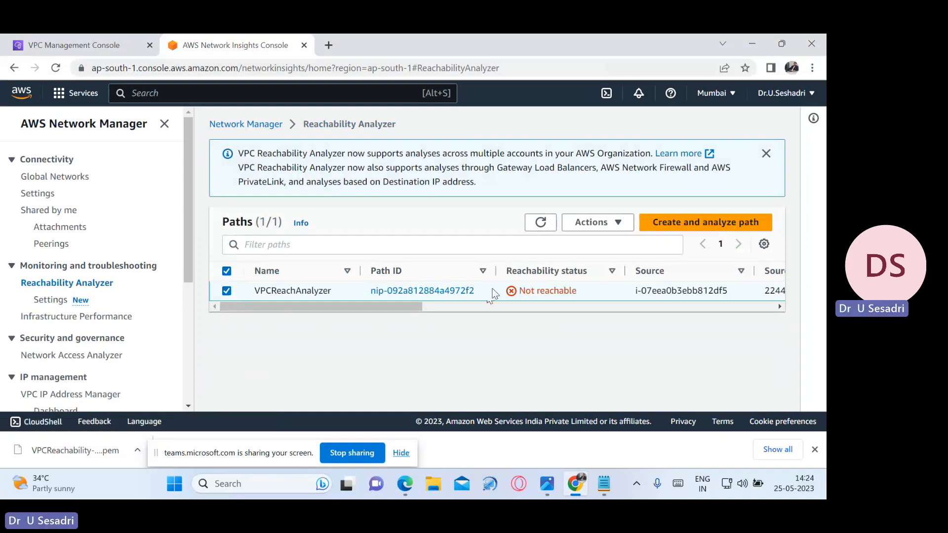
drag(501, 271, 614, 277)
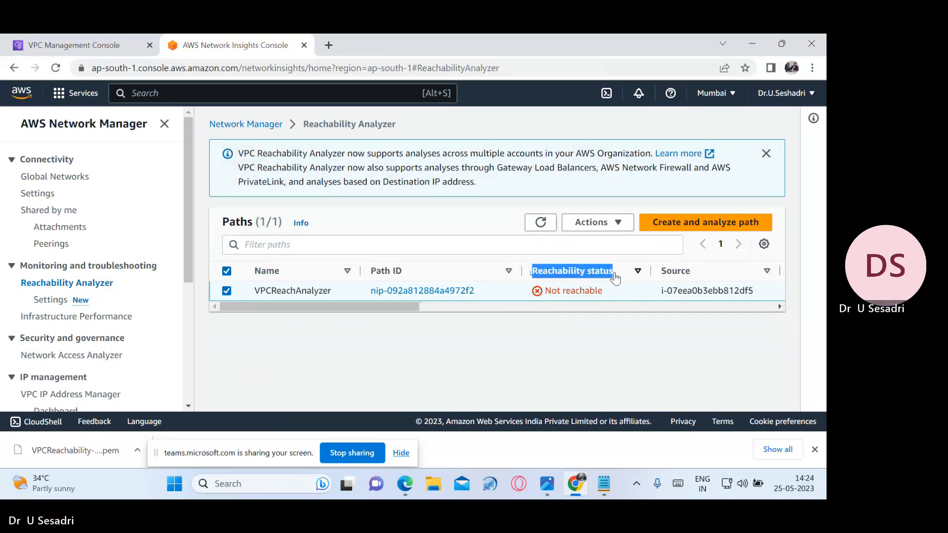
click(323, 354)
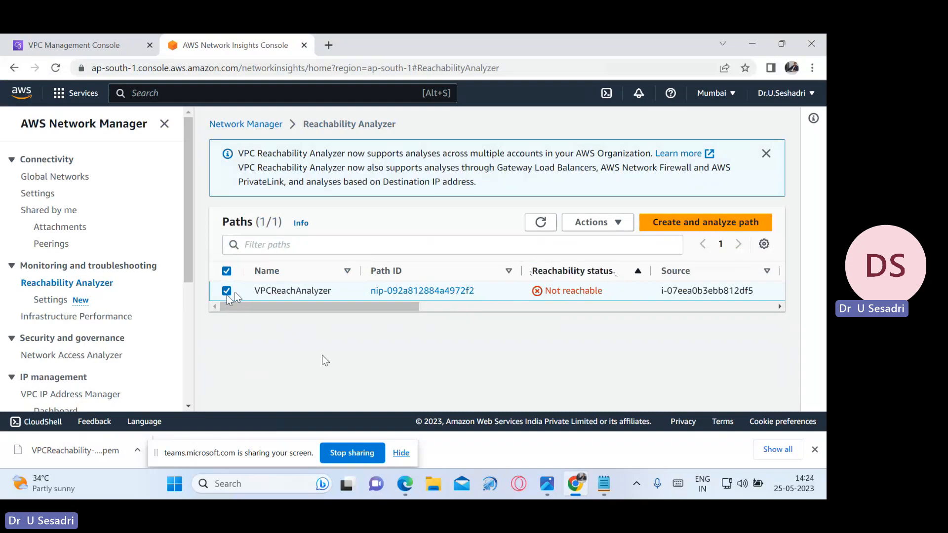
Open the VPCReachAnalyzer path's details and examine the summary, both analyses, the explanations and the path details down to the internet gateway.
click(604, 223)
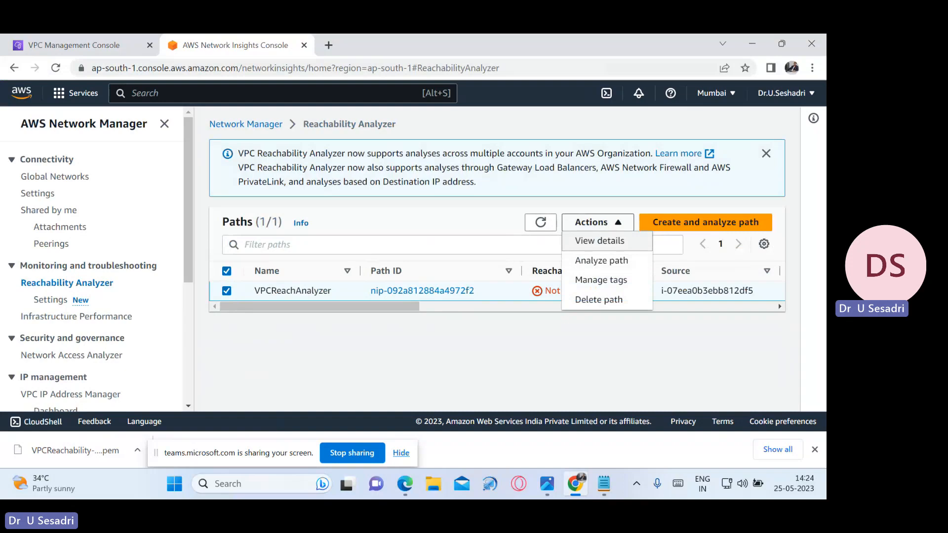
click(603, 241)
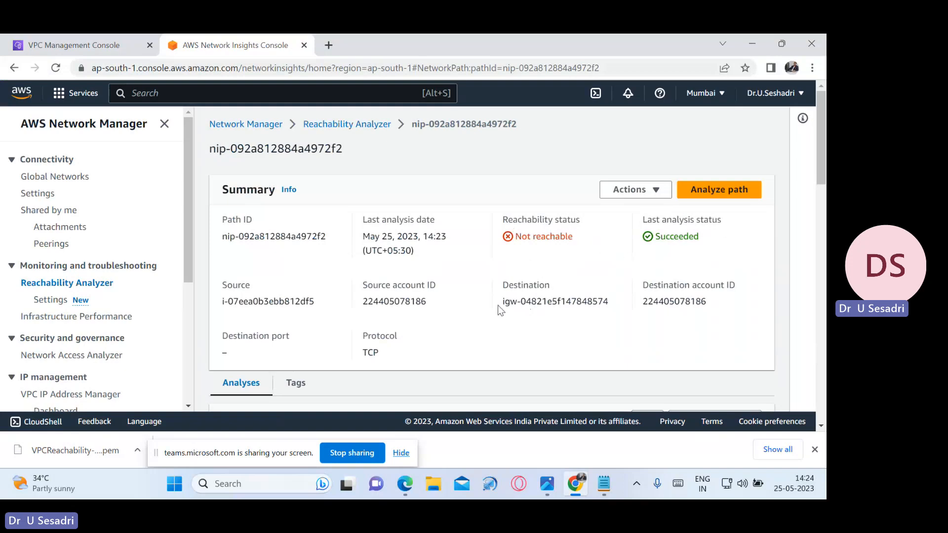
scroll(488, 320, down, 4)
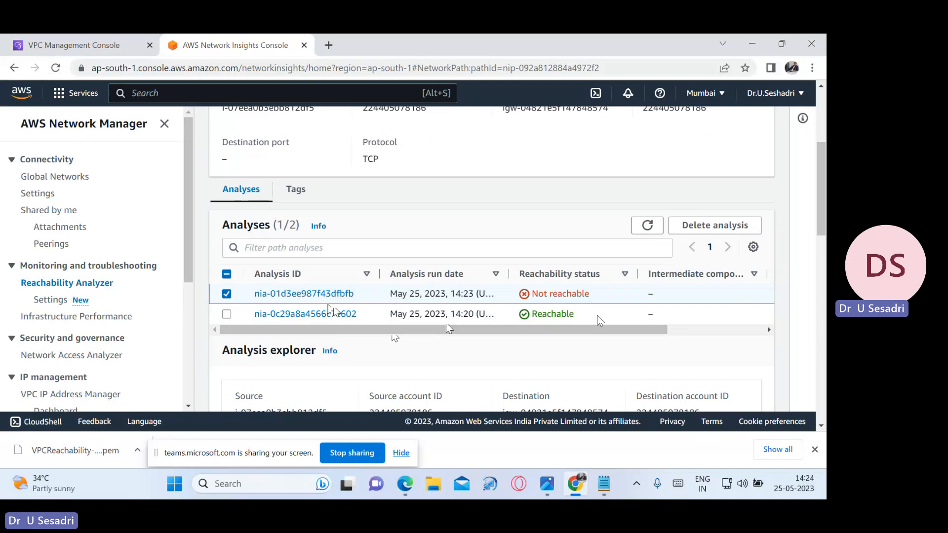
scroll(407, 329, down, 6)
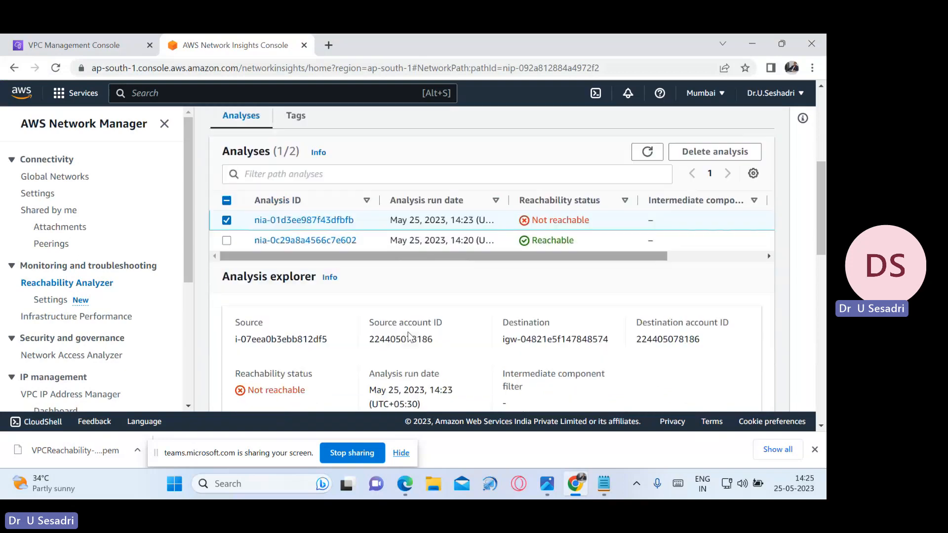
scroll(412, 323, down, 8)
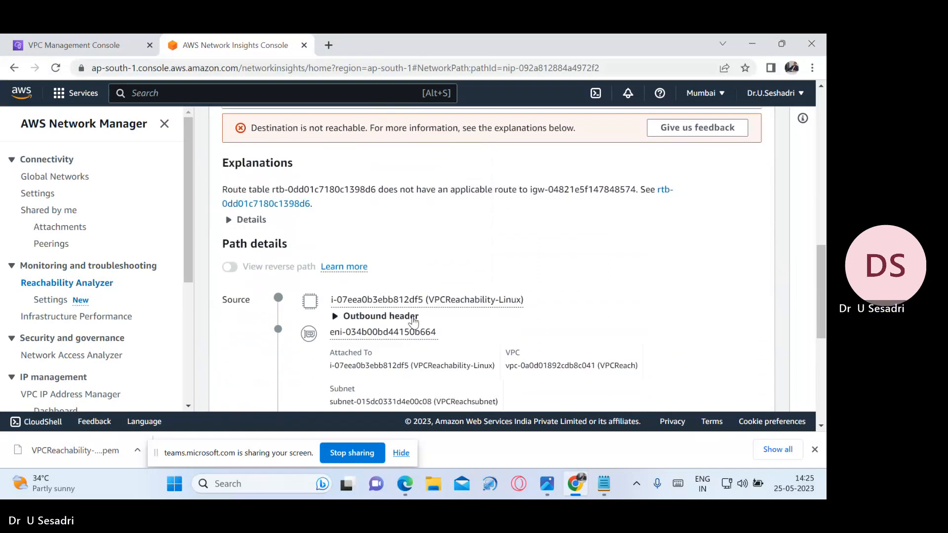
scroll(415, 319, down, 1)
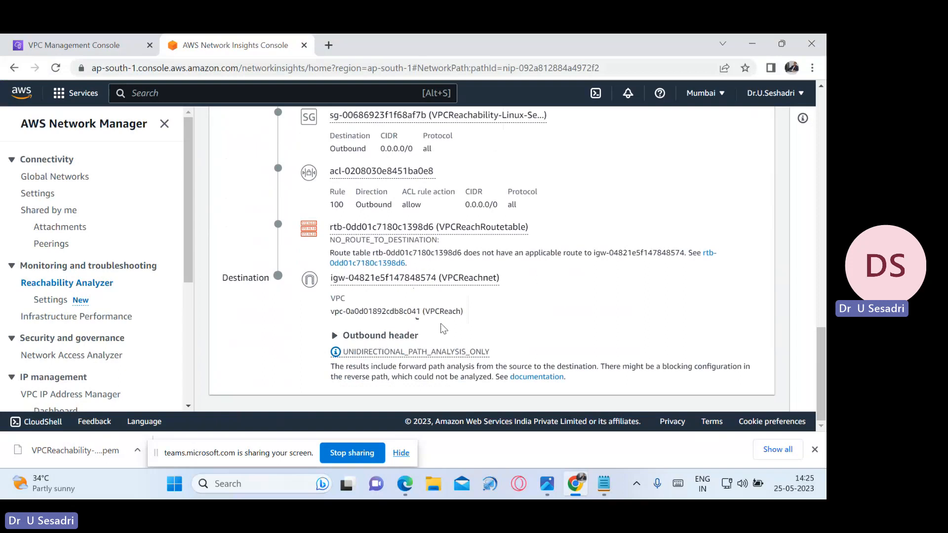
scroll(444, 321, up, 5)
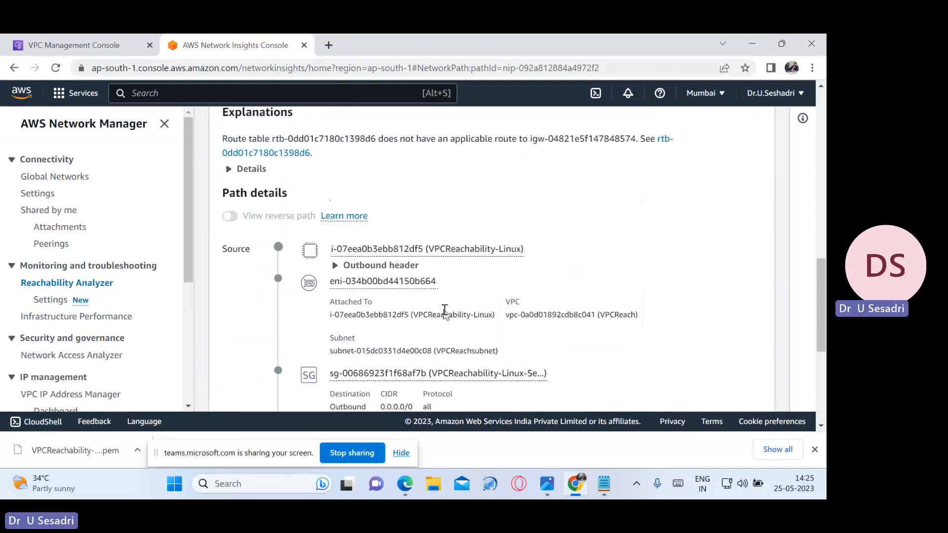
scroll(444, 311, up, 14)
scroll(494, 320, down, 4)
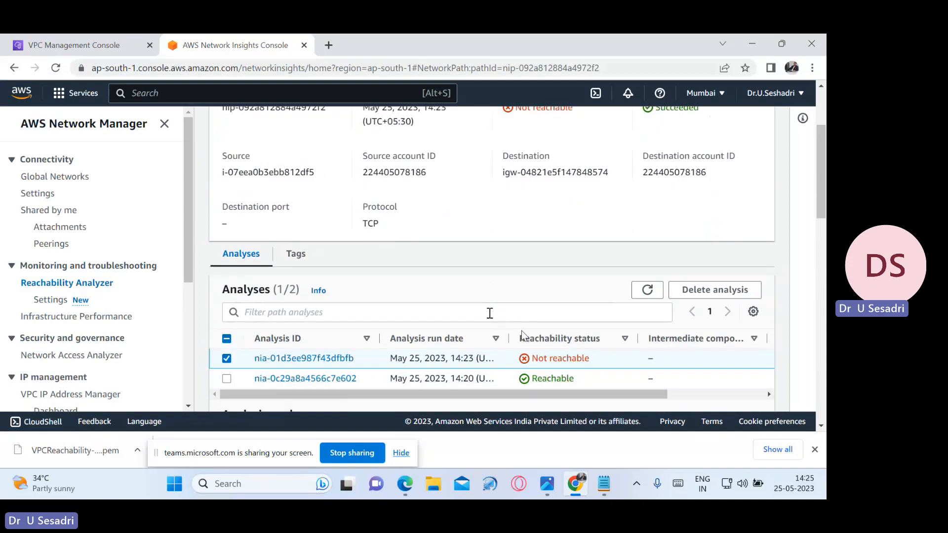
scroll(563, 326, up, 1)
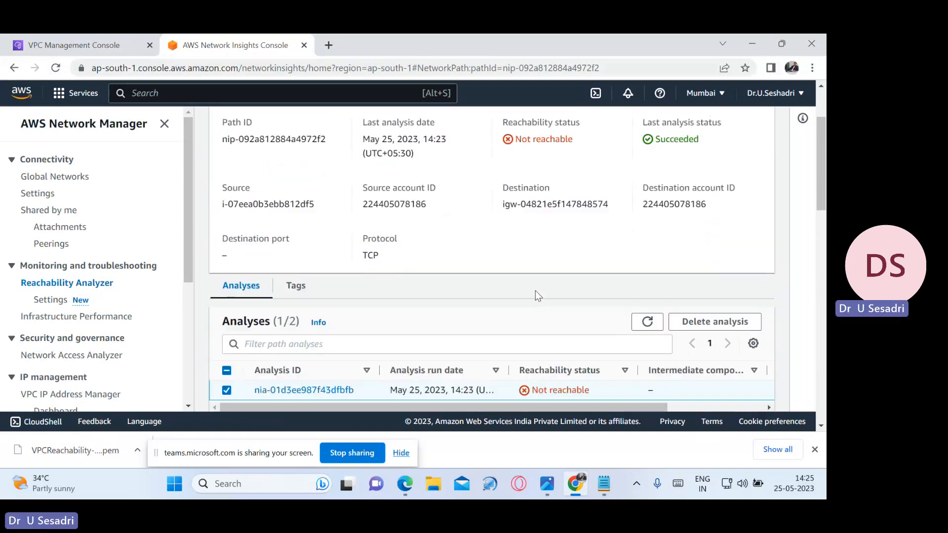
scroll(524, 268, up, 4)
scroll(564, 281, down, 4)
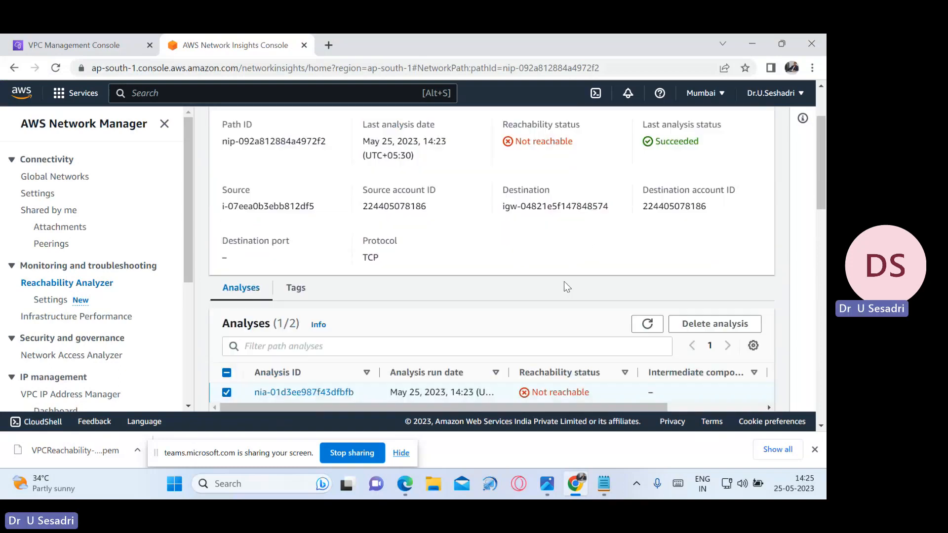
scroll(543, 297, down, 15)
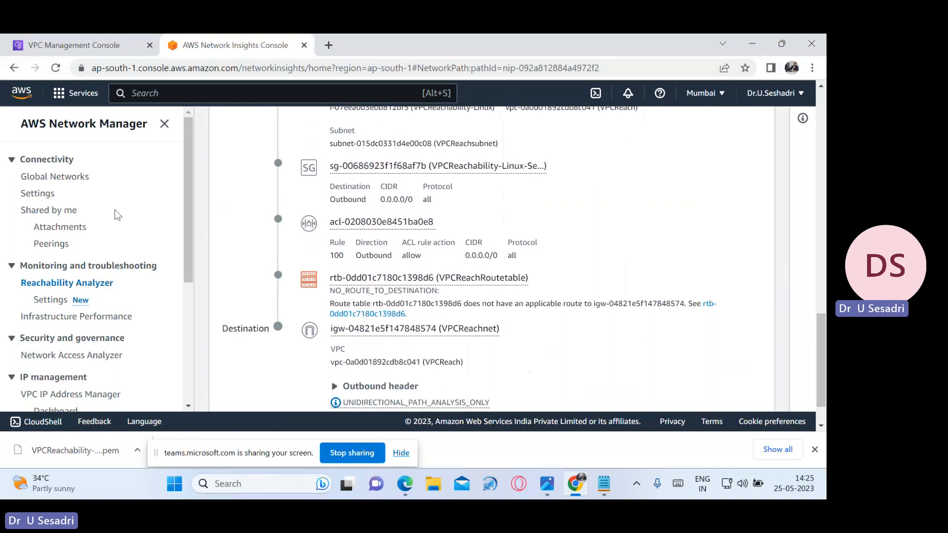
Delete the VPCReachAnalyzer path with all its analyses from the Reachability Analyzer path list and dismiss the notification.
click(100, 292)
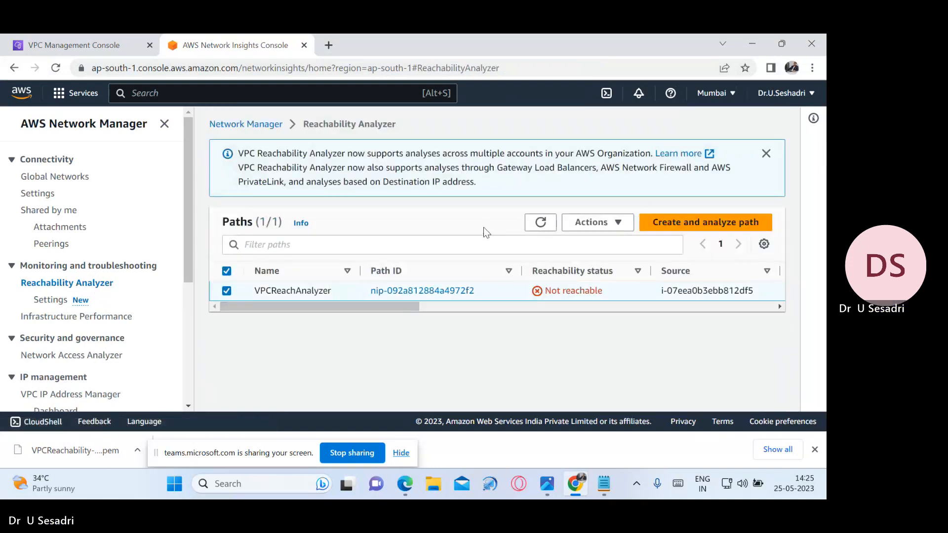
click(615, 223)
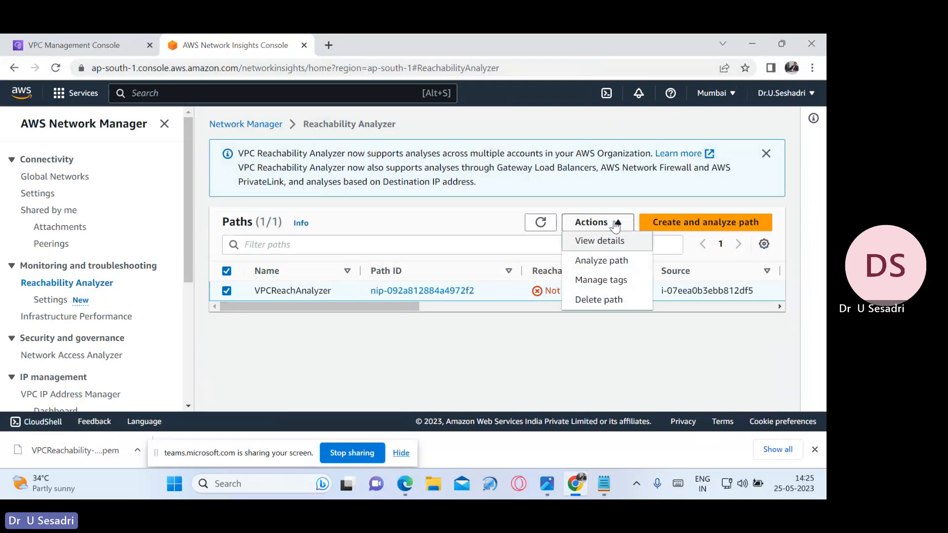
click(612, 300)
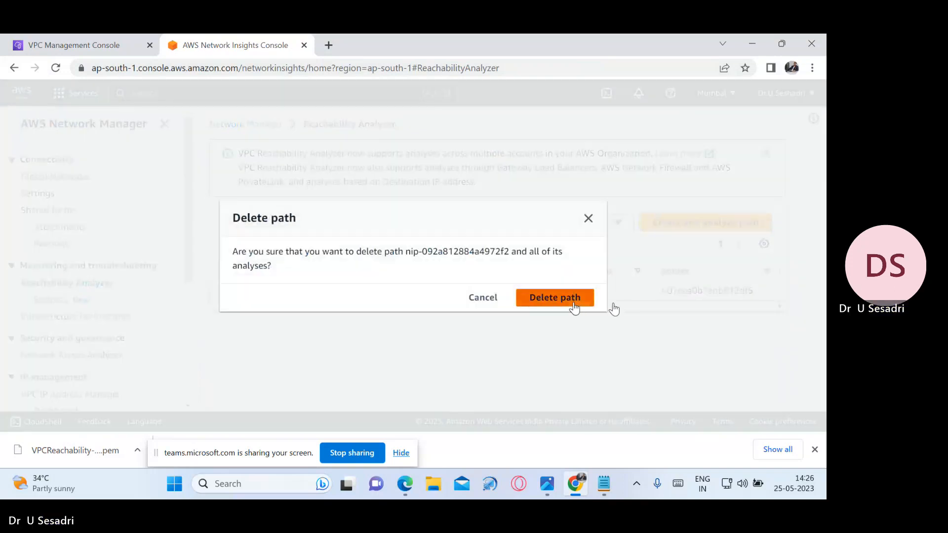
click(574, 298)
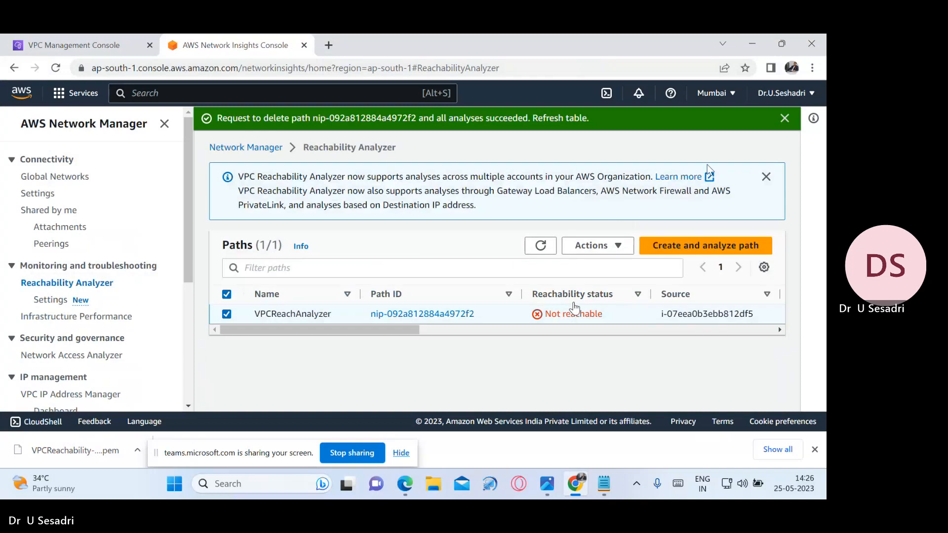
click(783, 120)
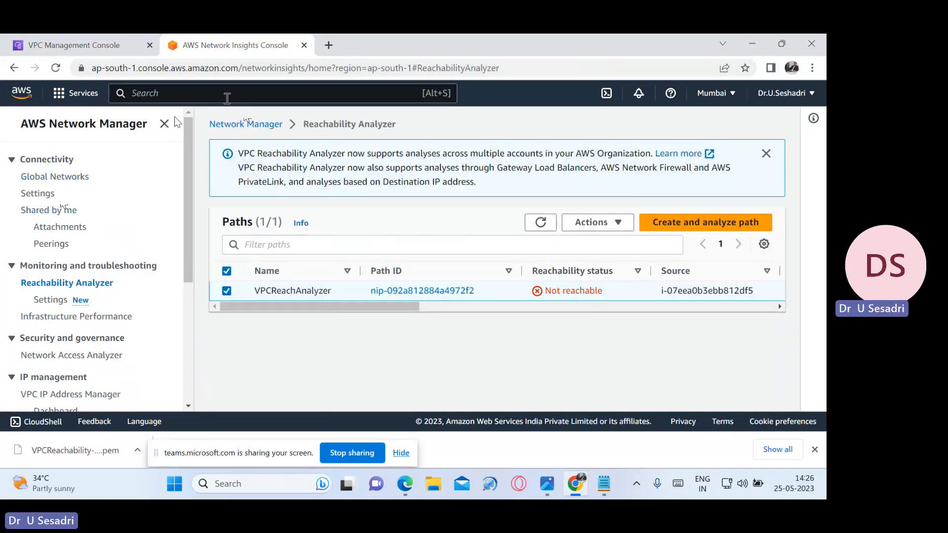
Find the EC2 service, open its instances list, terminate the VPCReachability-Linux instance and dismiss the notification.
text(ec2)
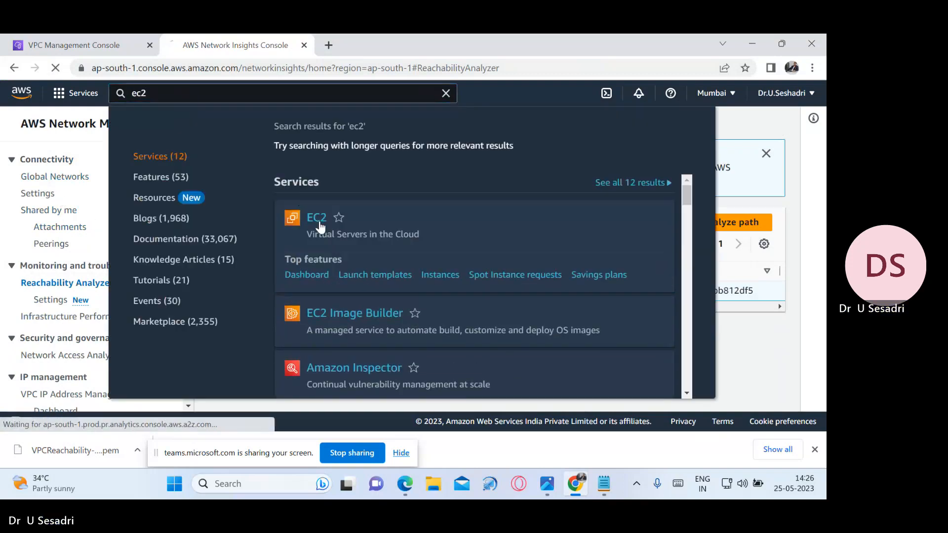
click(318, 223)
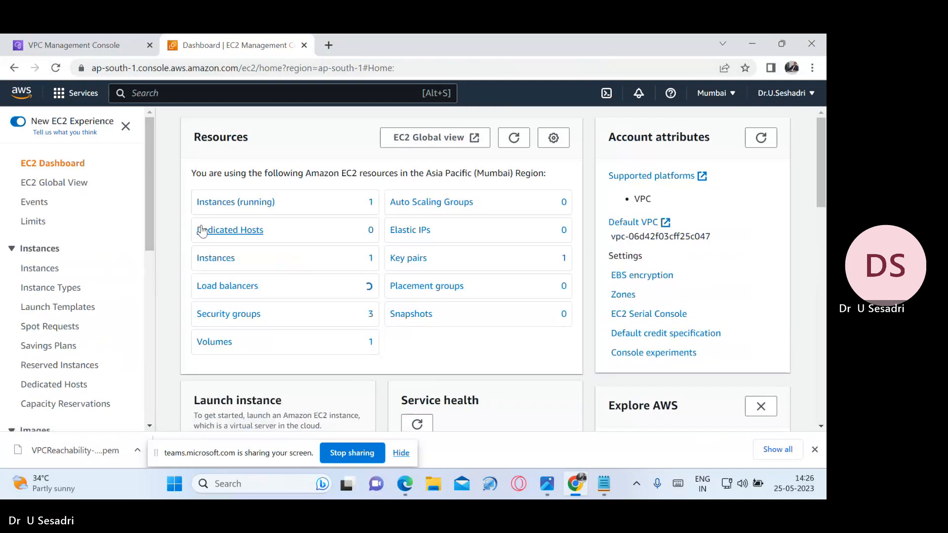
click(57, 274)
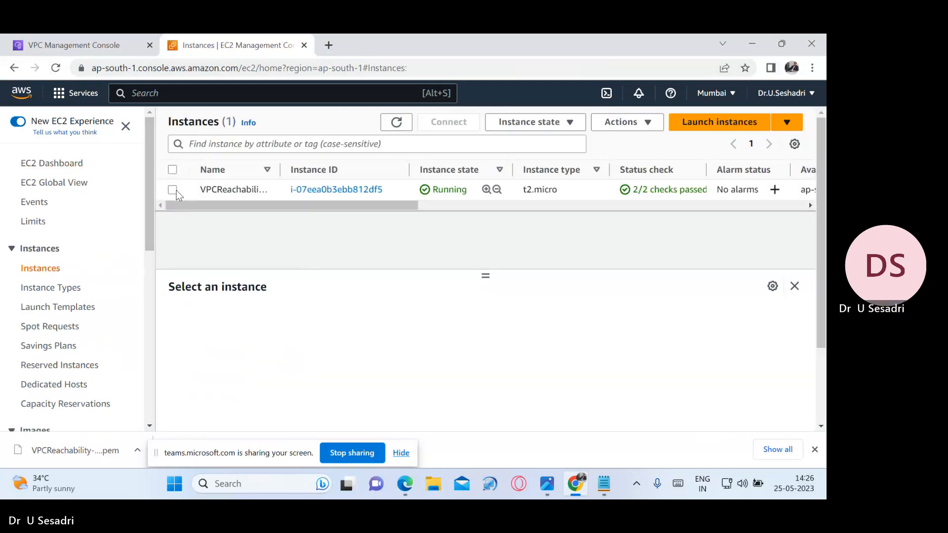
click(174, 190)
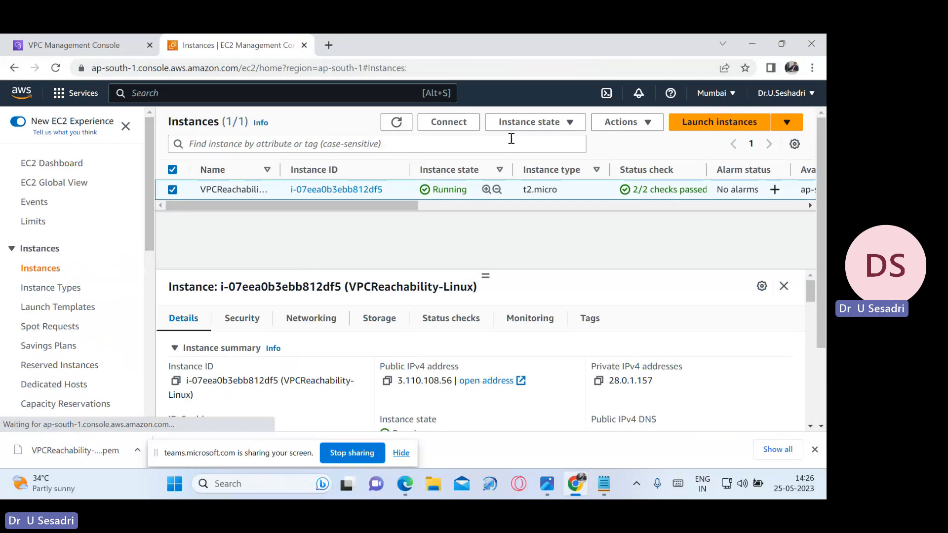
click(535, 126)
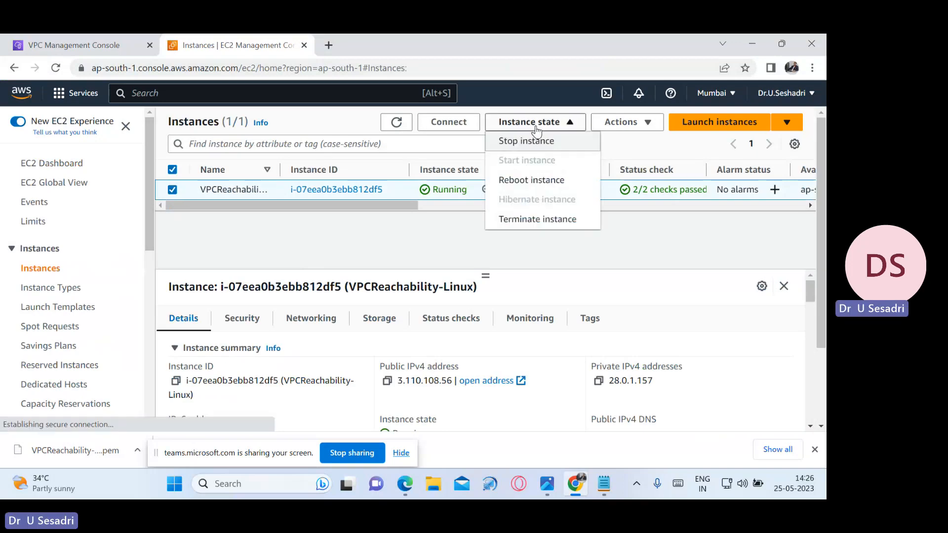
click(530, 219)
click(631, 366)
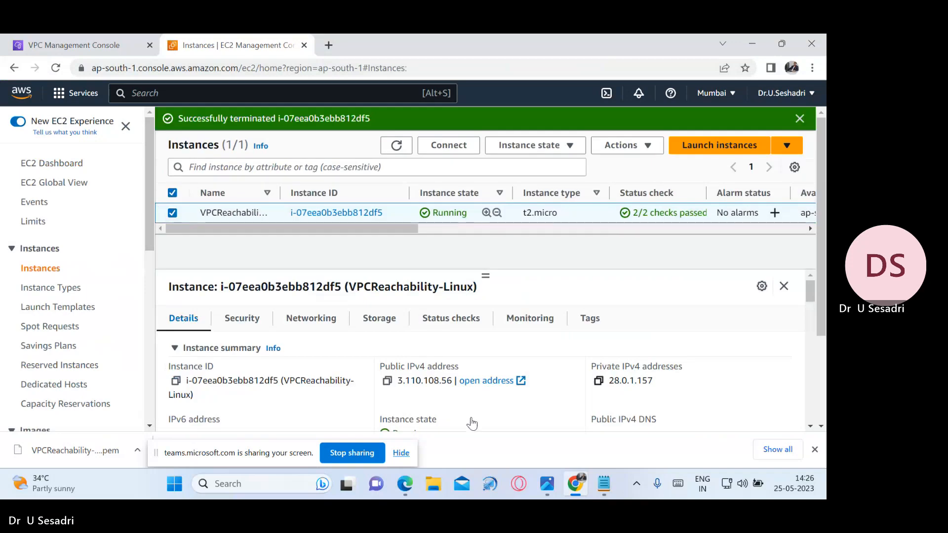
click(800, 119)
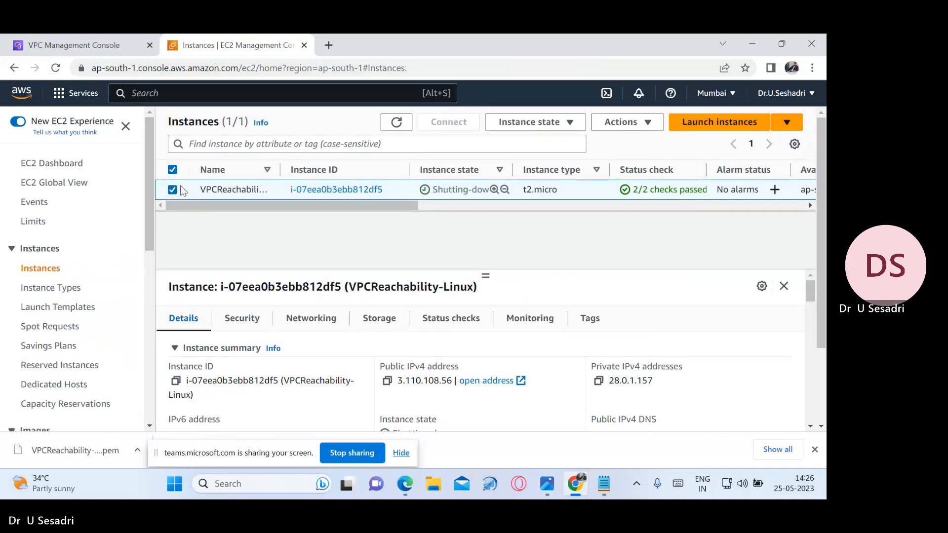
Try to delete the VPCReach VPC from the list of VPCs and close the deletion dialog.
click(165, 93)
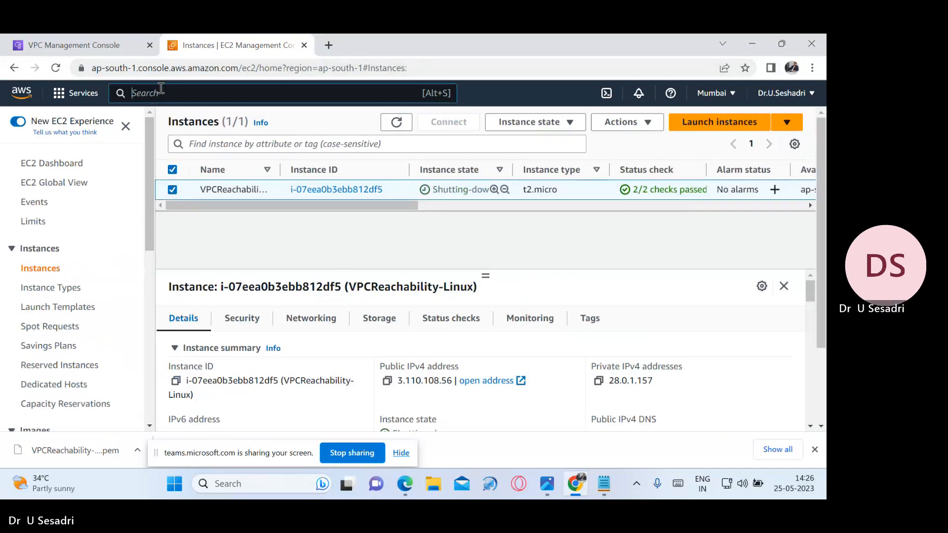
click(120, 35)
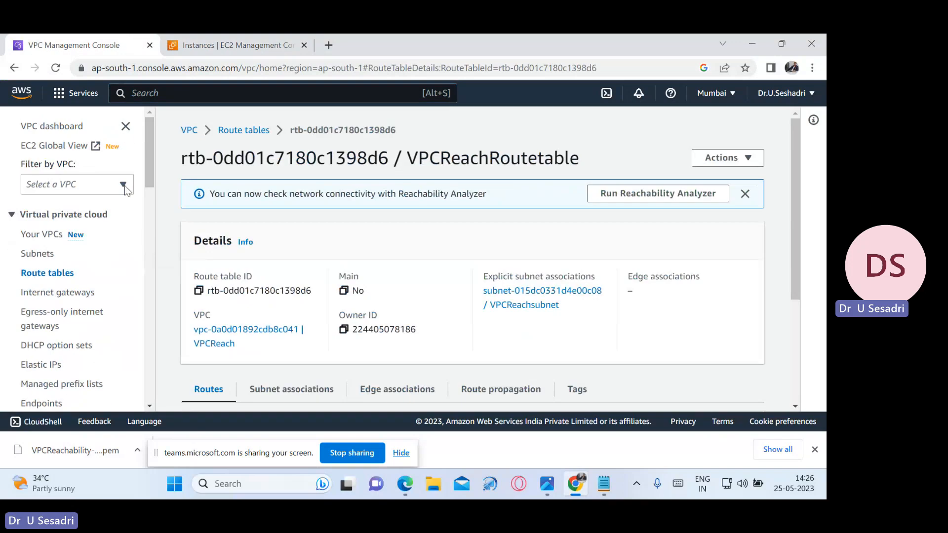
click(58, 236)
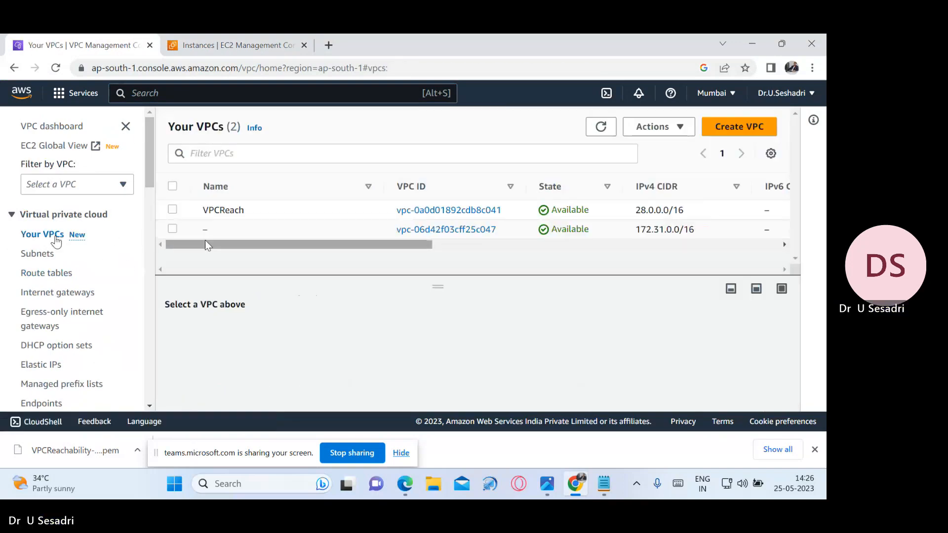
click(172, 209)
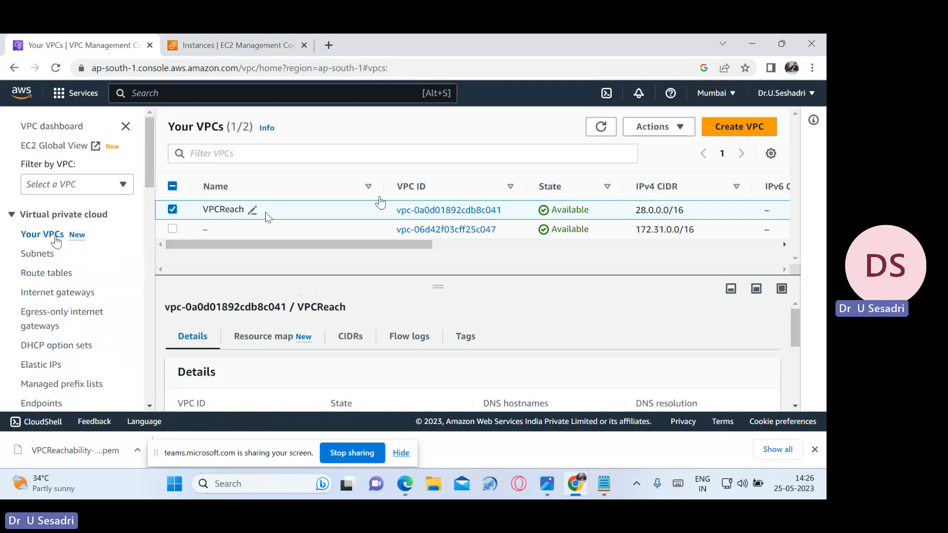
click(681, 127)
scroll(691, 197, down, 2)
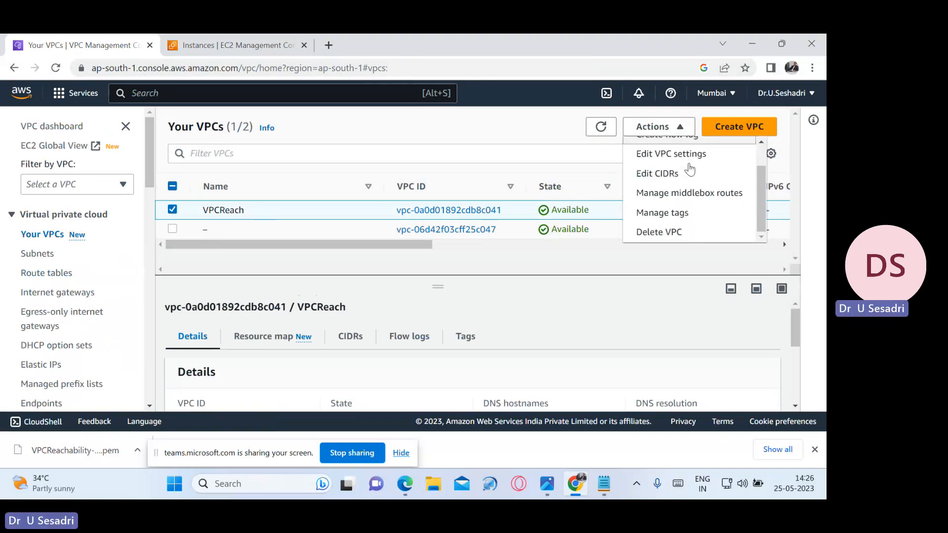
click(671, 232)
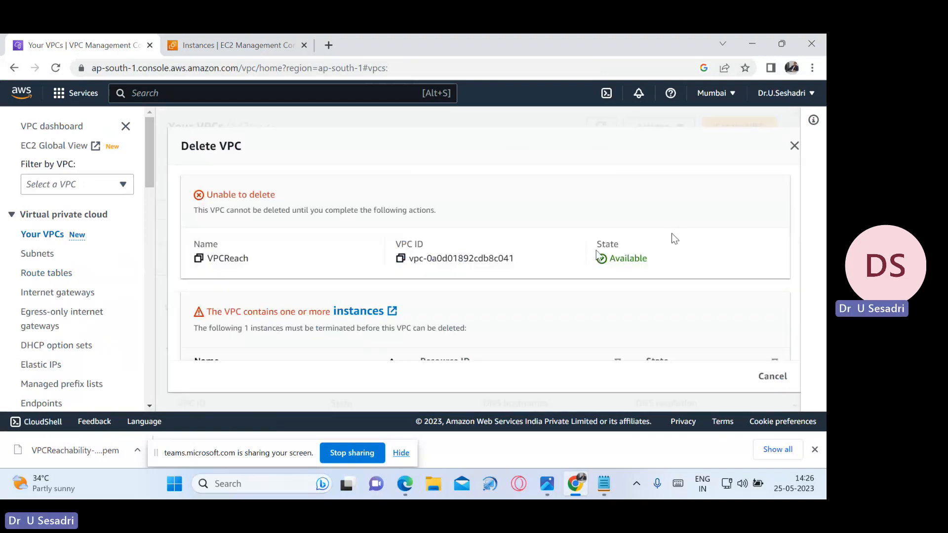
click(793, 146)
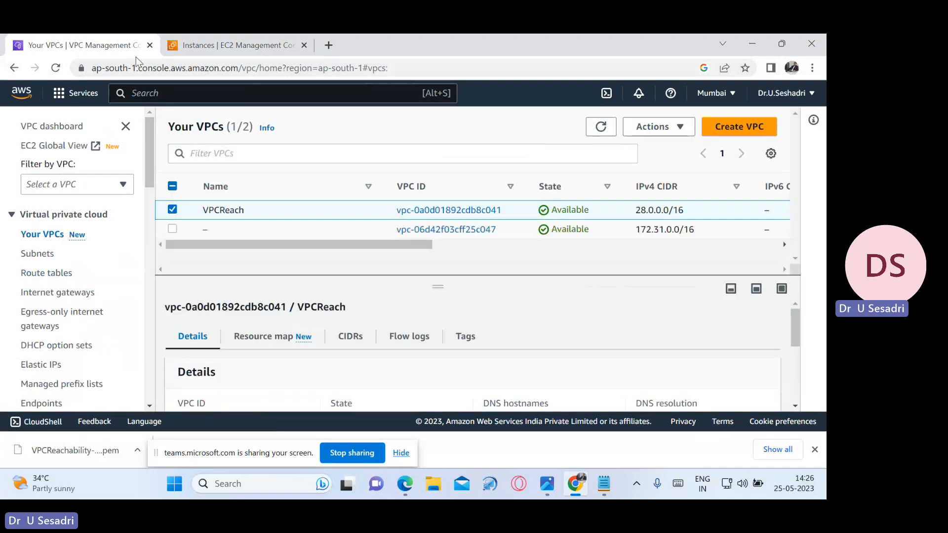
Refresh the VPC list and the EC2 instances list to check the termination state of the VPCReachability-Linux instance.
click(55, 68)
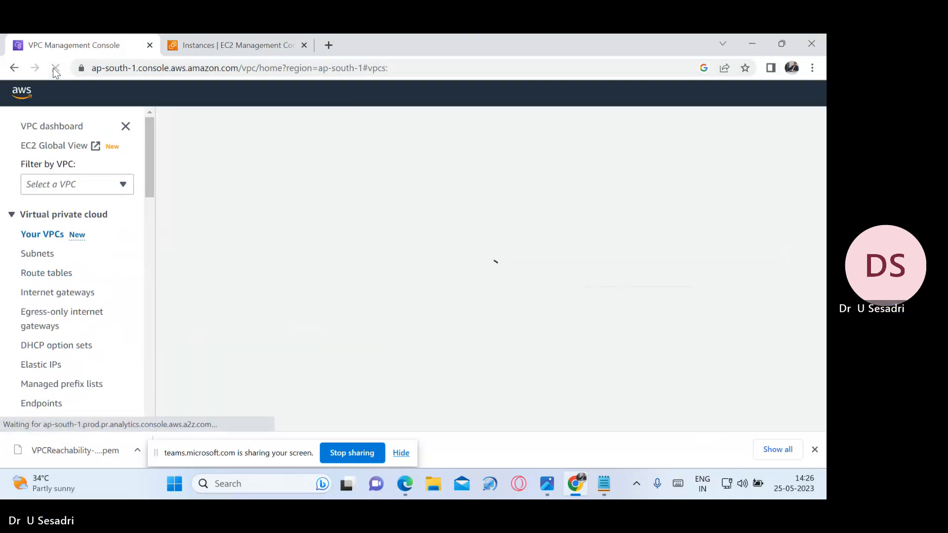
click(214, 47)
click(396, 123)
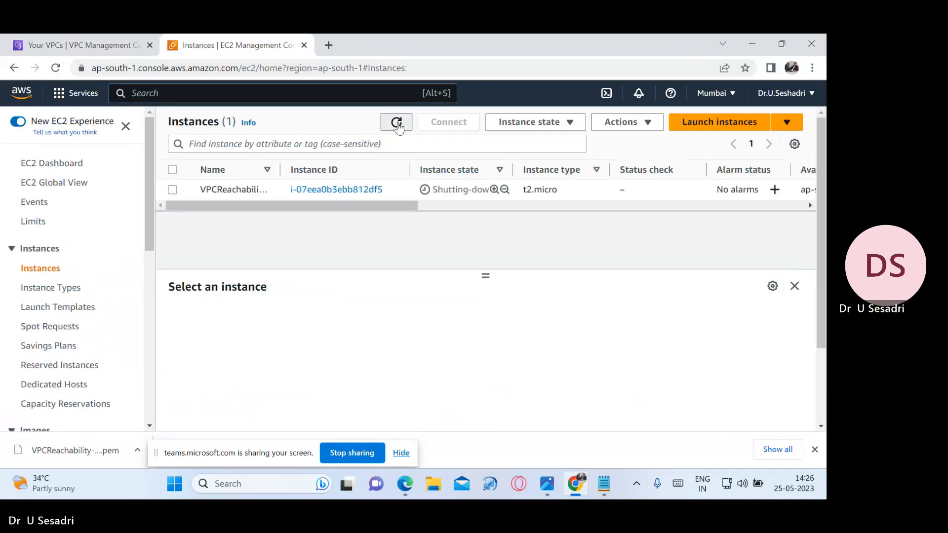
click(397, 123)
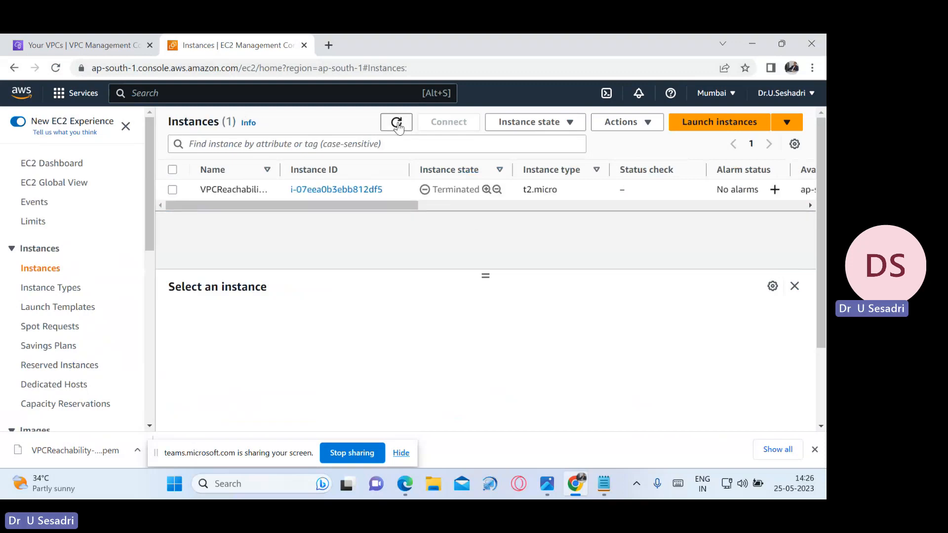
click(398, 124)
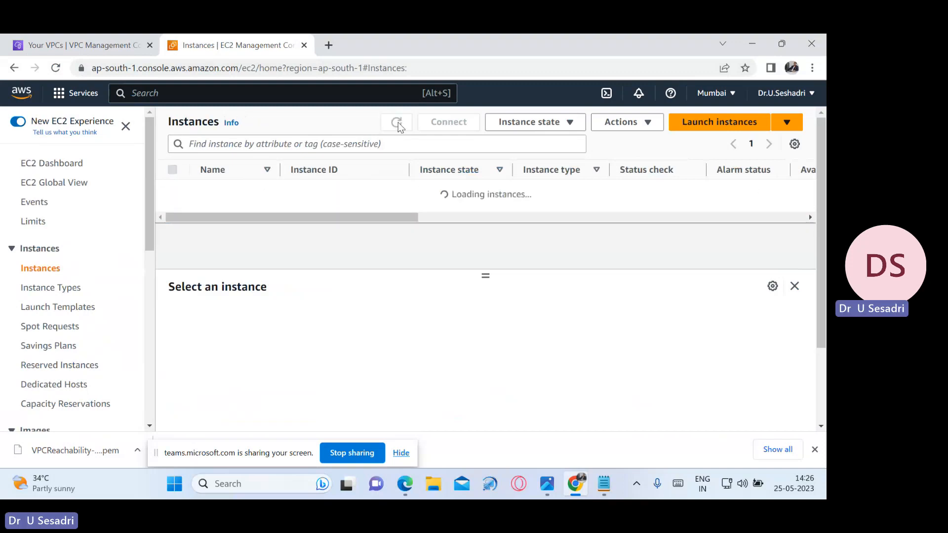
Reload the VPC list, delete the VPCReach VPC with its associated resources by confirming with "delete", and dismiss the notification.
click(103, 39)
click(56, 69)
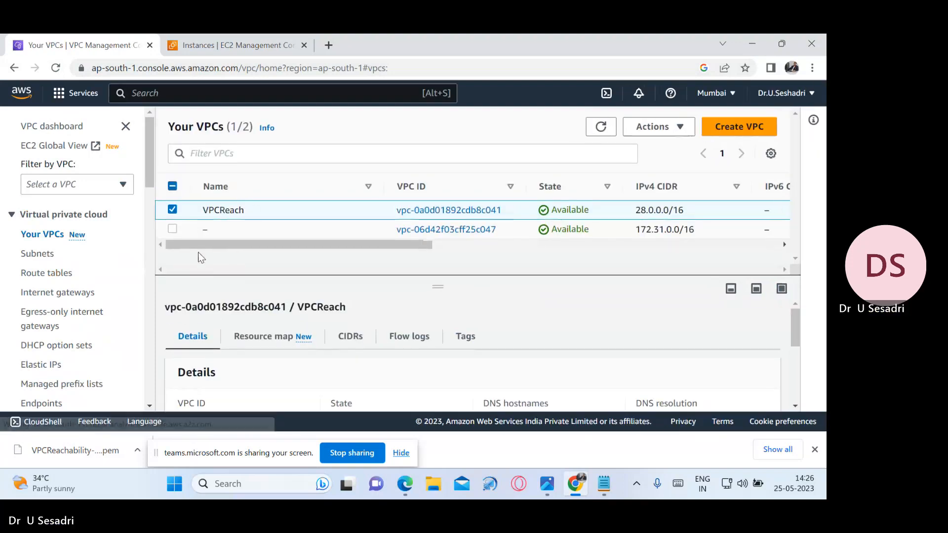
click(654, 127)
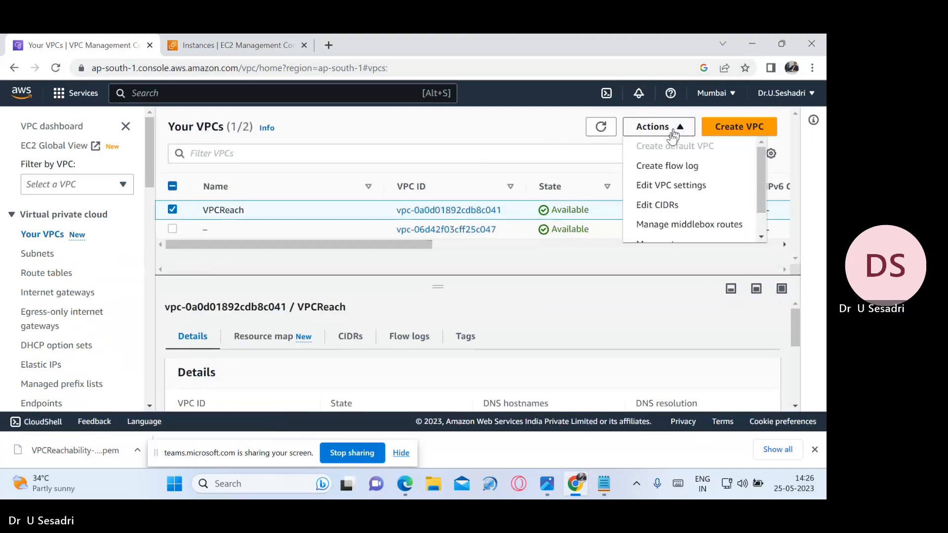
scroll(701, 190, down, 1)
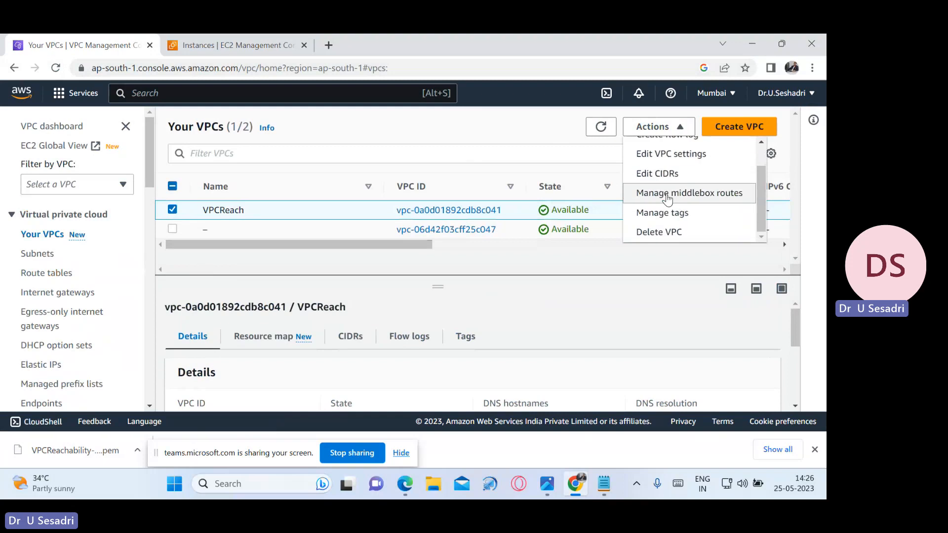
click(659, 232)
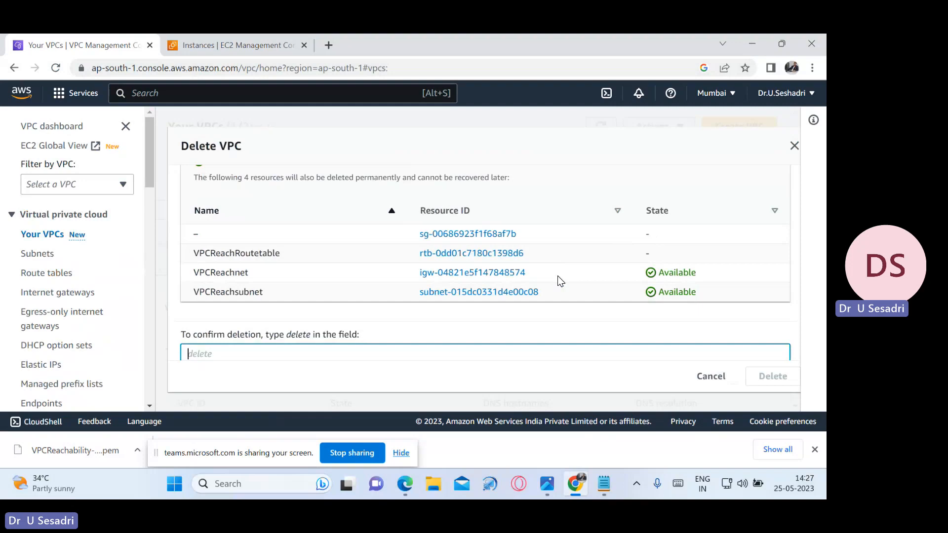
text(delete)
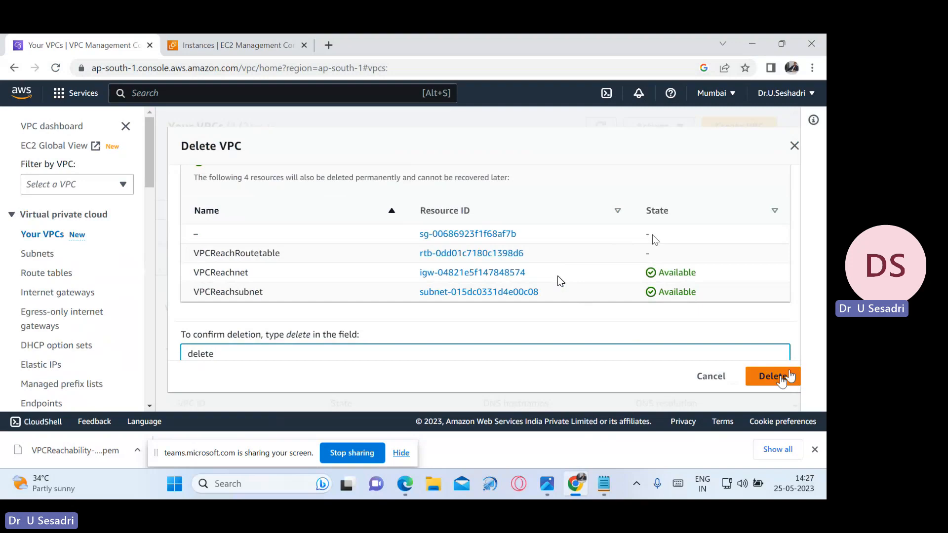
click(782, 378)
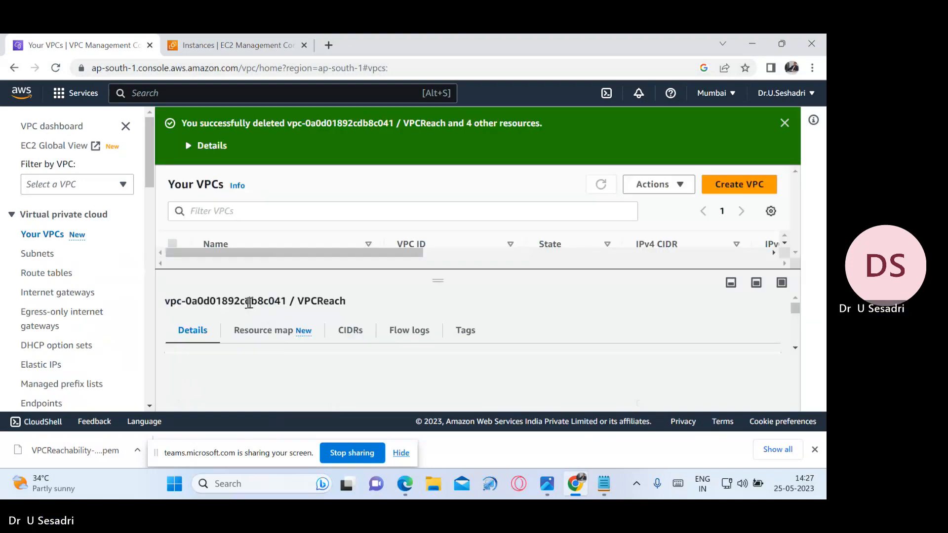
click(784, 124)
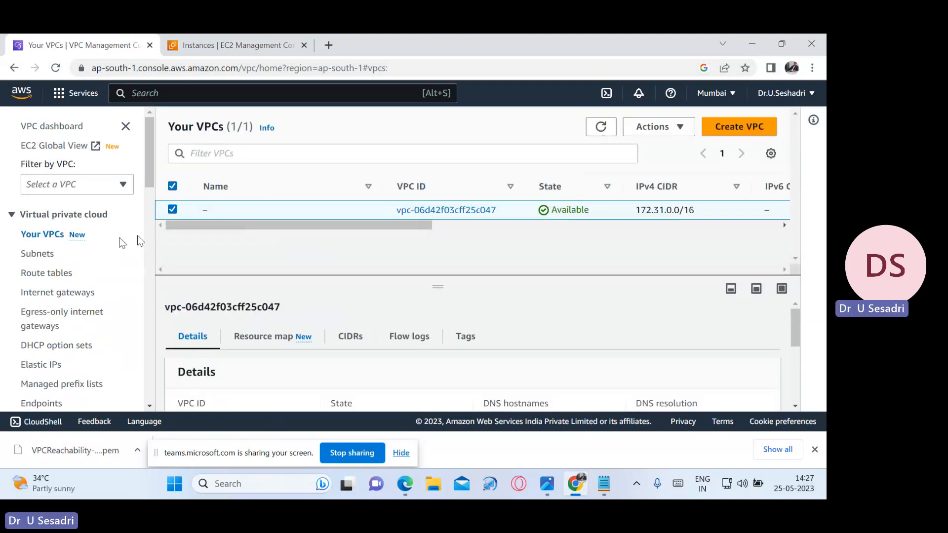
Check the subnets, route tables and internet gateways lists for leftover VPCReach resources.
click(44, 262)
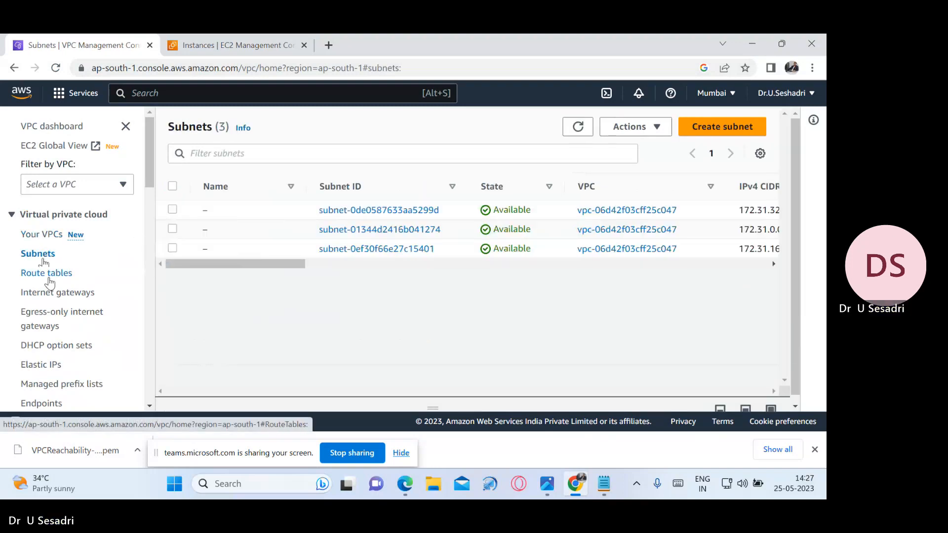
click(49, 276)
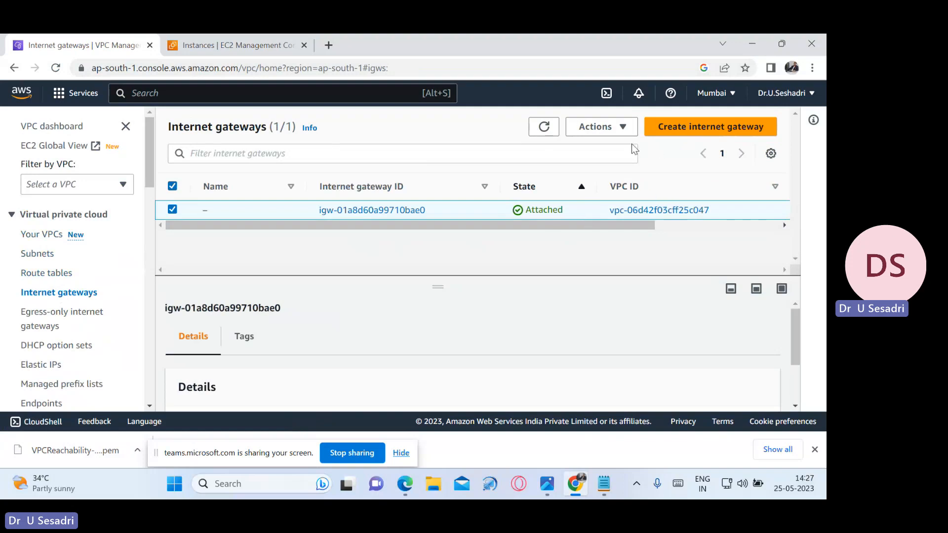
click(753, 43)
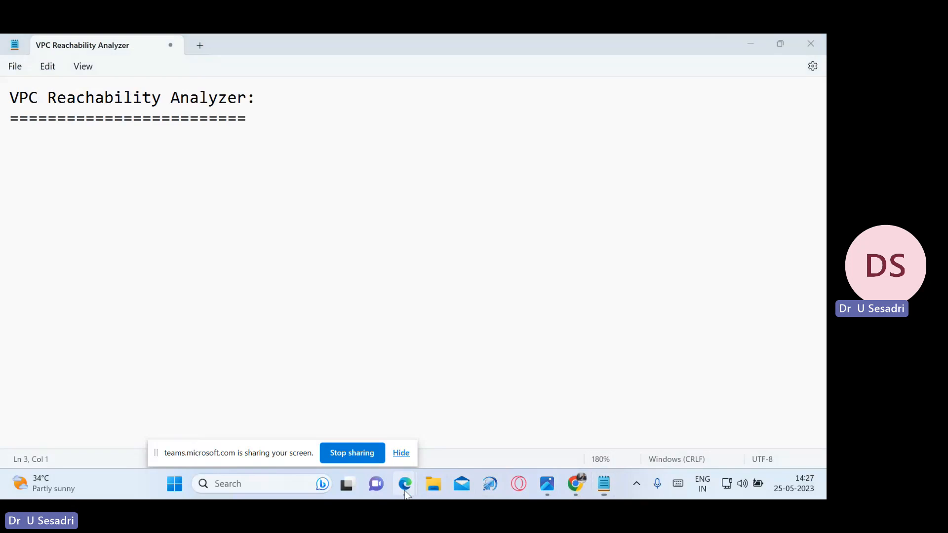
mouse_move(405, 484)
click(348, 428)
click(552, 132)
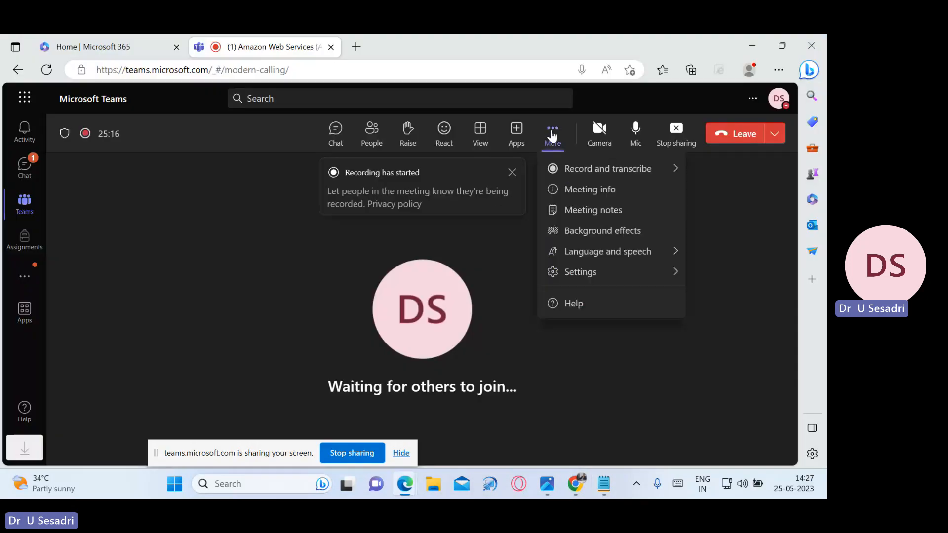
mouse_move(571, 170)
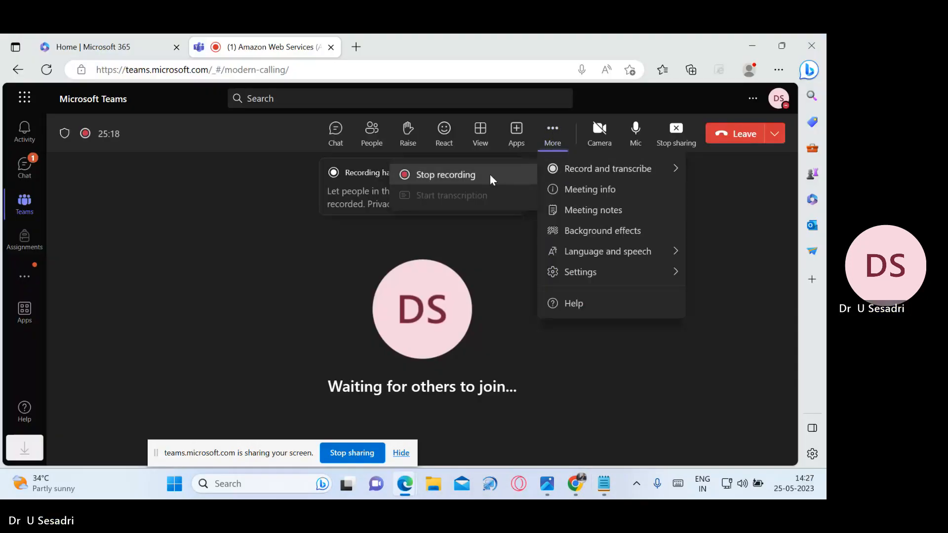